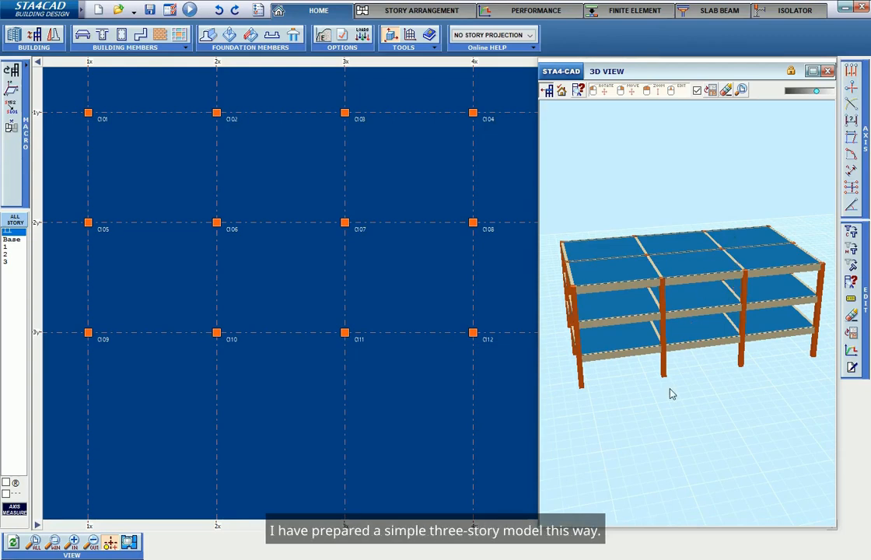
- Set the base elevation to 0,8 m in the story data and apply a story height of 3 m from the first story up
mouse_move(672, 394)
mouse_down()
mouse_move(690, 379)
mouse_move(687, 391)
mouse_up()
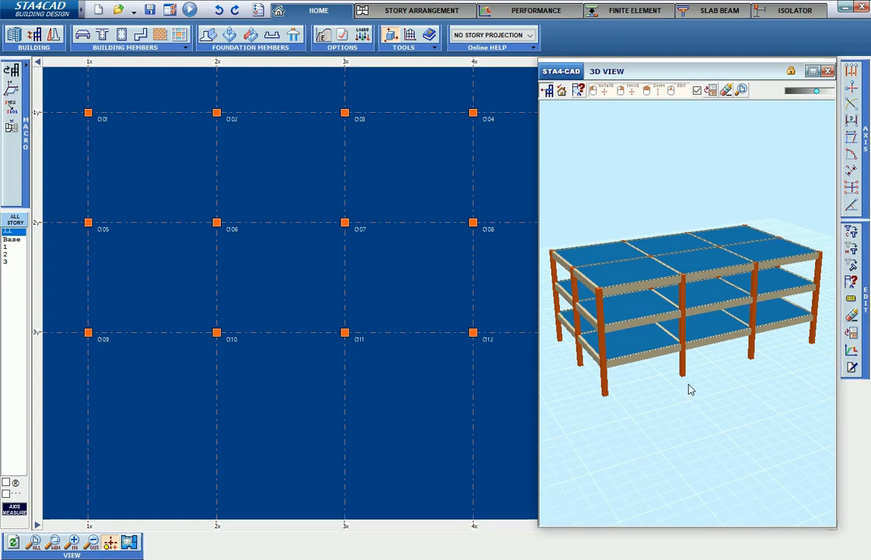
mouse_move(675, 397)
mouse_down()
mouse_move(658, 394)
mouse_move(661, 401)
mouse_up()
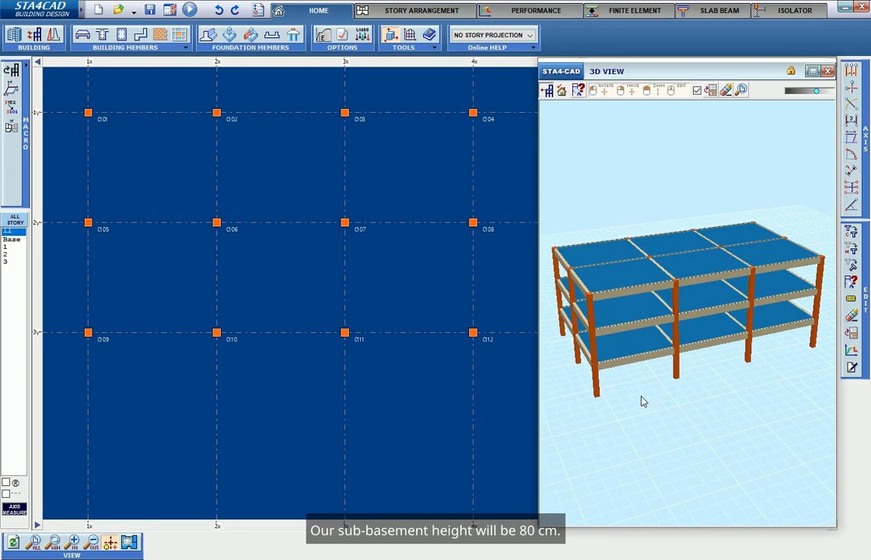
click(34, 35)
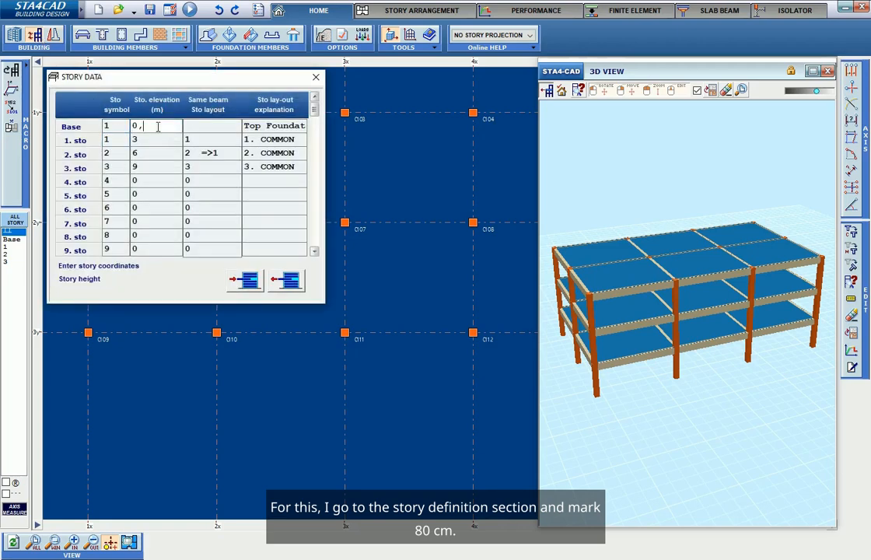
click(155, 139)
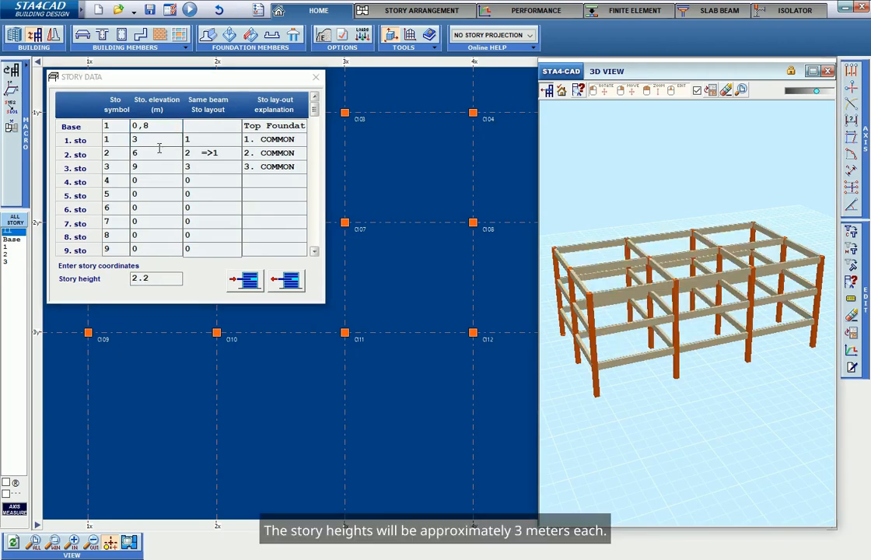
click(165, 138)
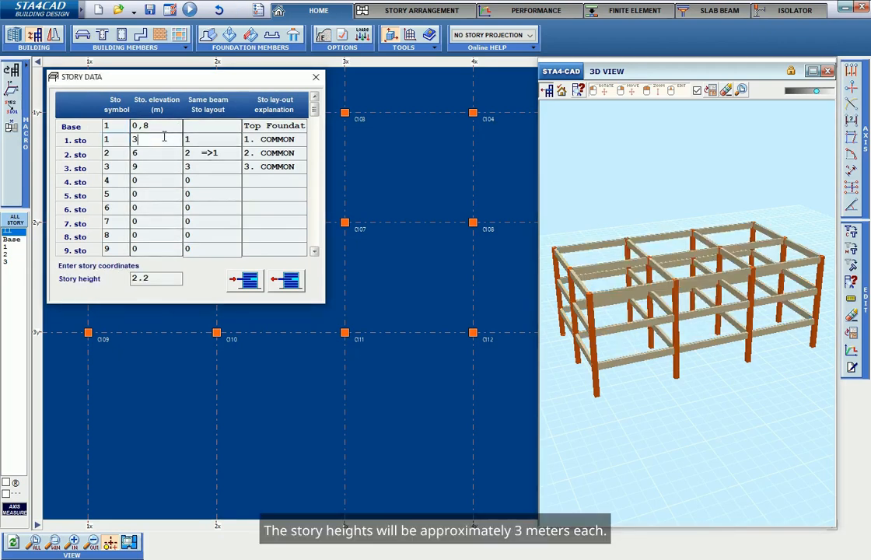
click(148, 281)
text(3)
key(Return)
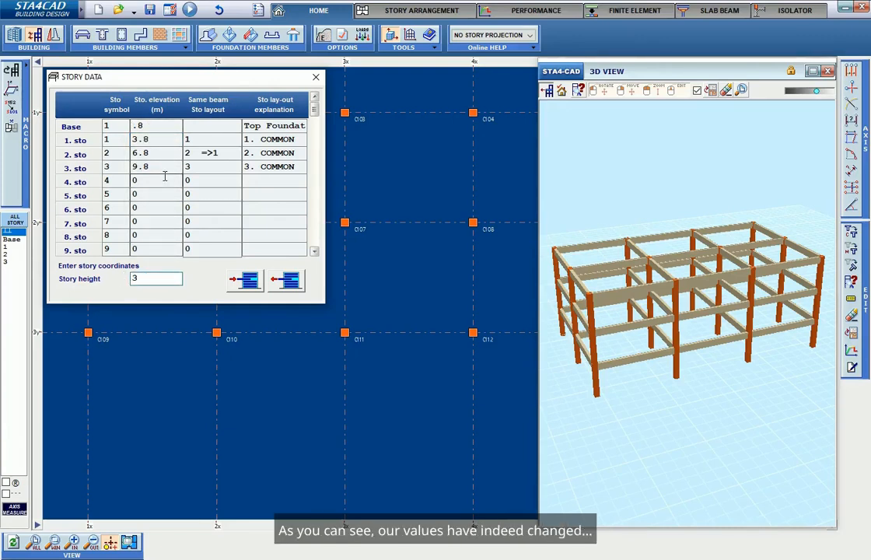
click(316, 77)
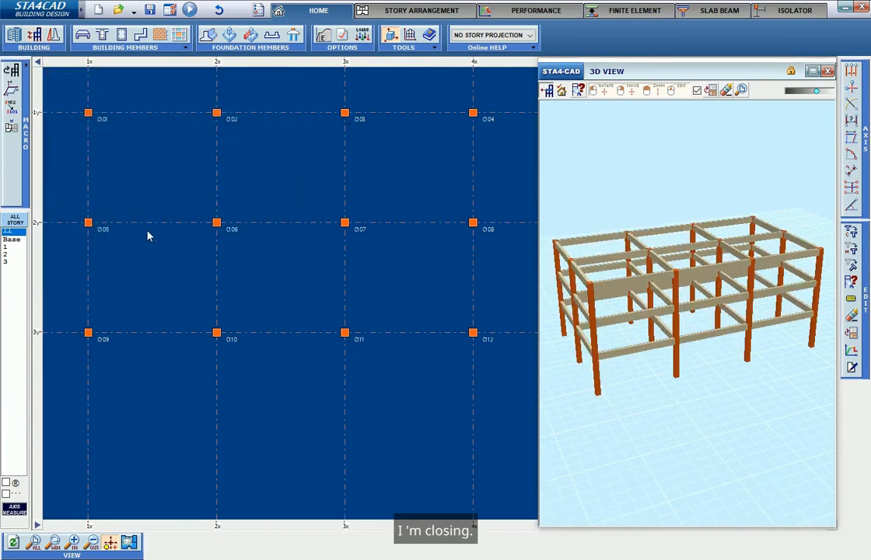
- Start a continuous foundation definition with depth D 100 cm, beam width Bo 80 cm and base width B 80 cm
drag(580, 178, 652, 173)
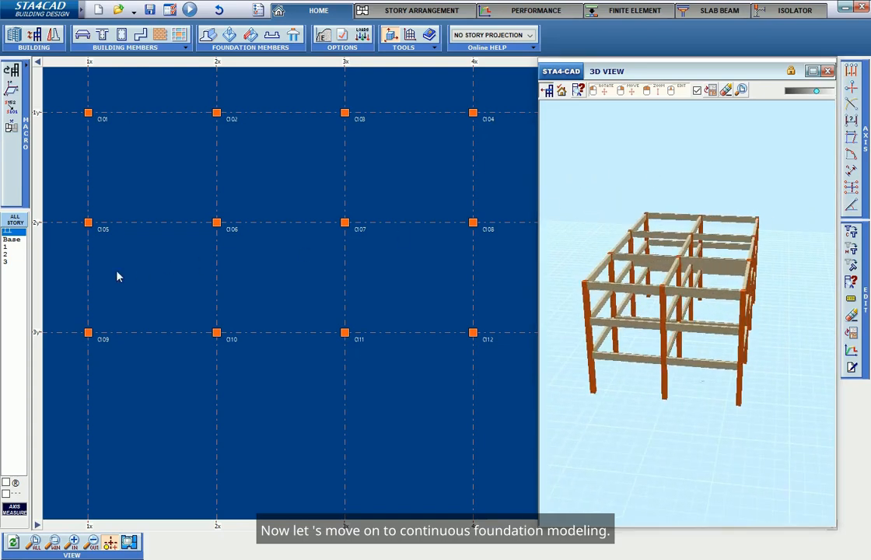
click(208, 35)
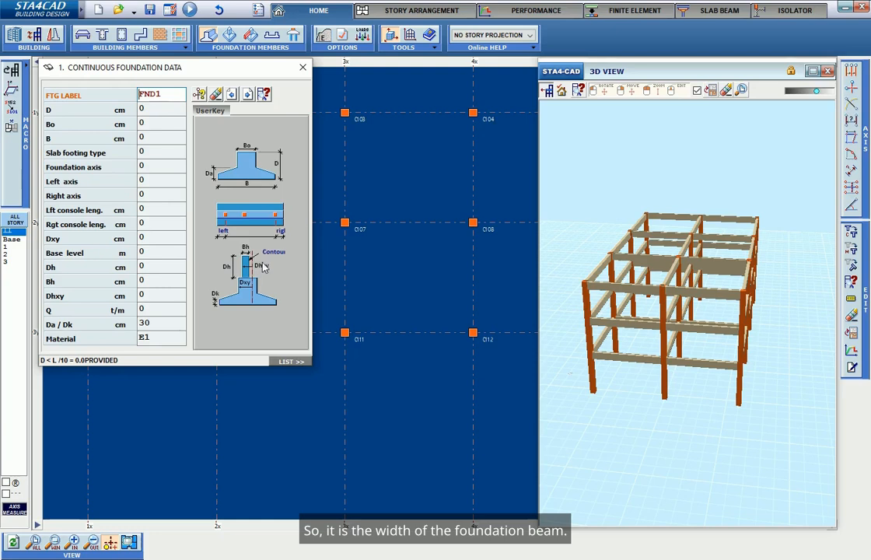
click(168, 110)
click(167, 93)
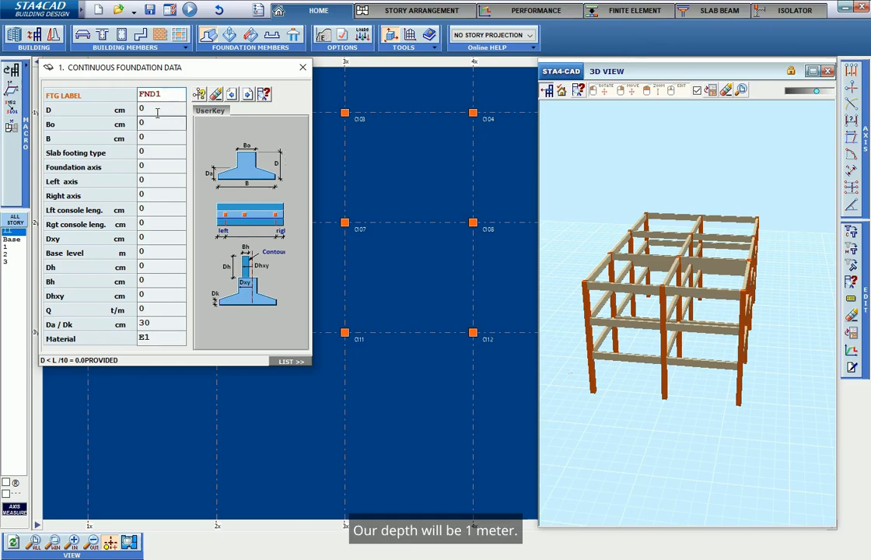
key(Return)
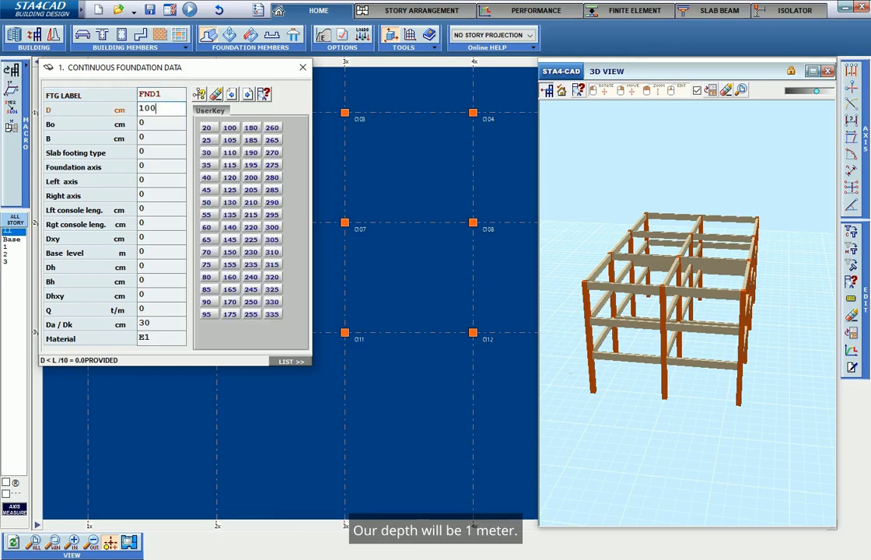
key(Return)
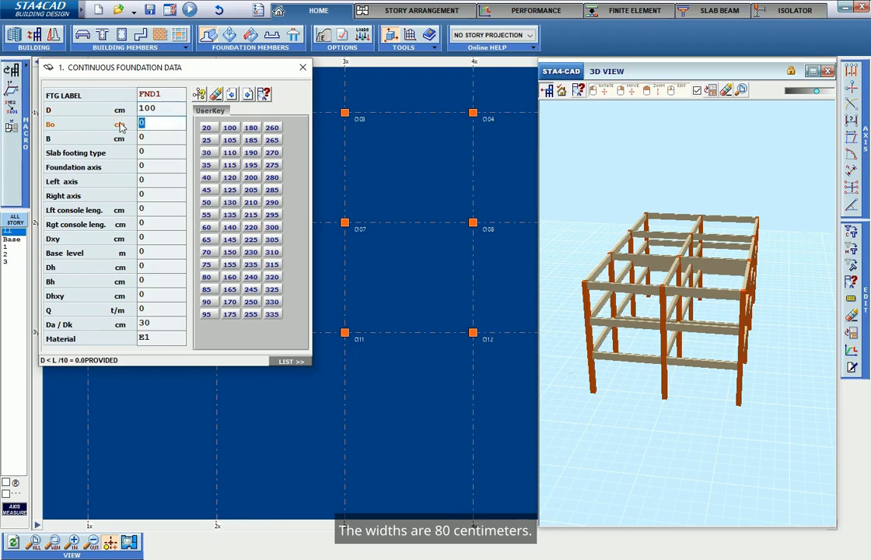
text(80)
key(Return)
text(80)
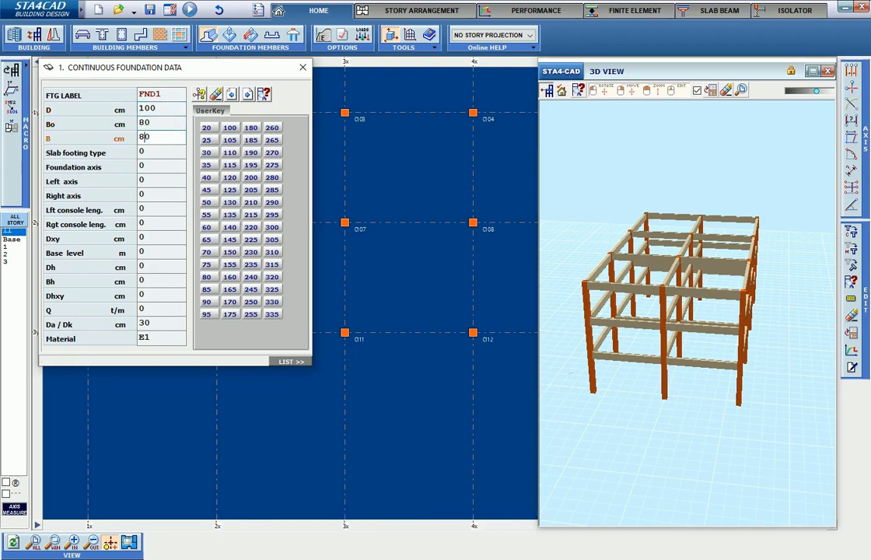
key(Return)
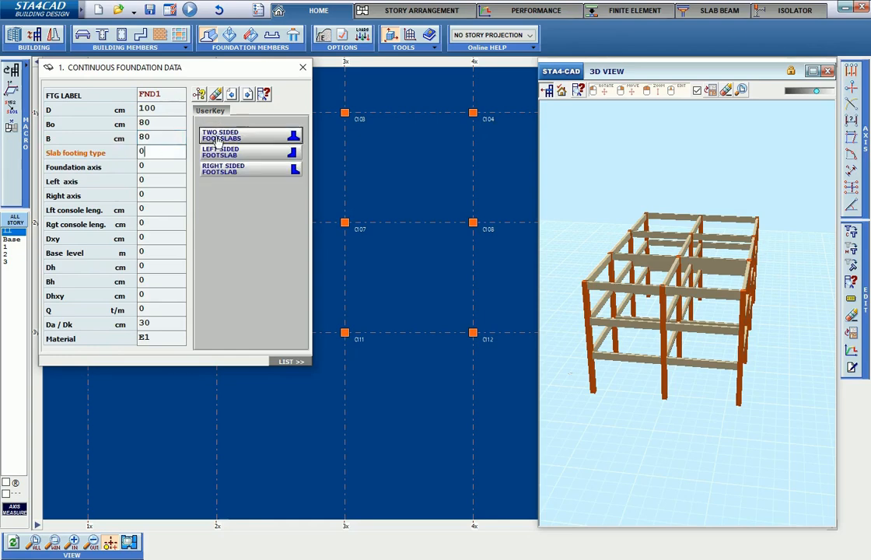
key(Return)
key(Return)
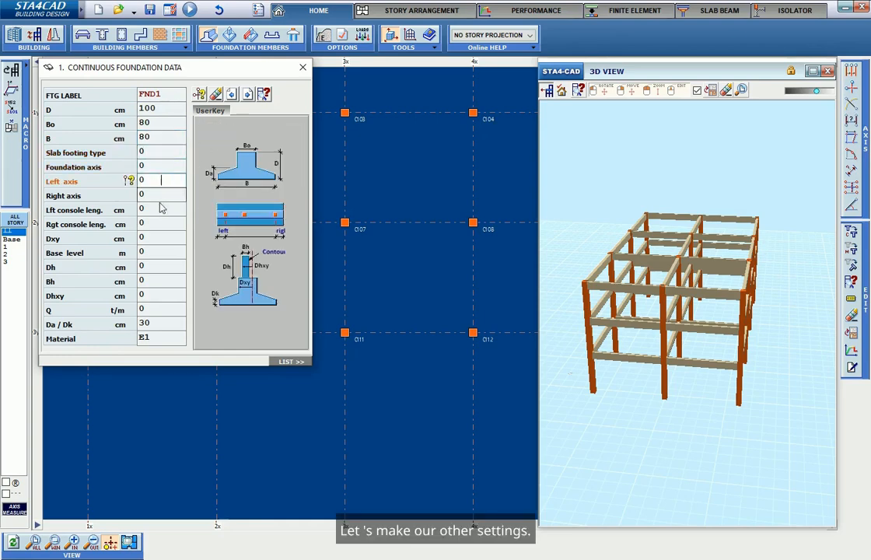
- Set the foundation's base level to -1 m, the sub-basement height Dh to 80 cm and its width Bh to 25 cm
click(158, 249)
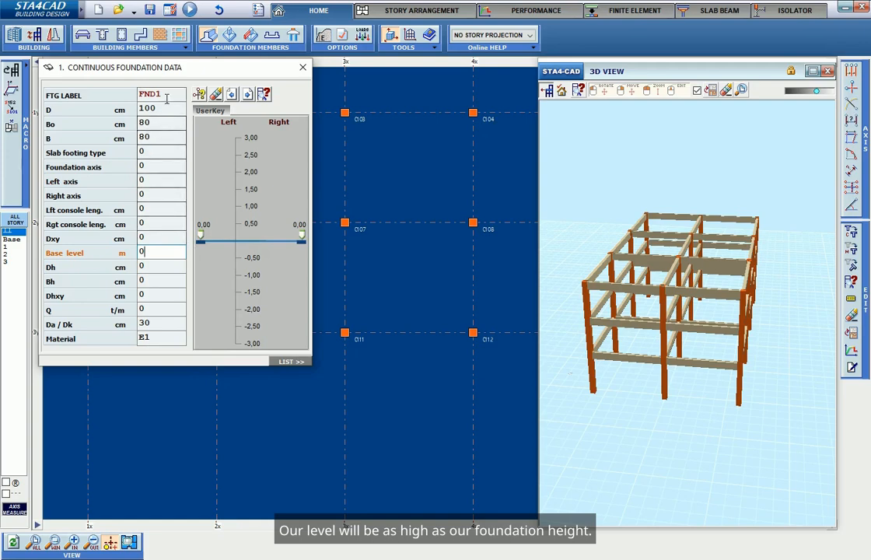
double_click(172, 254)
text(-)
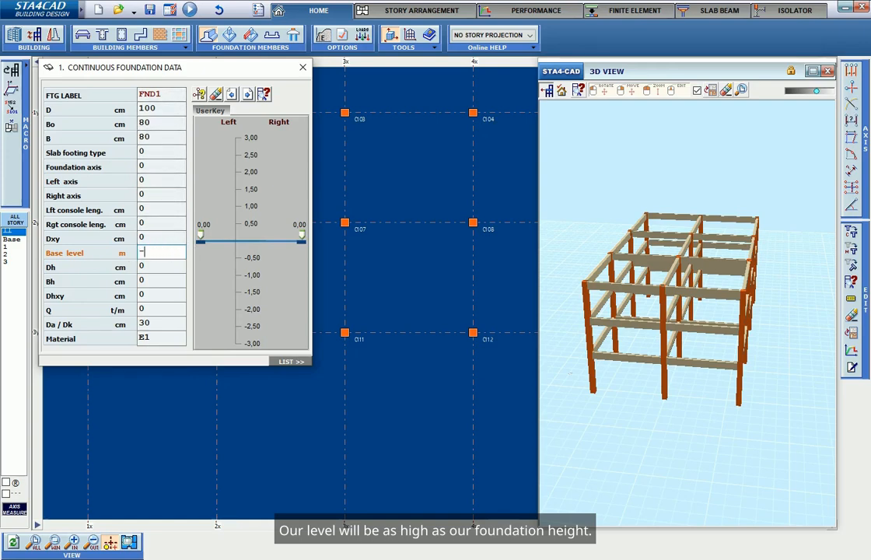
text(1)
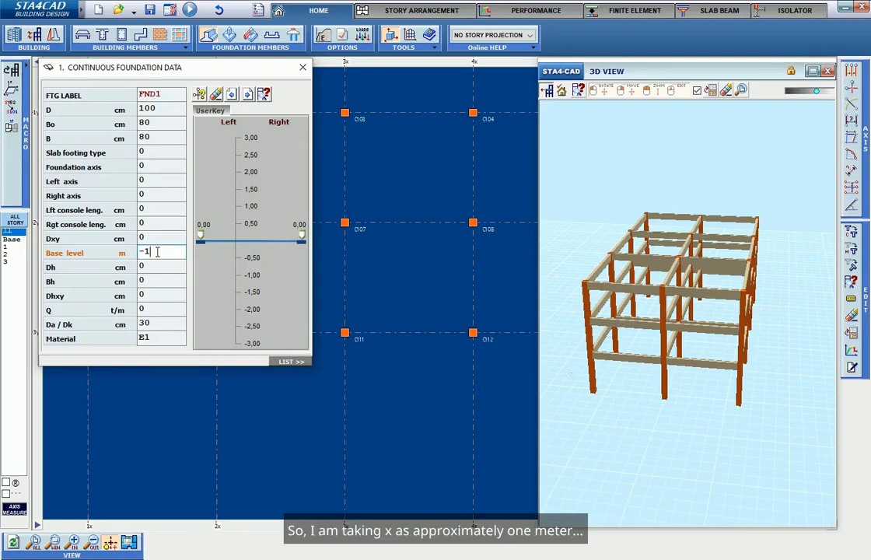
click(159, 268)
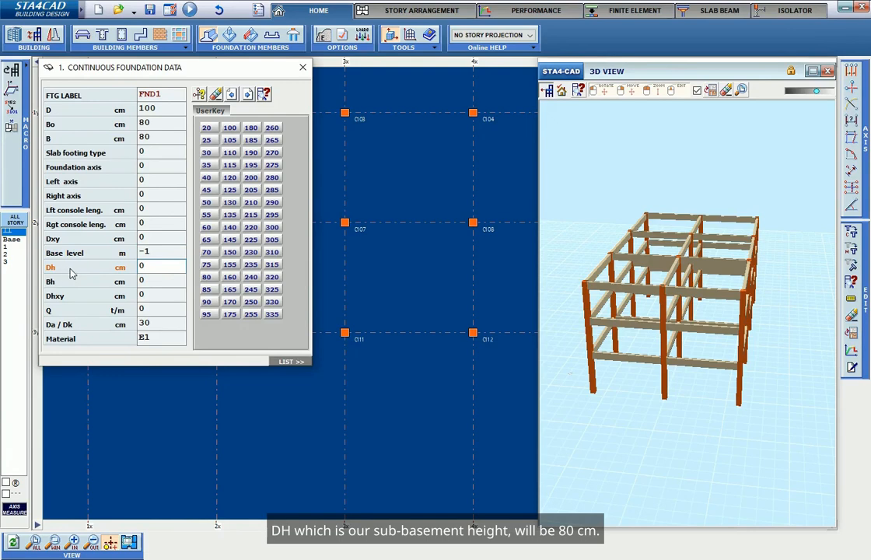
click(171, 93)
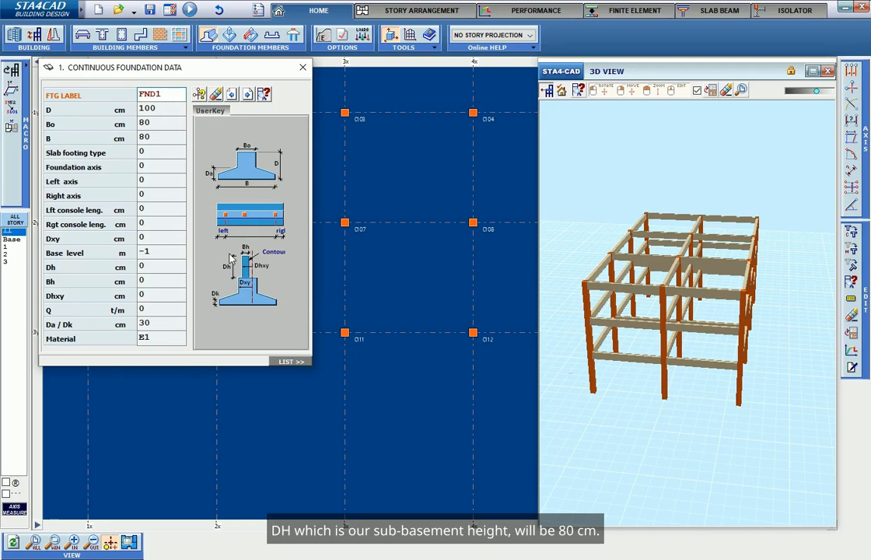
click(124, 266)
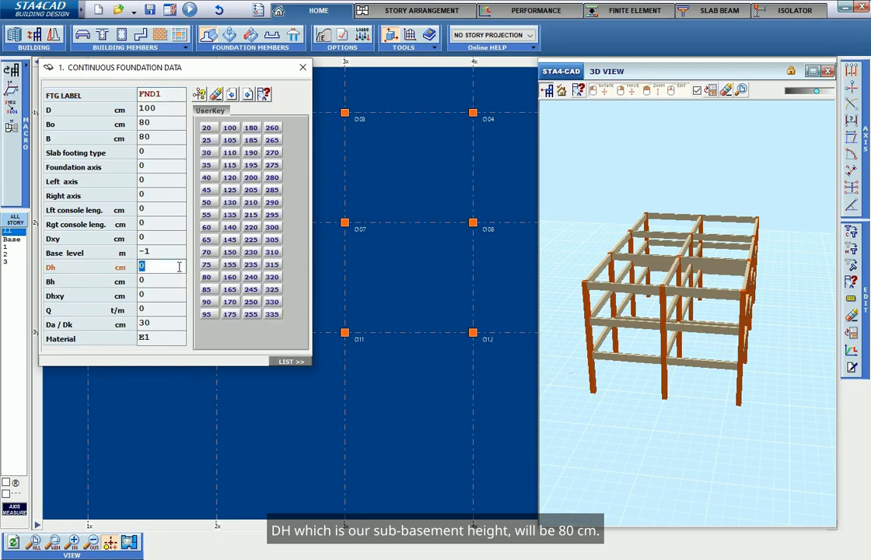
text(80)
key(Return)
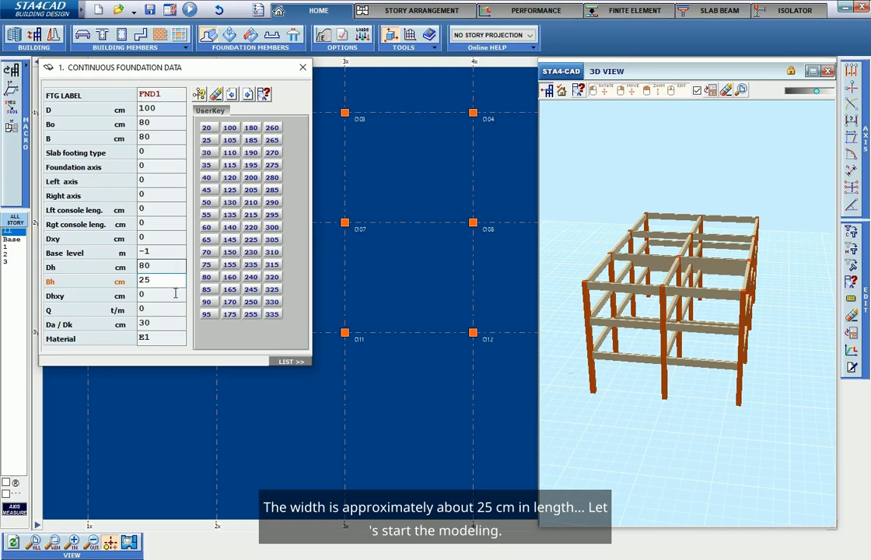
key(Return)
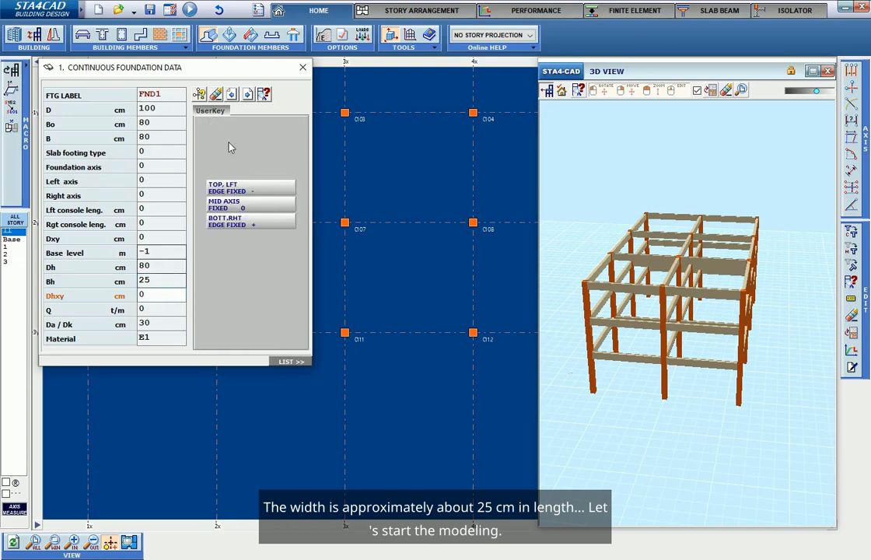
- Place the continuous foundation along axis 1y from axis 1x to 4x and close its data
click(199, 94)
click(88, 113)
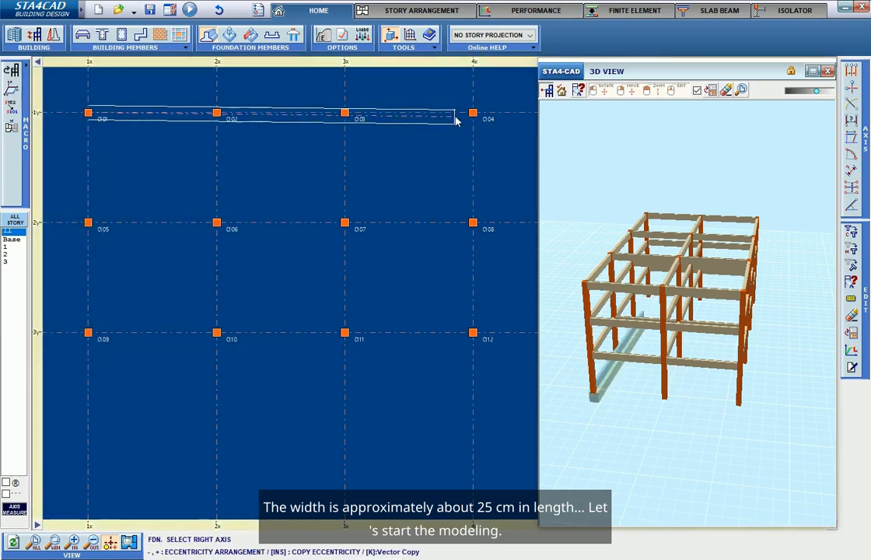
click(472, 115)
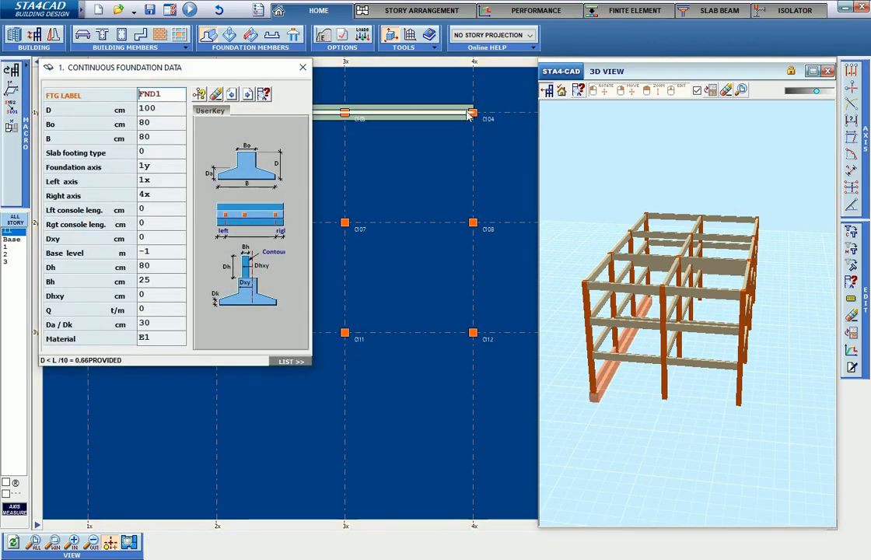
click(303, 67)
- Copy the foundation on axis 1y along axes 4x, 3y and 1x to complete the building's perimeter
right_click(386, 113)
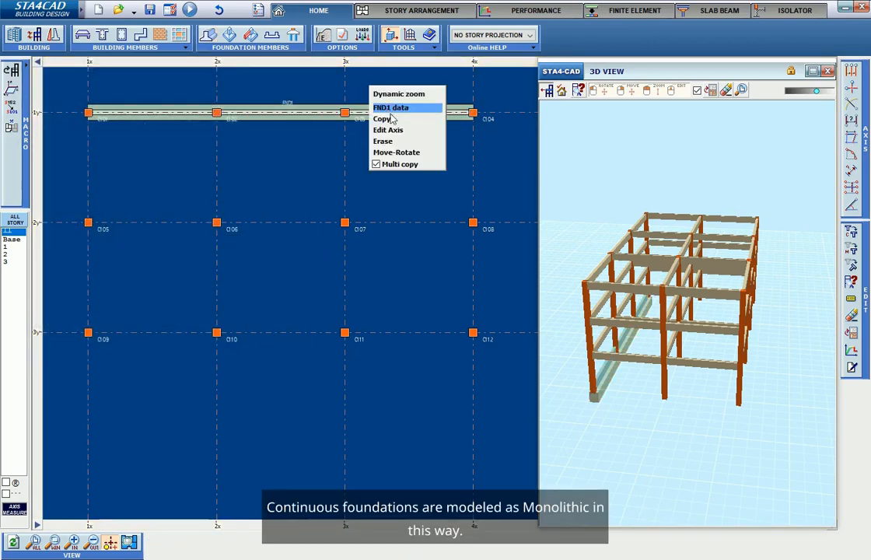
click(400, 127)
click(473, 114)
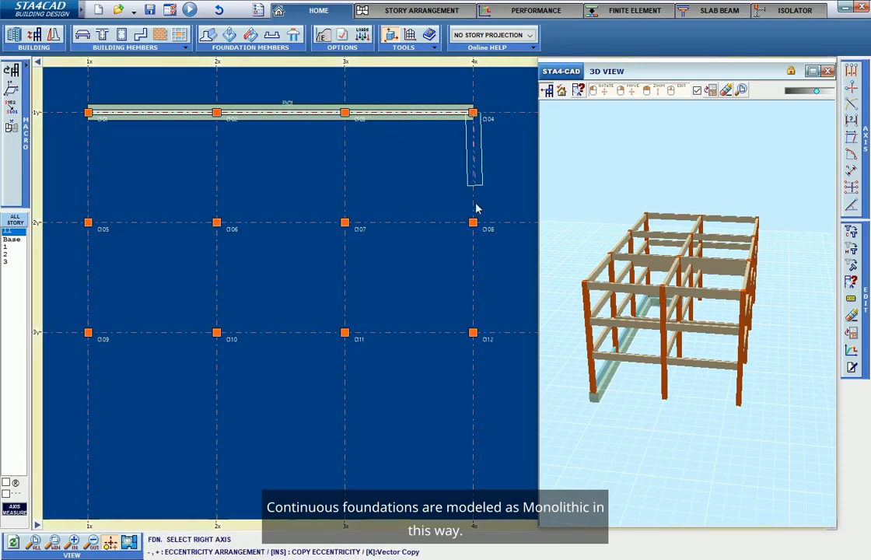
click(472, 332)
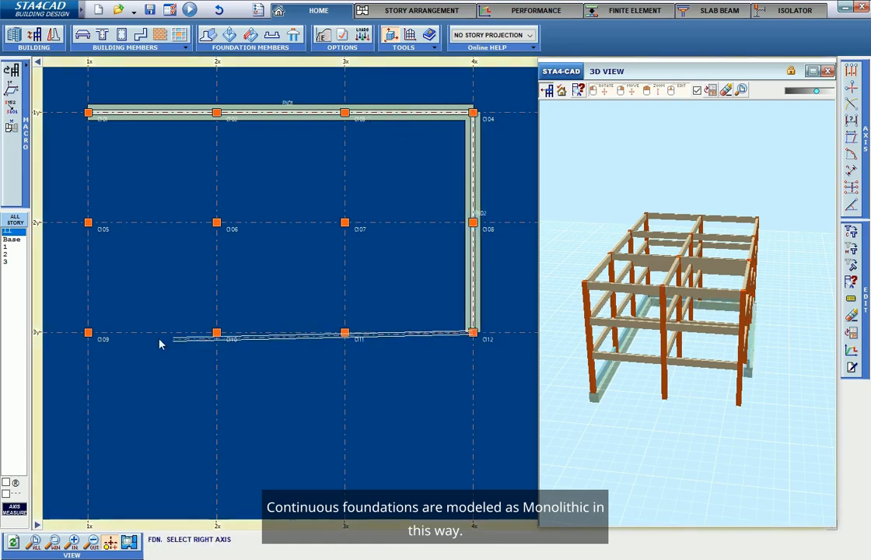
click(88, 332)
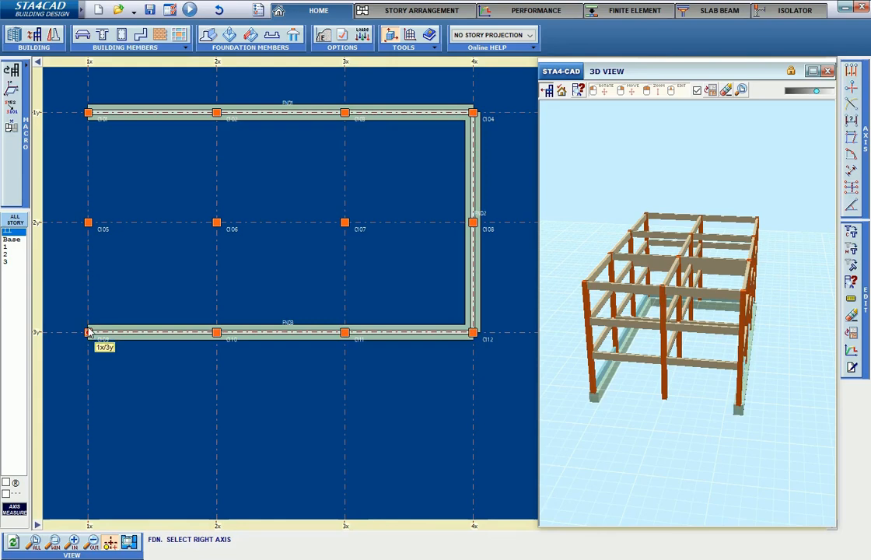
click(88, 114)
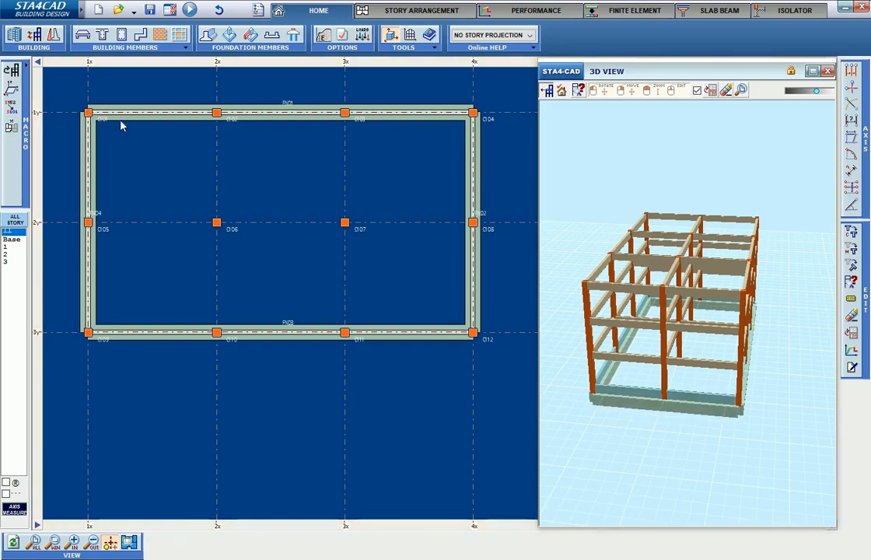
- Copy the foundation along interior axis 2y from 1x to 4x, and along axes 2x and 3x from 1y to 3y
right_click(121, 113)
click(134, 125)
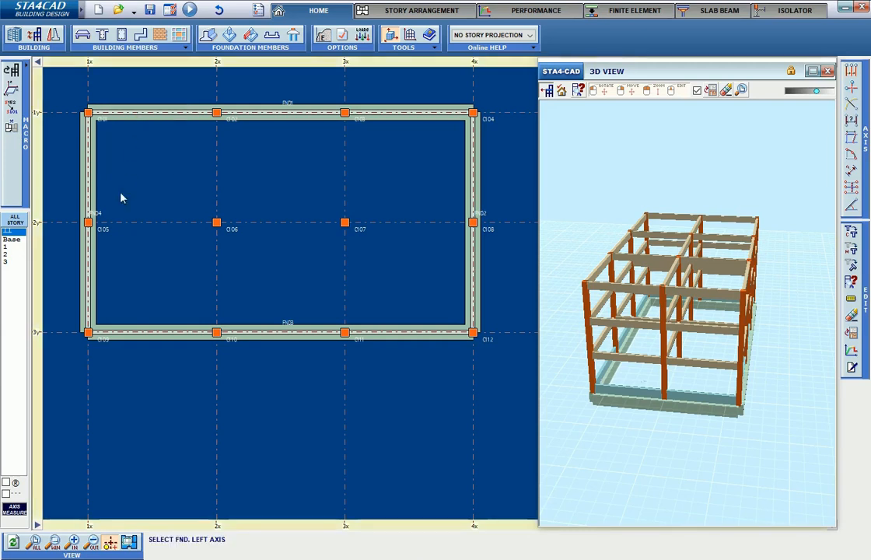
click(89, 224)
click(474, 224)
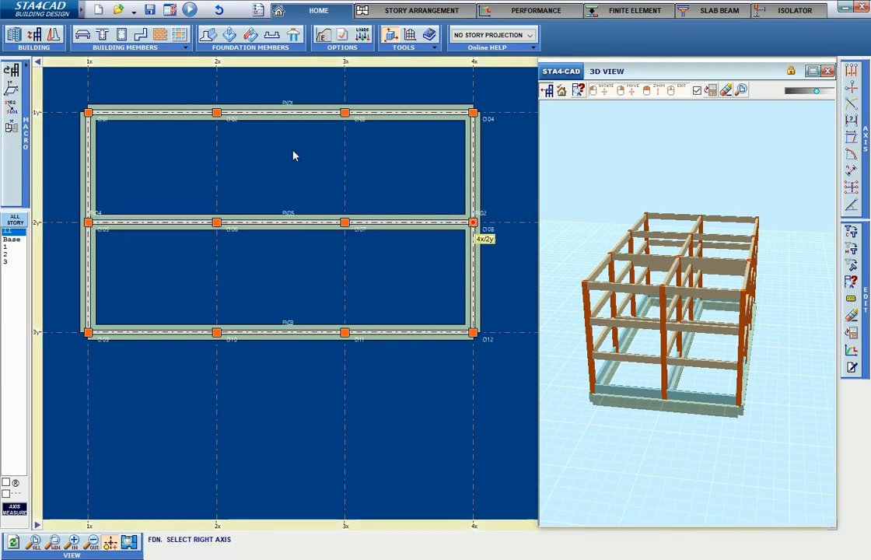
click(217, 113)
click(217, 334)
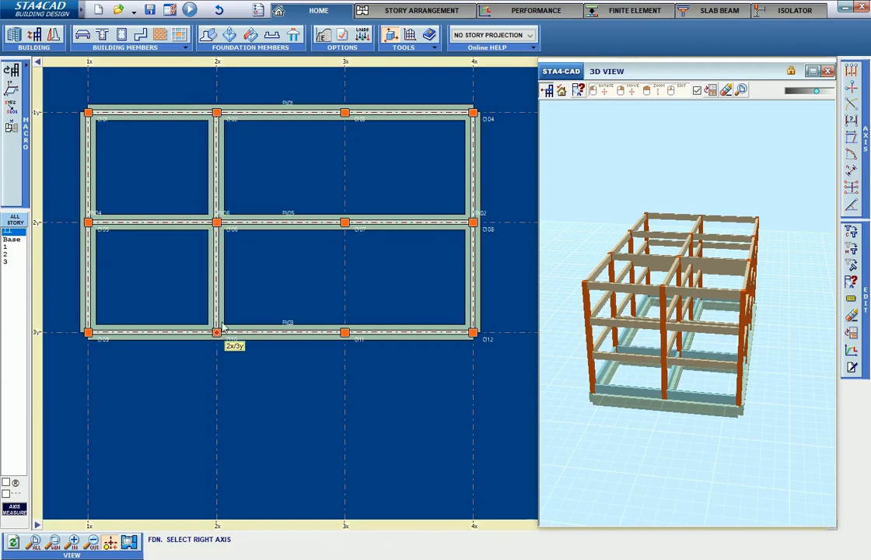
click(344, 114)
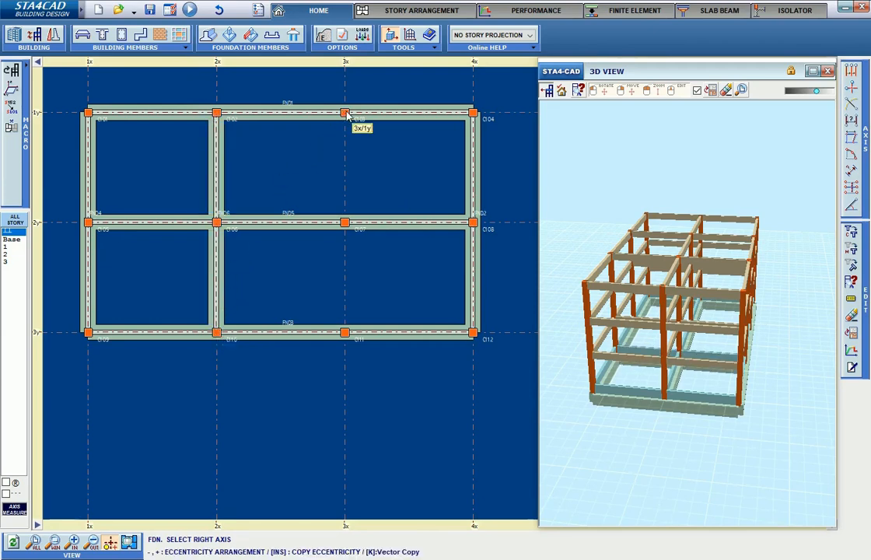
click(345, 333)
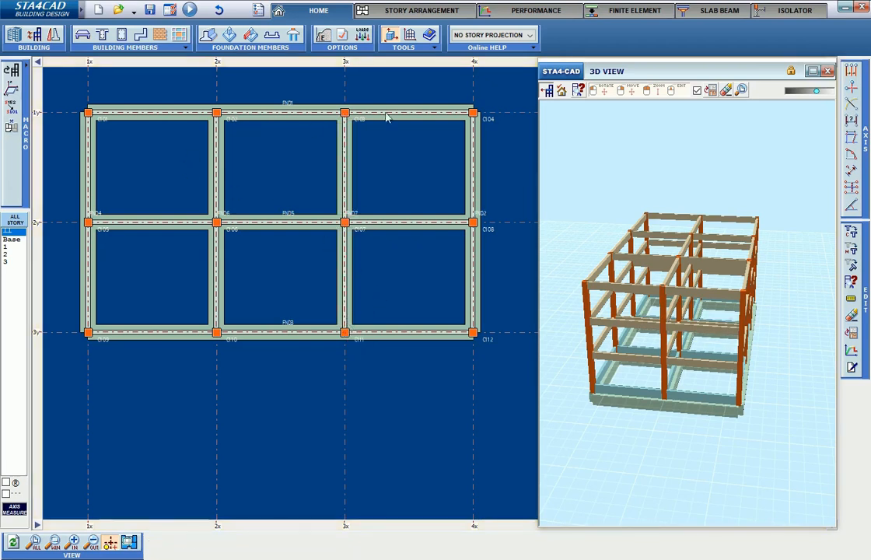
- Set both the left and right console lengths of the continuous foundation on axis 4x to 40 cm
scroll(480, 111, up, 2)
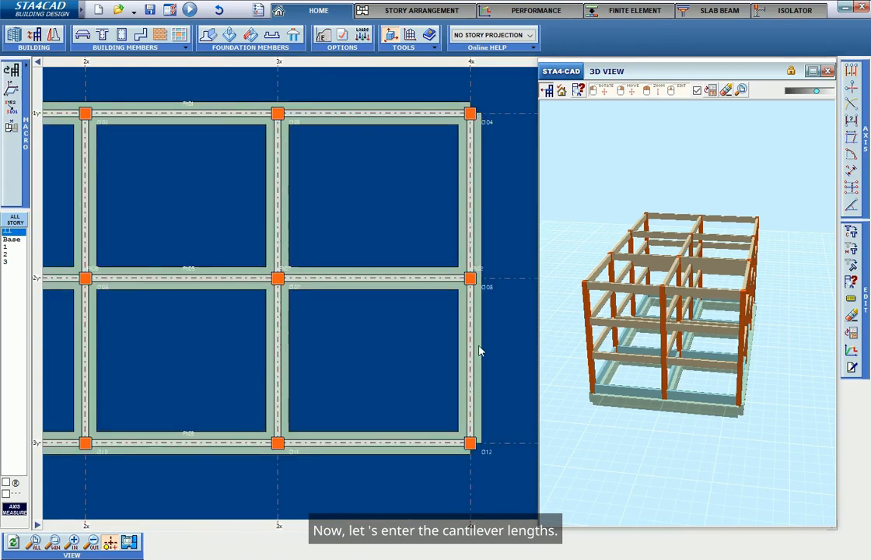
right_click(466, 323)
click(476, 342)
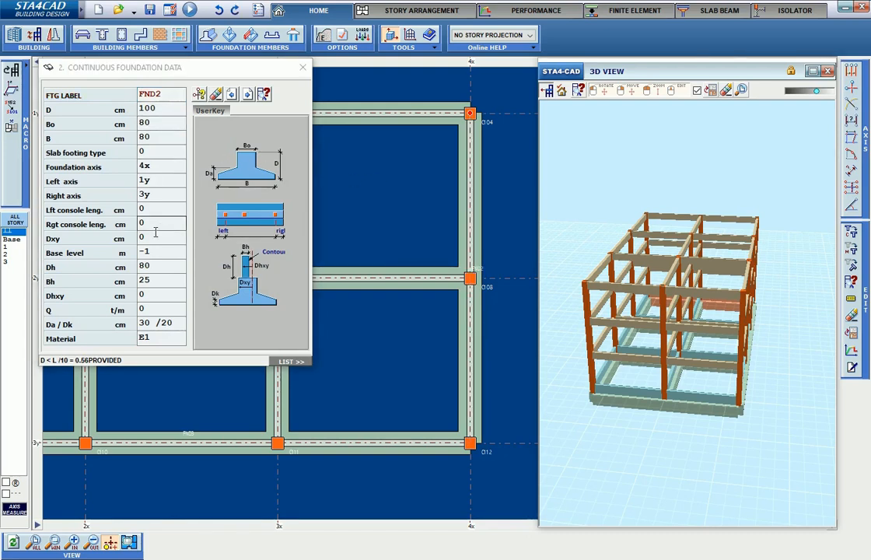
click(151, 209)
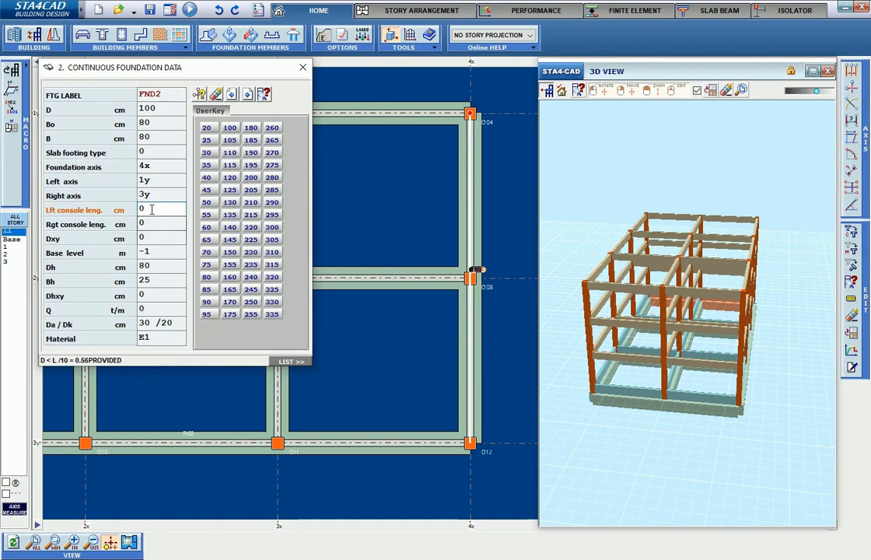
text(40)
click(148, 221)
text(40)
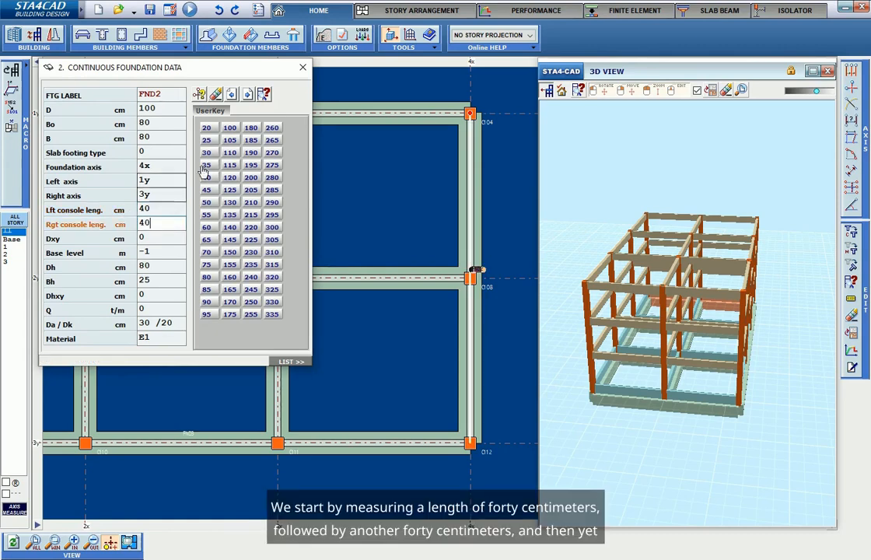
click(302, 67)
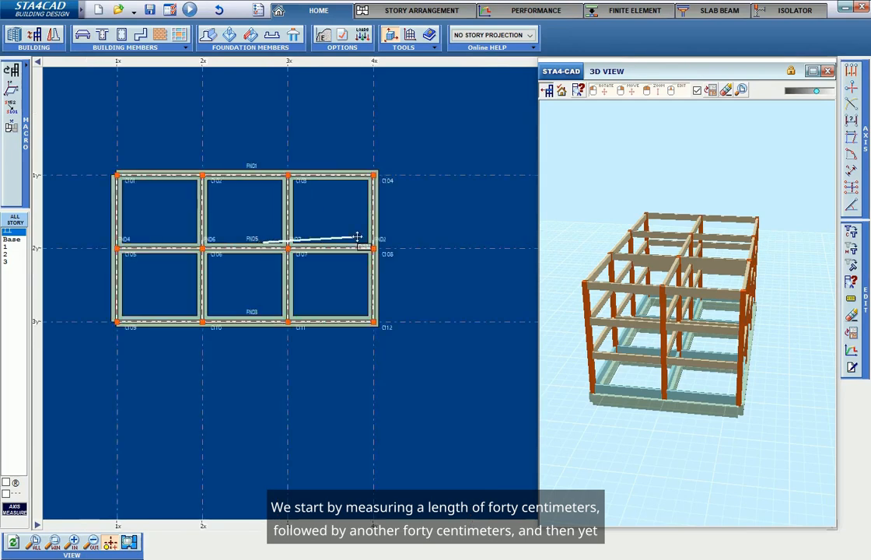
- Set the left and right console lengths of the foundation along axis 1x to 40 cm each
right_click(223, 181)
click(237, 198)
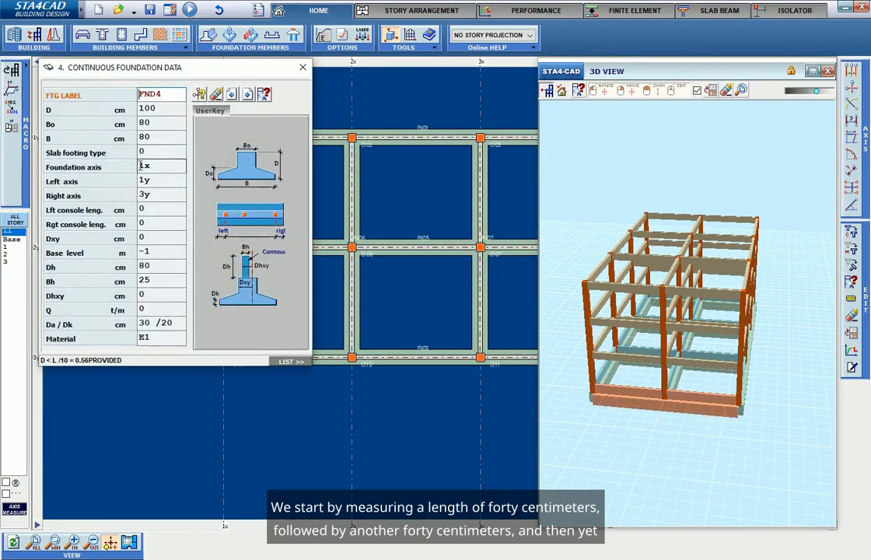
click(149, 208)
text(40)
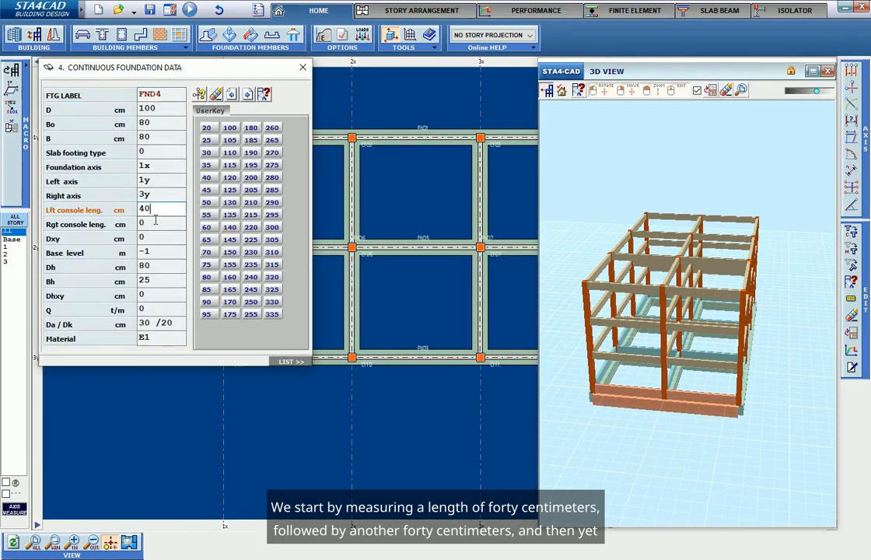
click(155, 223)
text(40)
click(303, 67)
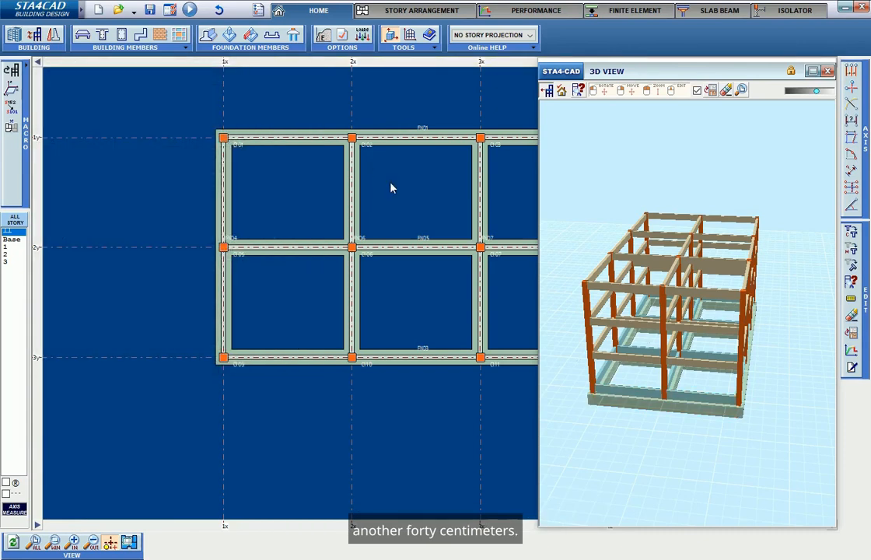
- Enter a Dhxy offset of 20 cm for the foundation along axis 1y and close its data
middle_drag(389, 194, 237, 224)
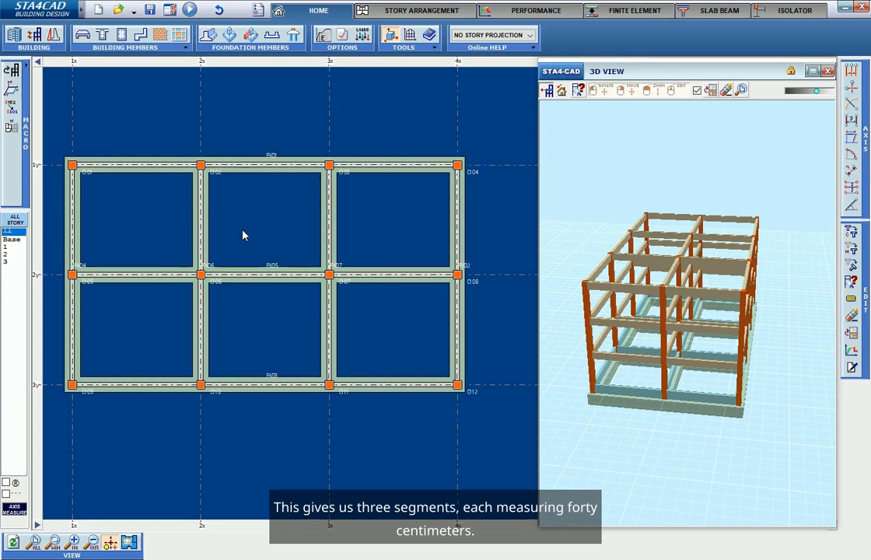
middle_drag(132, 187, 270, 262)
scroll(161, 210, up, 3)
right_click(233, 226)
click(232, 222)
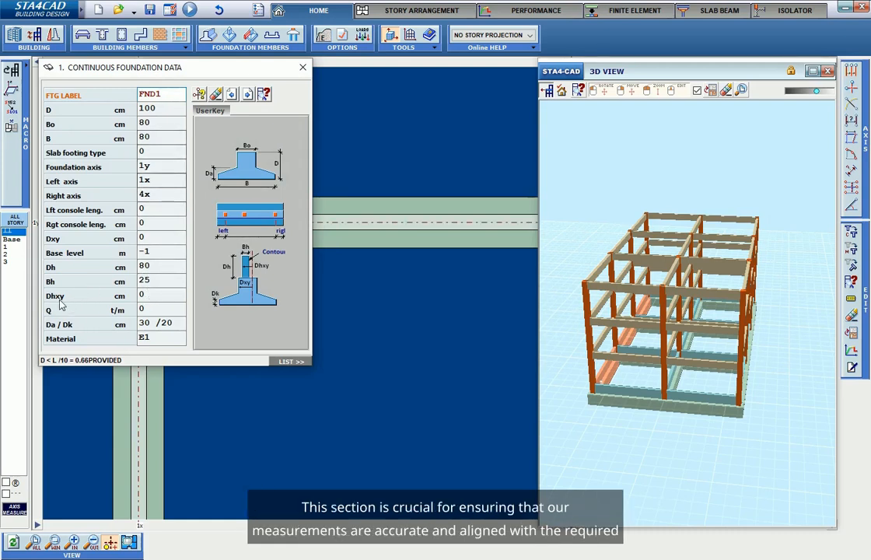
click(142, 294)
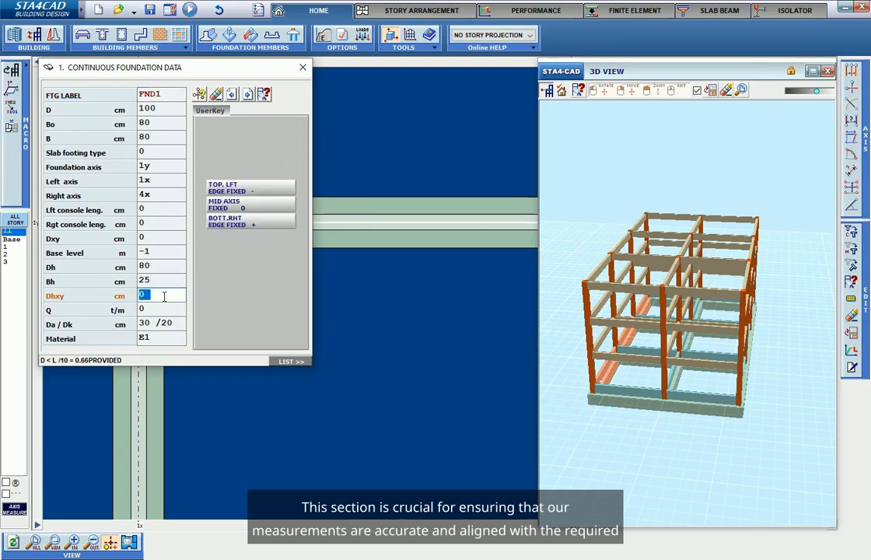
text(20)
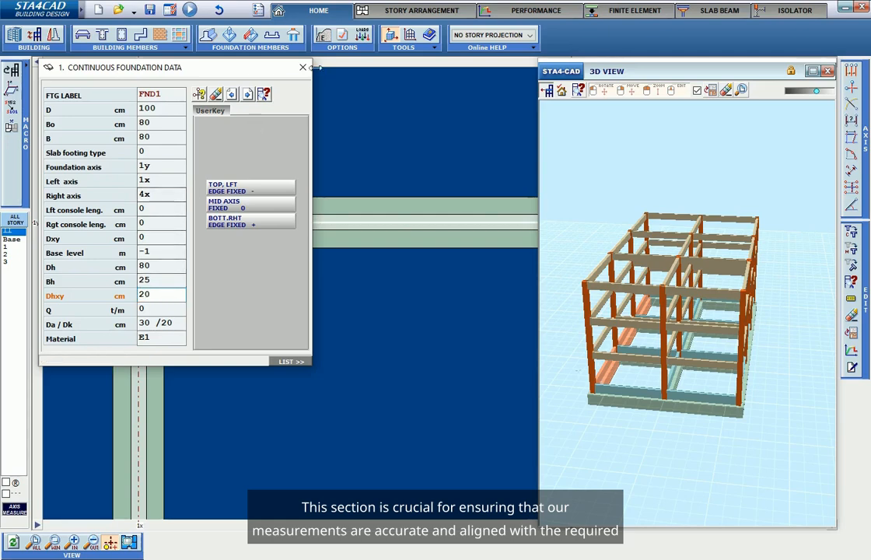
click(302, 67)
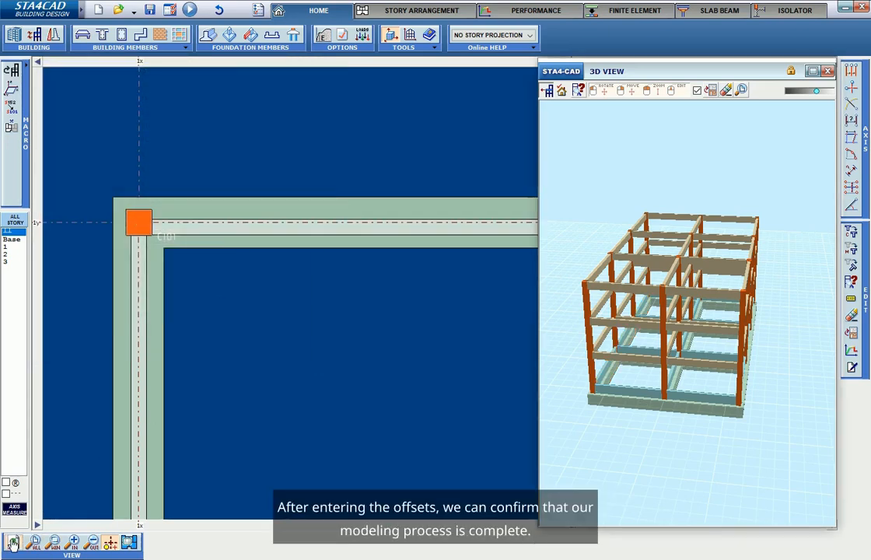
- Reopen the data of the foundation along axis 1y and set its Dhxy offset to -20 cm
right_click(183, 204)
click(204, 225)
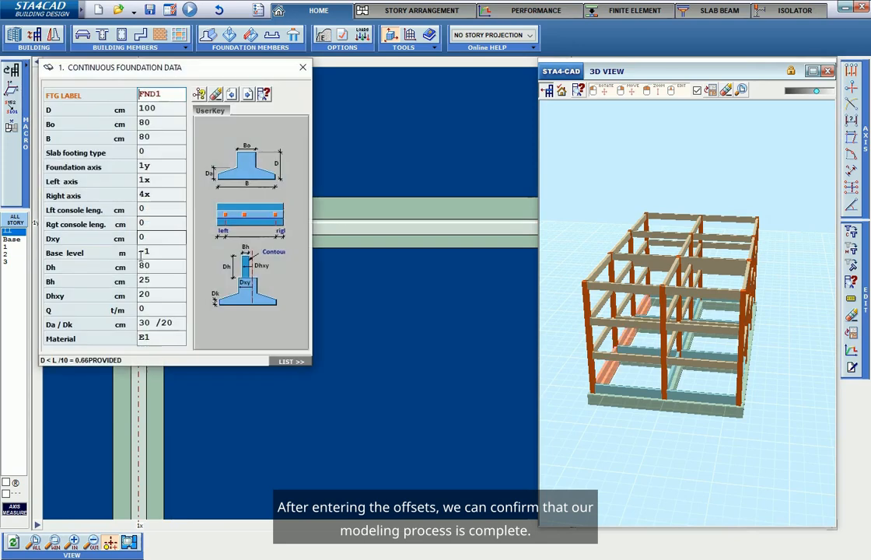
text(-)
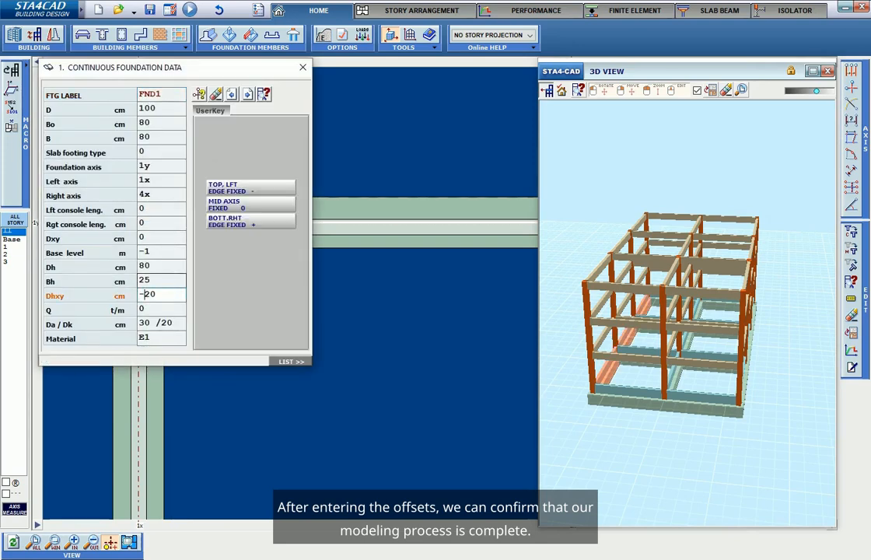
click(301, 70)
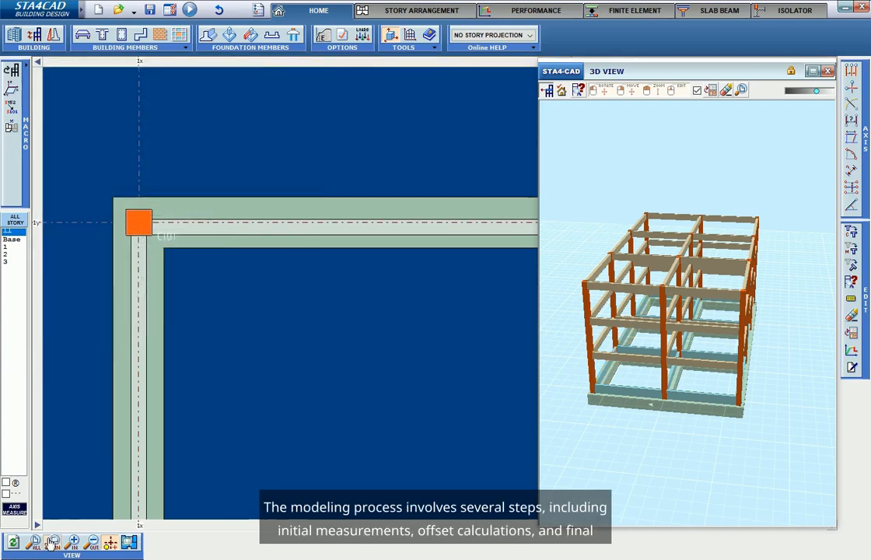
- Set the Dhxy offset of the foundation along axis 1x to -20 cm
scroll(262, 415, down, 1)
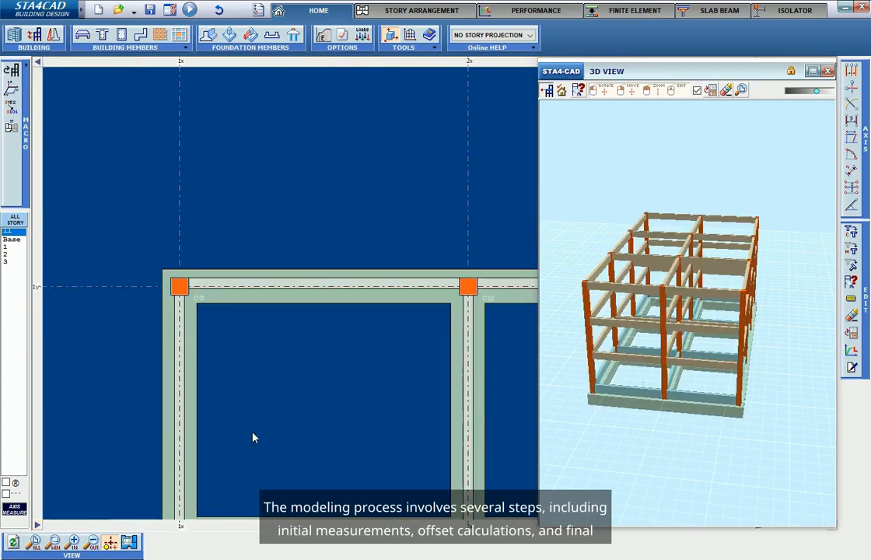
middle_drag(252, 437, 266, 326)
scroll(210, 333, up, 1)
click(186, 313)
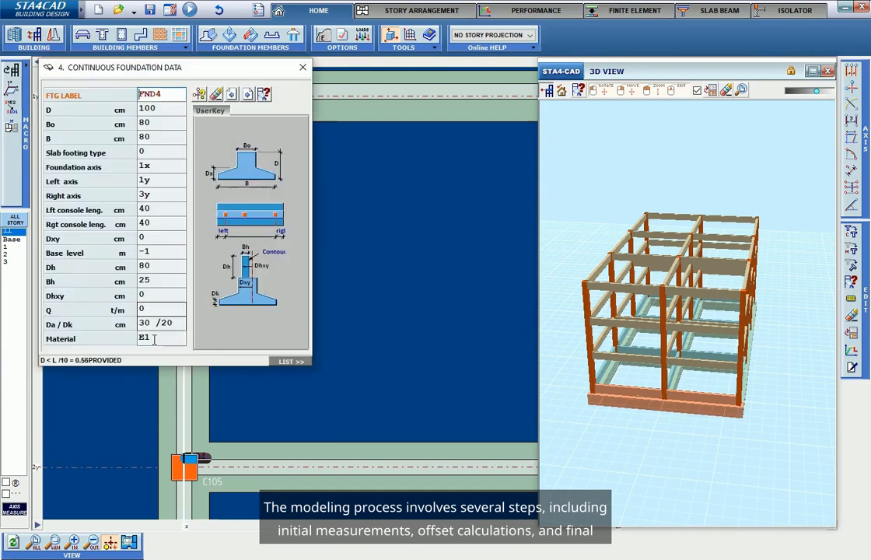
click(159, 293)
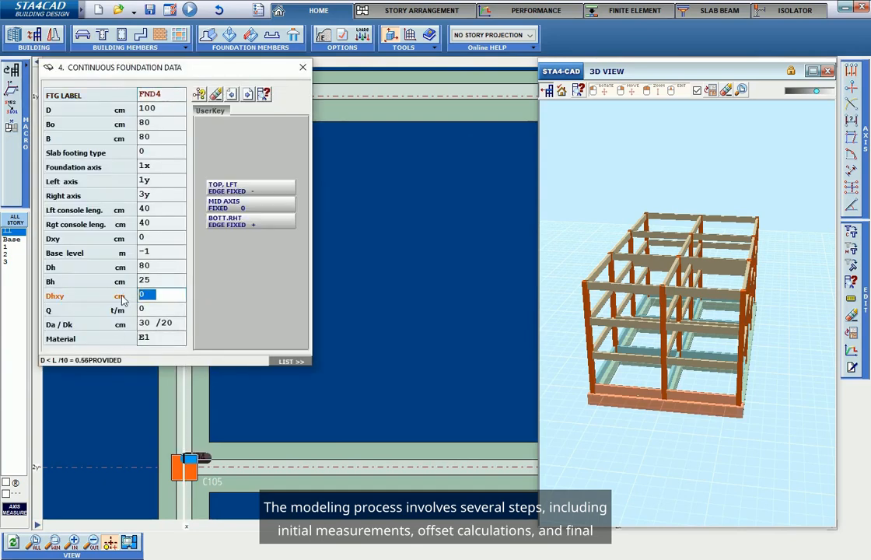
text(-20)
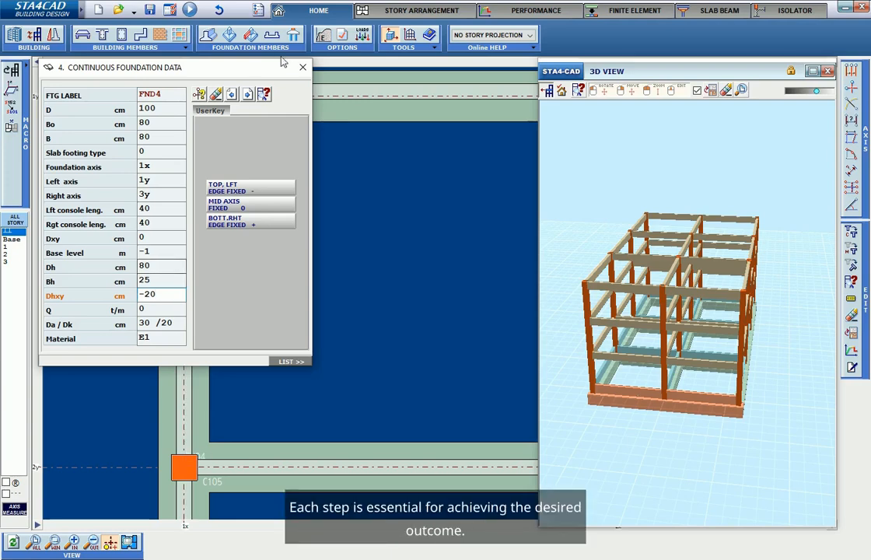
click(303, 68)
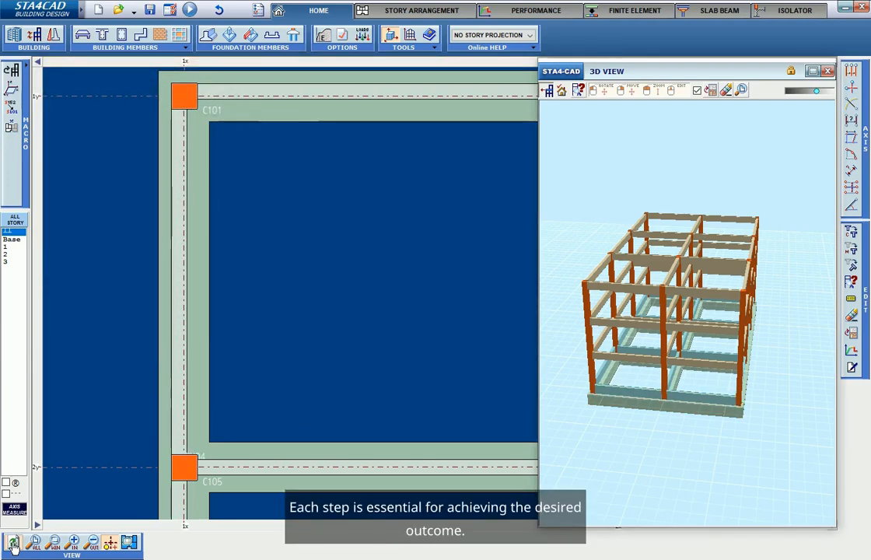
- Set the Dhxy offset of the foundation along axis 3y to 20 cm and refresh the plan
scroll(315, 330, down, 2)
middle_drag(333, 430, 312, 398)
scroll(276, 372, up, 3)
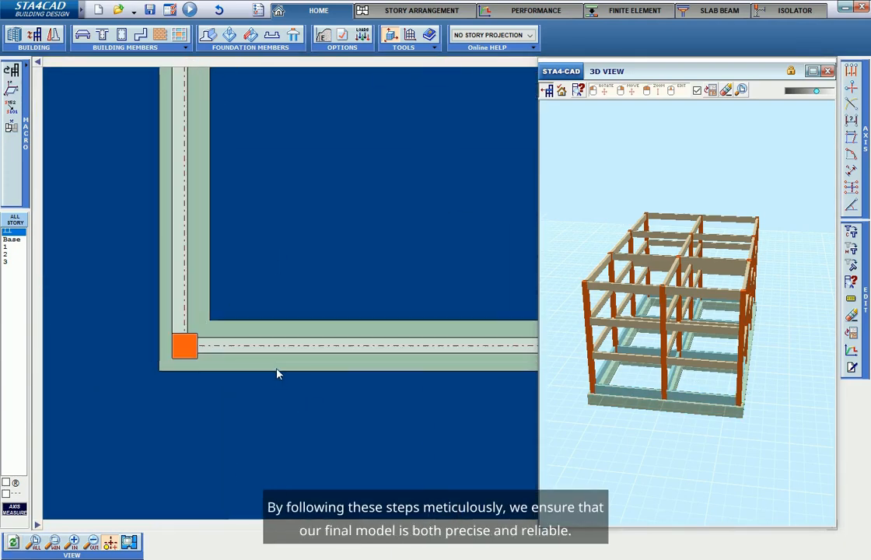
click(273, 350)
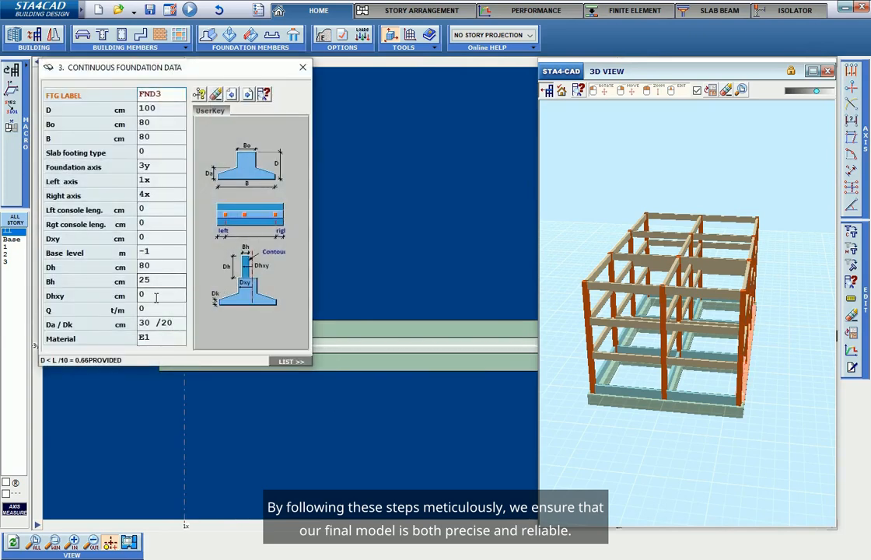
click(179, 294)
text(20)
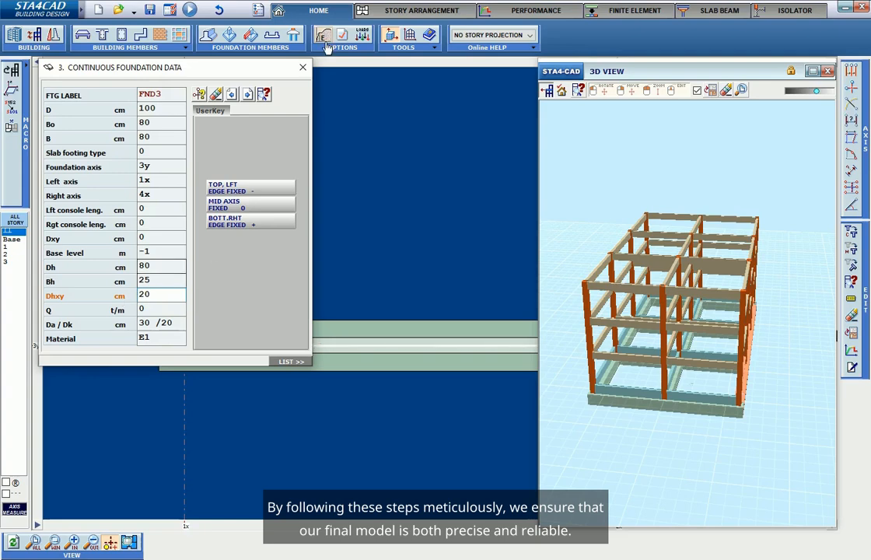
click(302, 67)
click(16, 544)
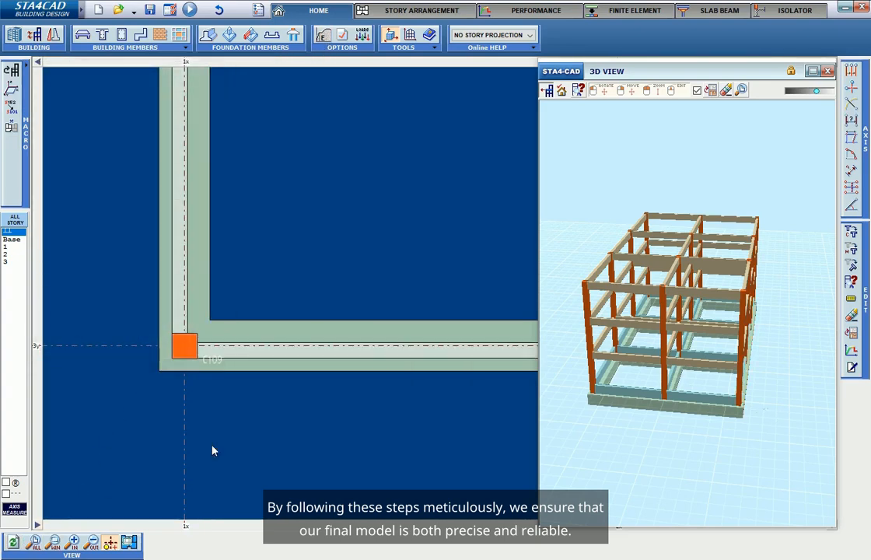
- Set the Dhxy offset of the foundation along axis 4x to 20 cm and close its data
scroll(360, 421, down, 2)
middle_drag(460, 434, 266, 439)
scroll(373, 420, down, 2)
scroll(389, 327, up, 2)
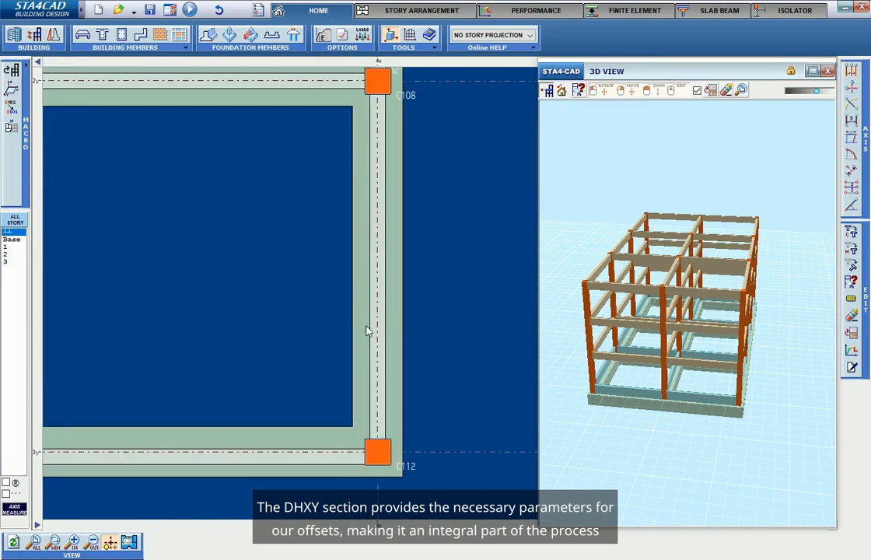
click(377, 328)
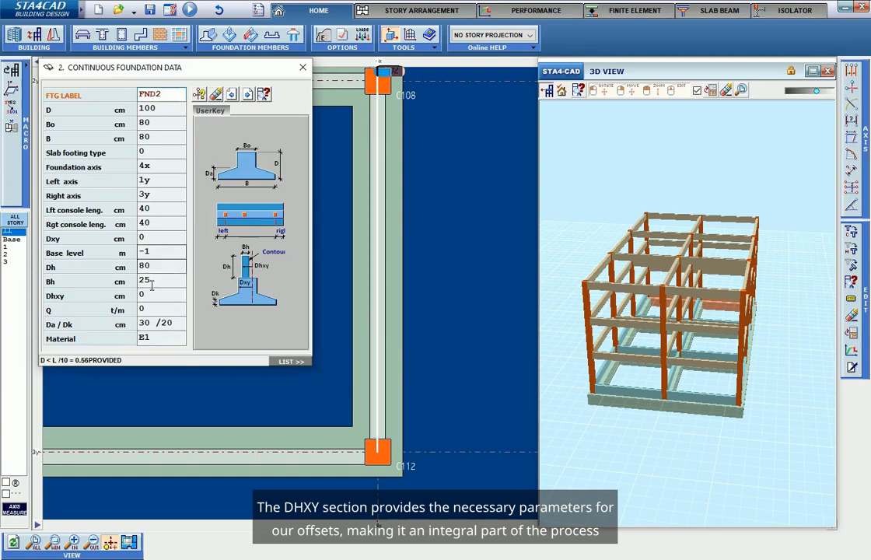
click(151, 295)
double_click(151, 294)
text(20)
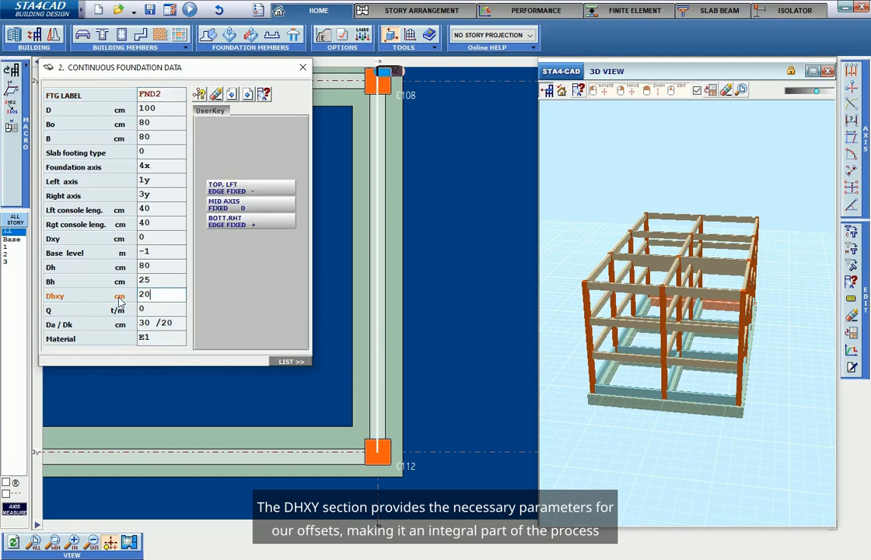
click(302, 67)
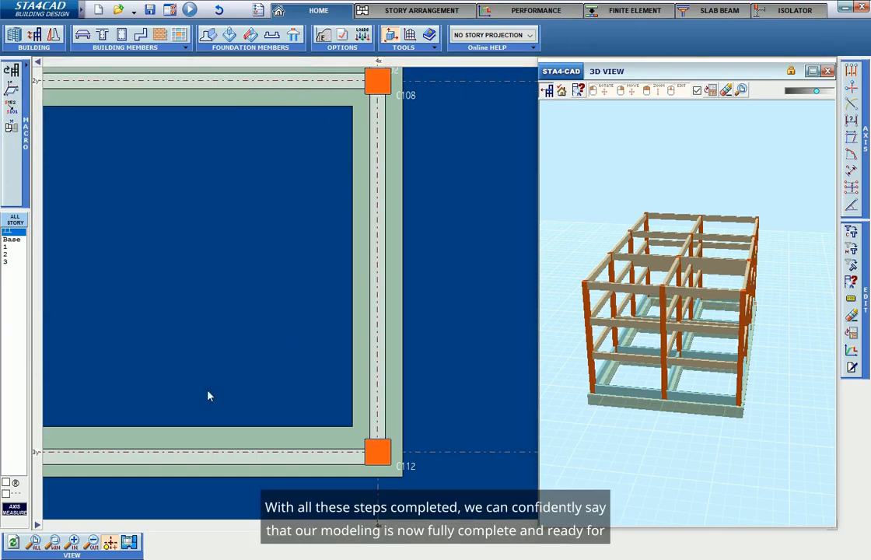
- Switch to the Base story and start a new unreinforced concrete slab with a thickness D of 12 cm
scroll(227, 309, down, 4)
middle_drag(184, 277, 311, 316)
scroll(171, 263, up, 3)
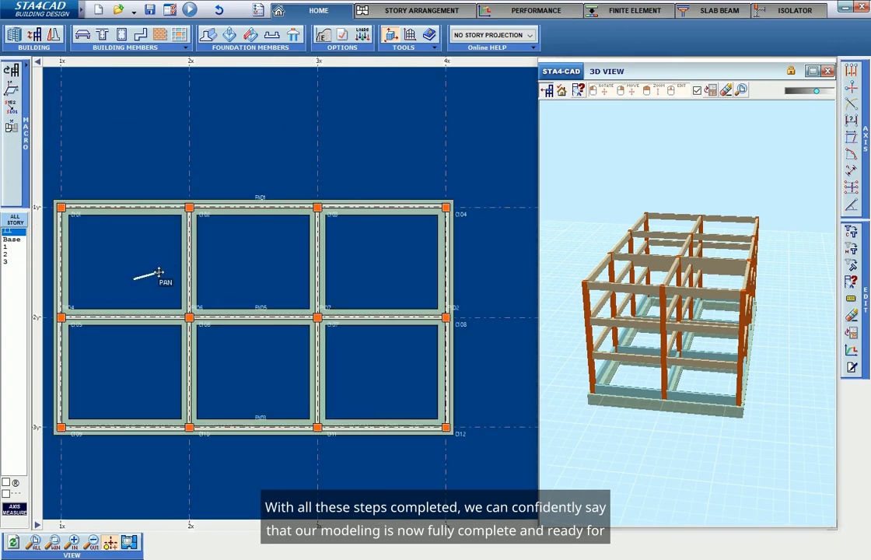
middle_drag(159, 273, 160, 277)
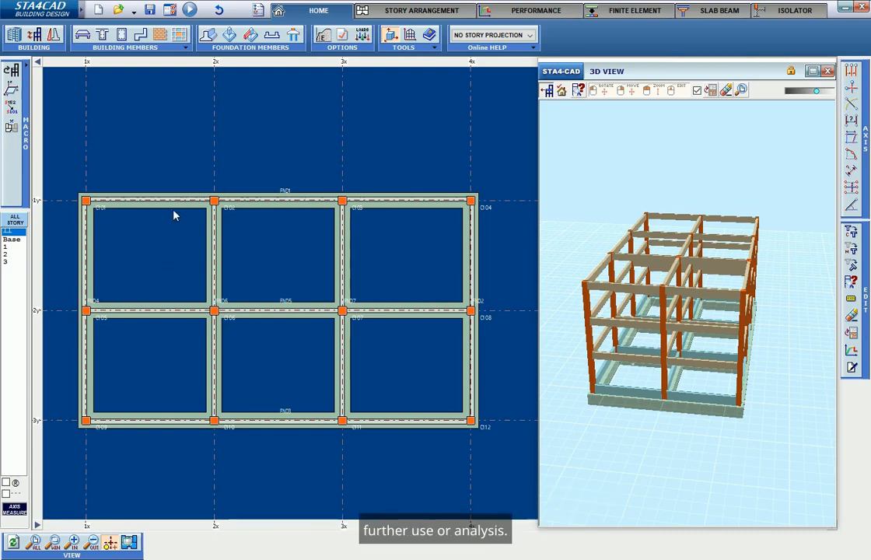
click(13, 240)
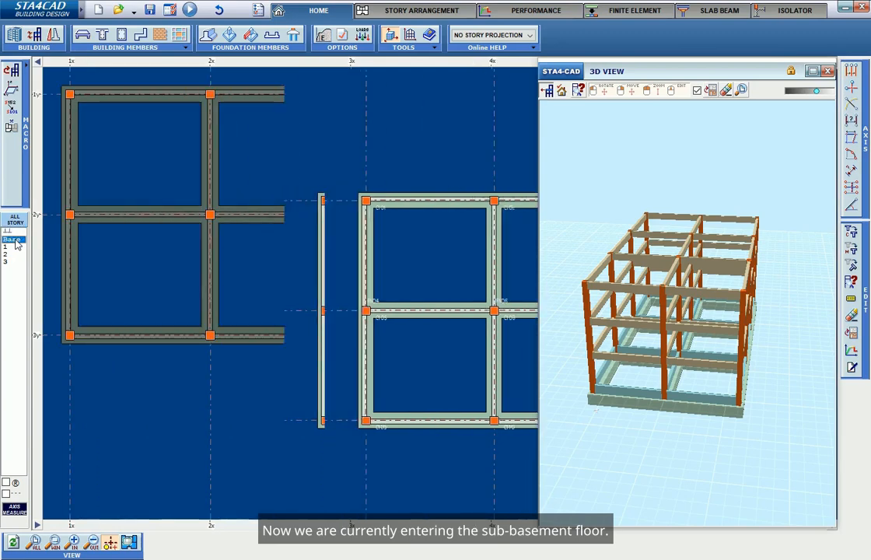
click(84, 37)
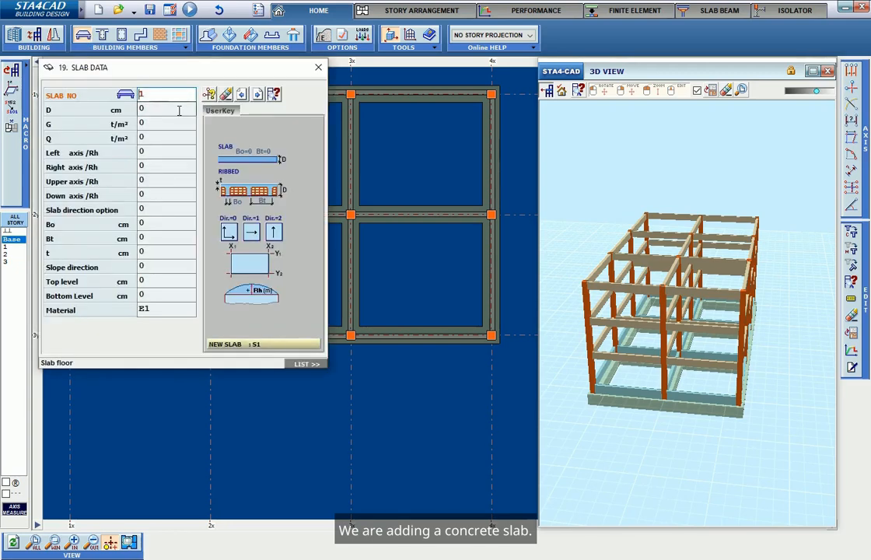
click(179, 110)
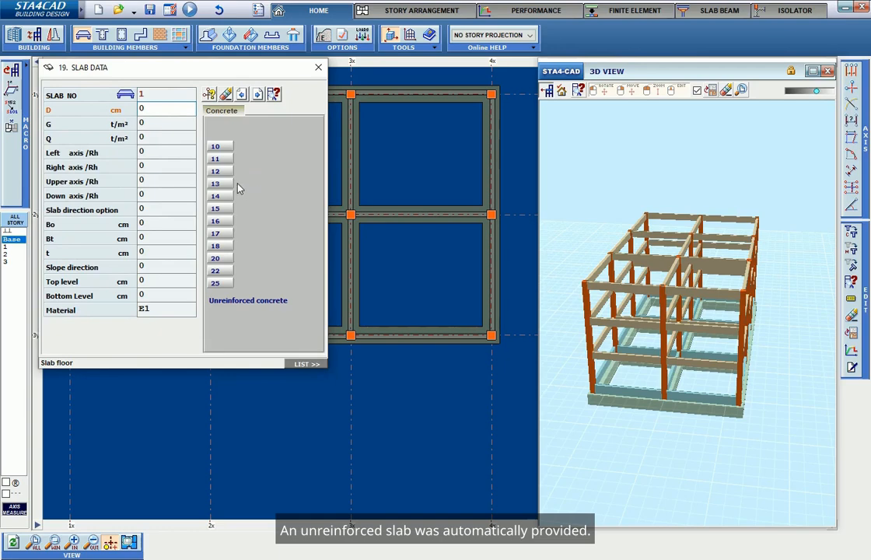
click(219, 171)
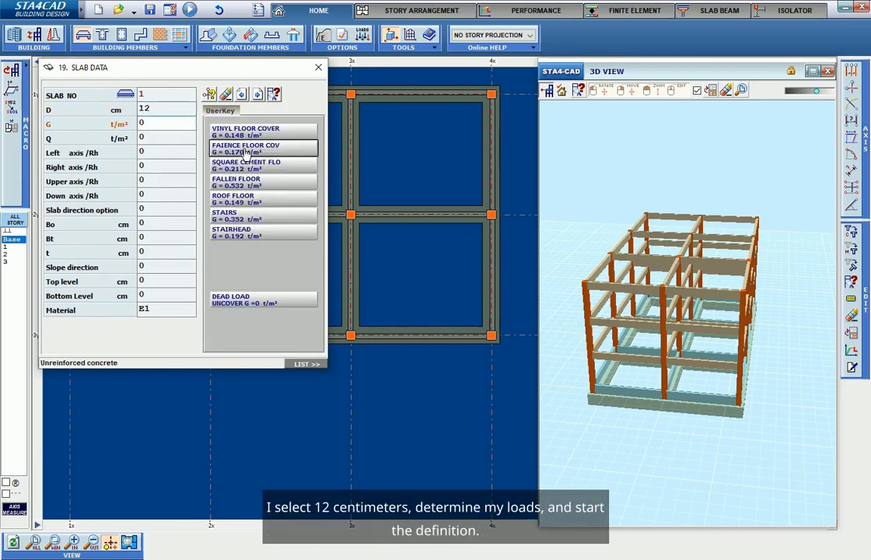
- Assign the faience floor covering load and a 0.200 t/m² live load, and place the Base slab from axes 1x/1y to 4x/3y
click(254, 152)
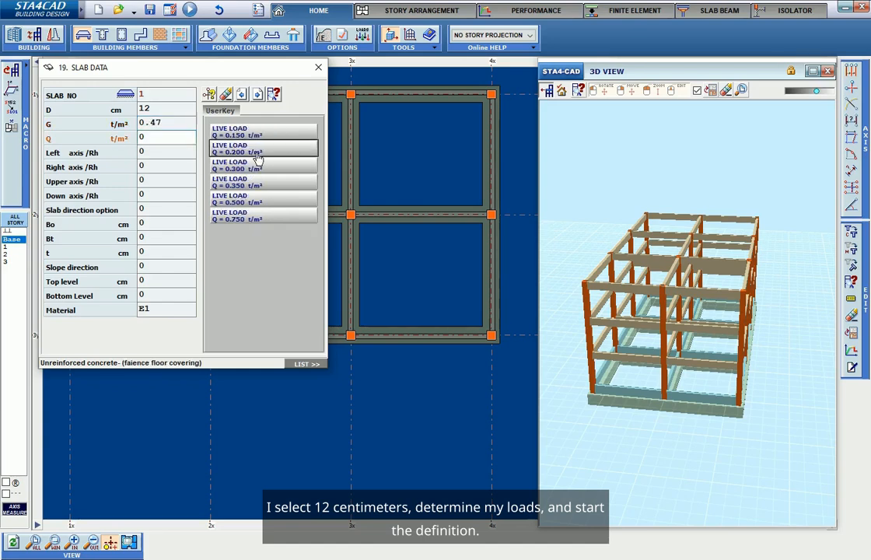
click(257, 150)
click(209, 94)
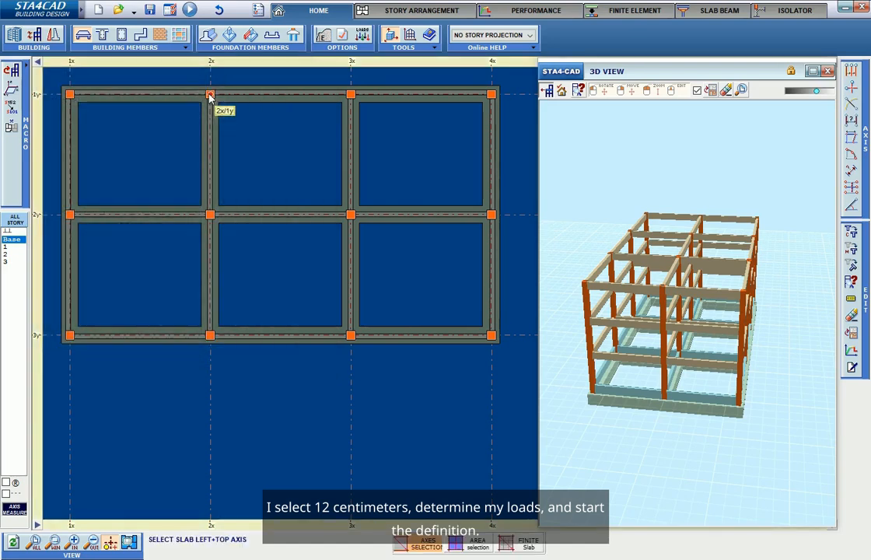
click(70, 94)
click(491, 335)
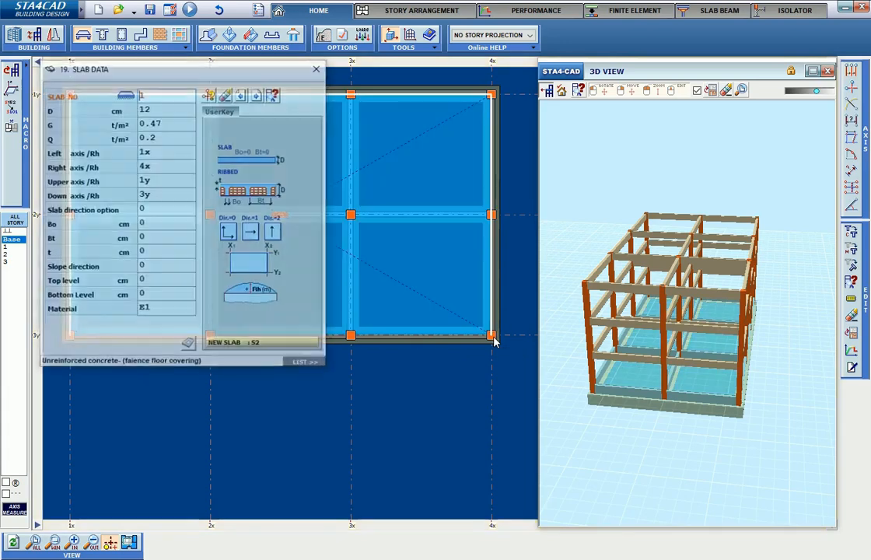
click(318, 67)
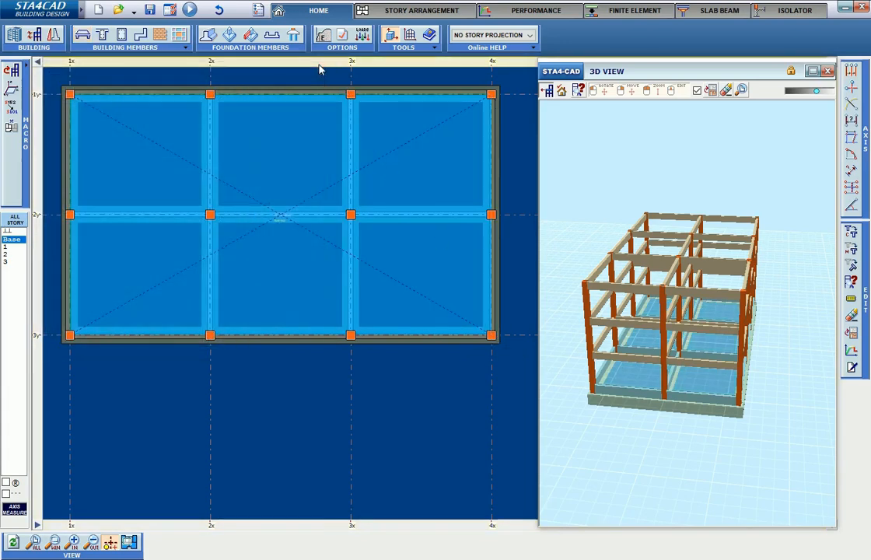
- Set the Base story elevation to 0.8 m in the story data and check the slab level in 3D
drag(568, 384, 618, 373)
scroll(619, 373, up, 8)
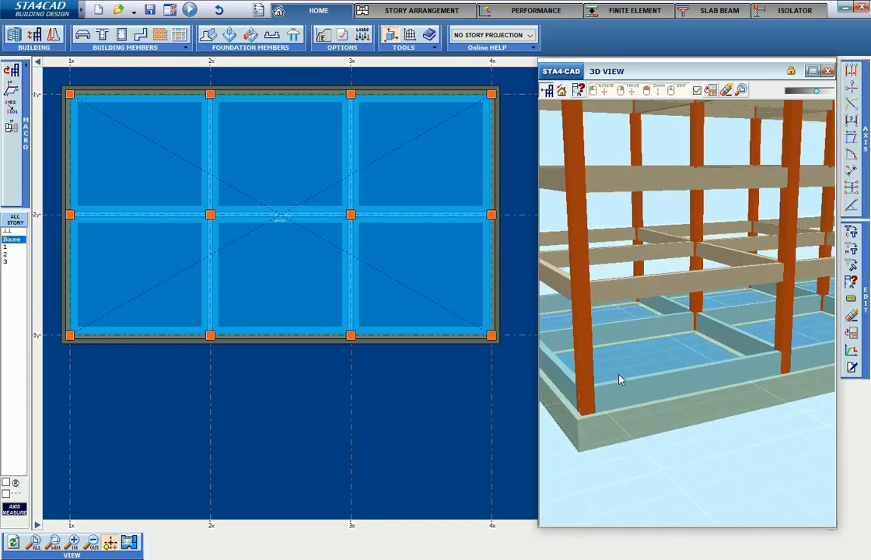
drag(627, 384, 745, 456)
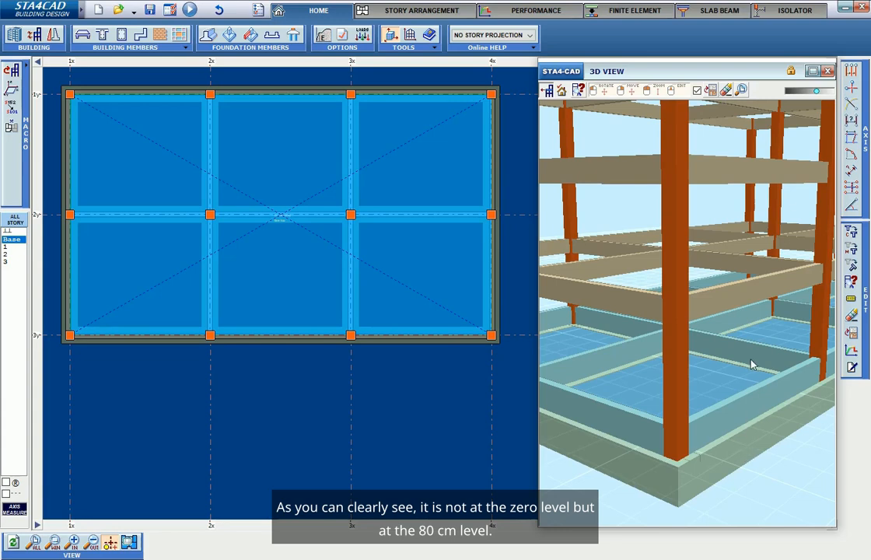
click(37, 37)
click(153, 126)
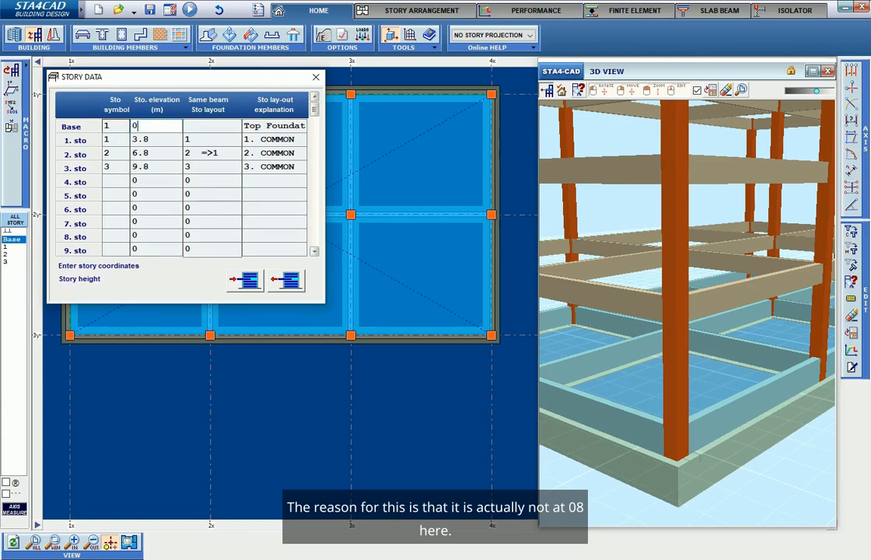
click(316, 78)
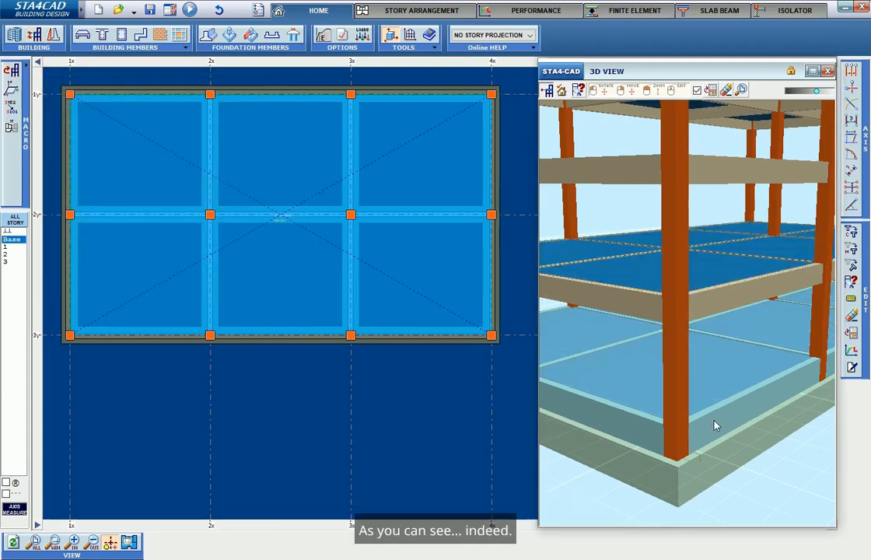
drag(715, 431, 690, 402)
scroll(690, 402, down, 8)
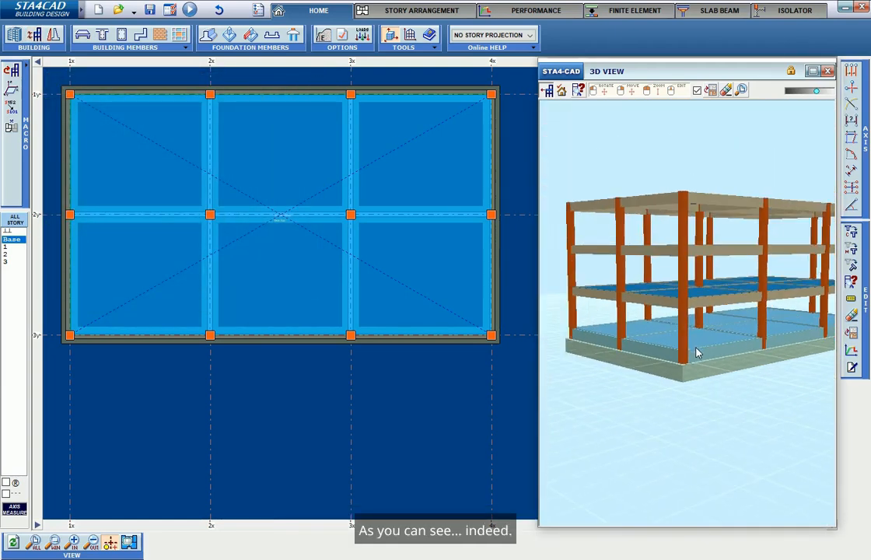
drag(707, 402, 781, 460)
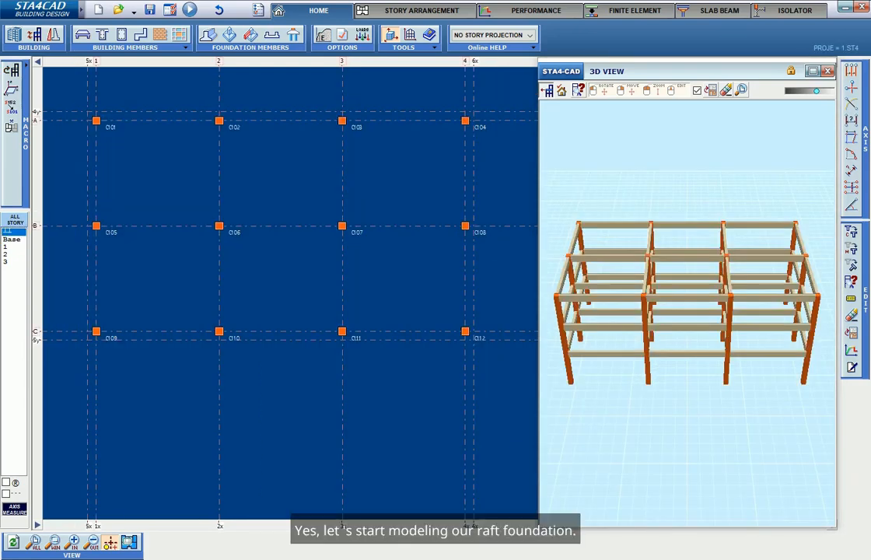
- Create a 40 cm thick mat slab with a base level of -0,4 m spanning from axes 5x/4y to 6x/5y
click(272, 35)
click(301, 182)
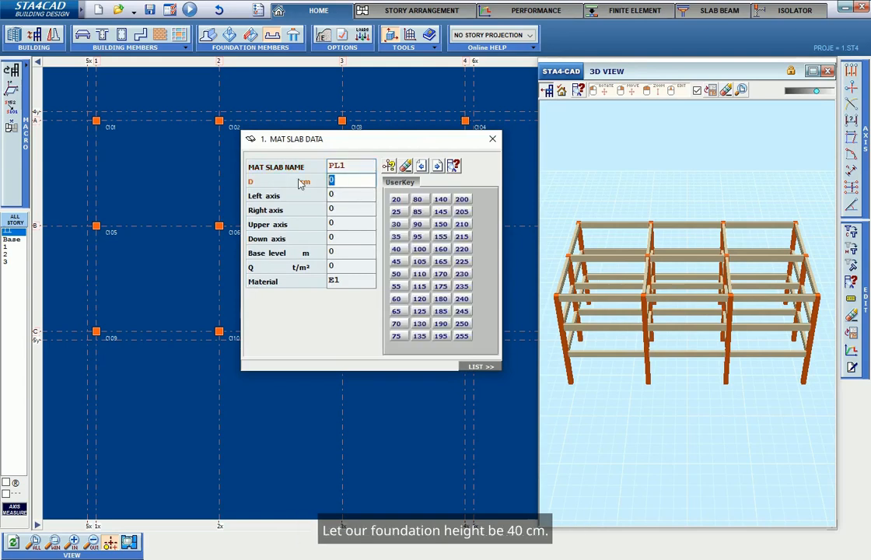
click(342, 254)
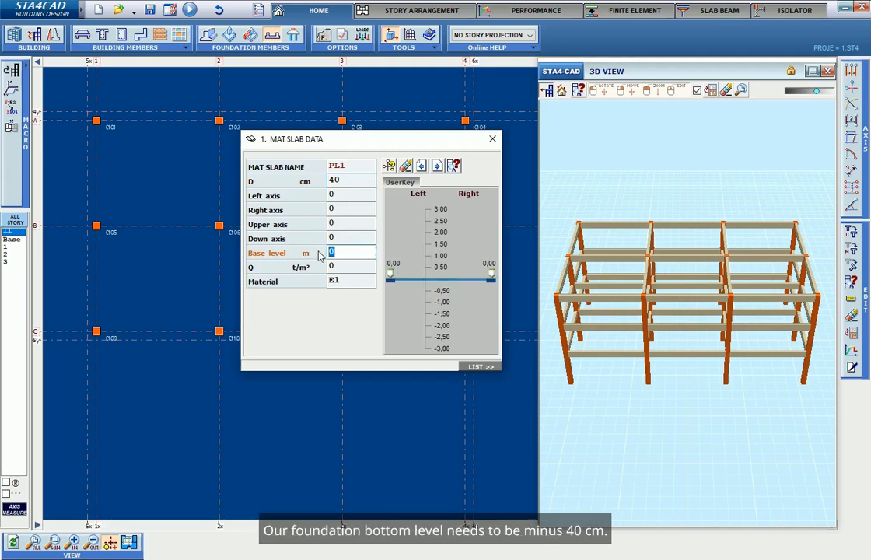
text(-0,4)
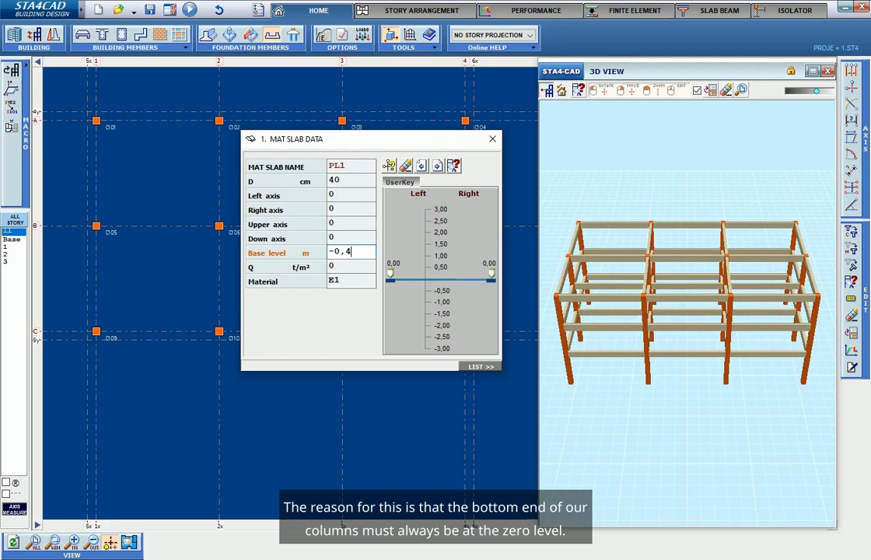
key(Return)
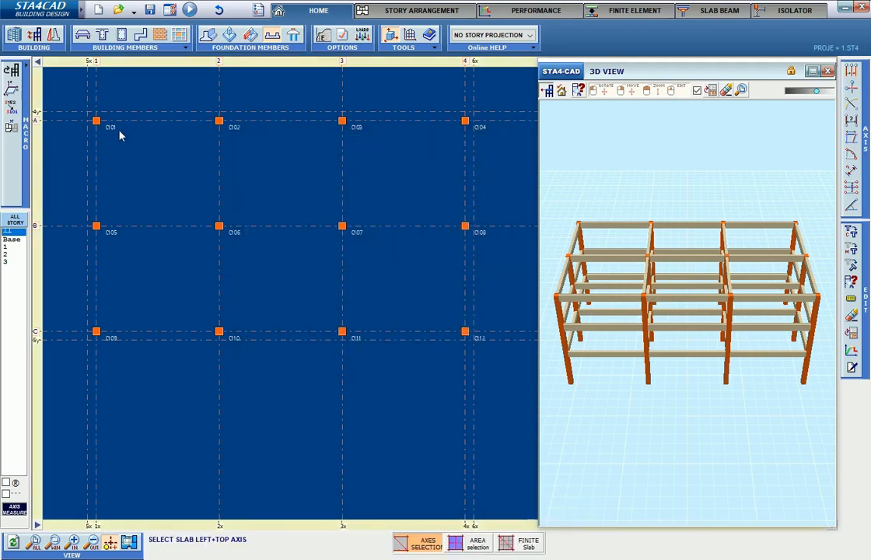
click(88, 113)
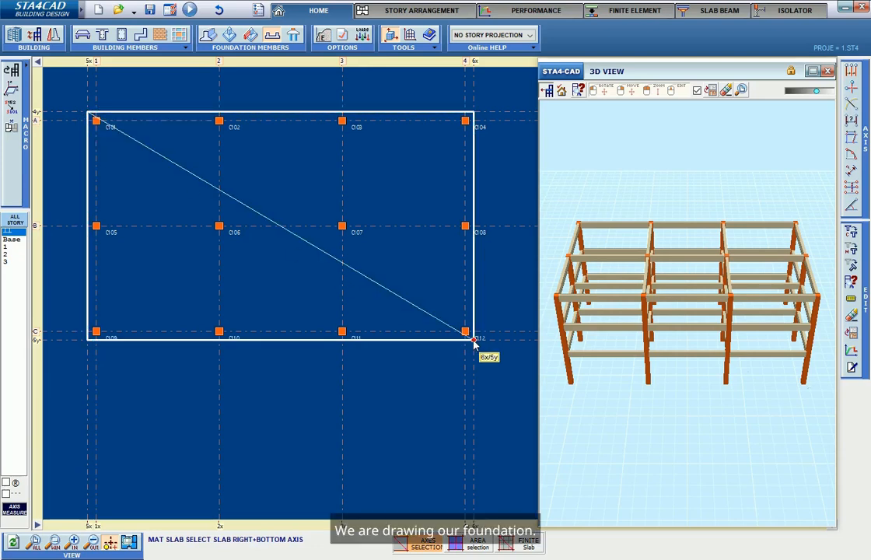
click(472, 340)
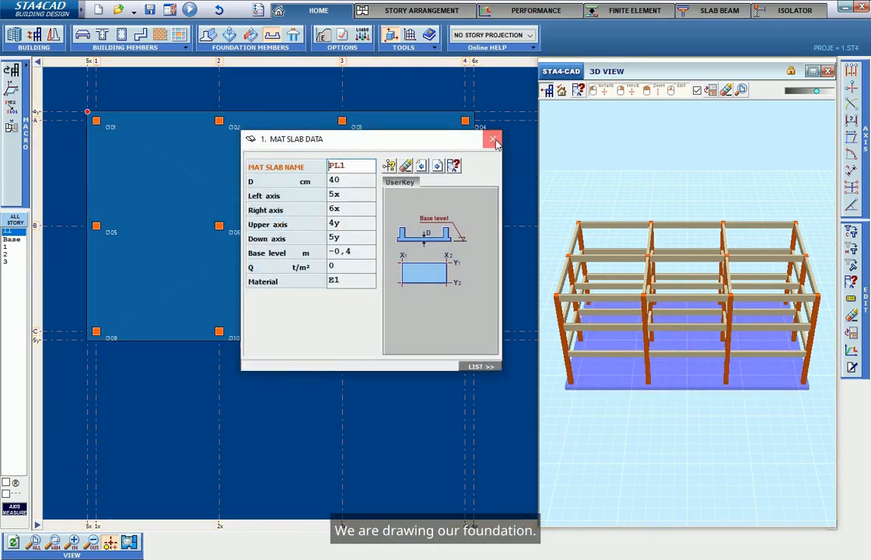
click(492, 138)
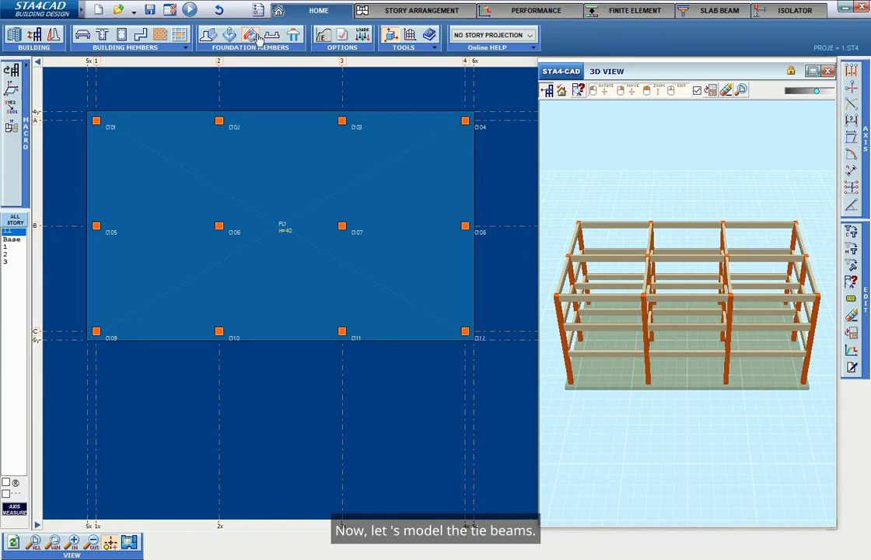
- Create a passive tie beam with B 25 cm and D 80 cm along axis 1y from 1x to 4x
click(352, 181)
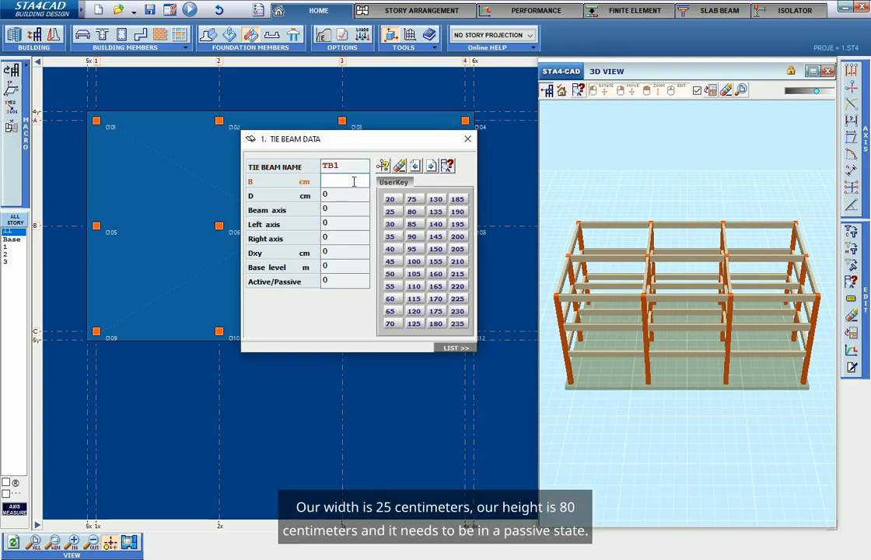
key(Return)
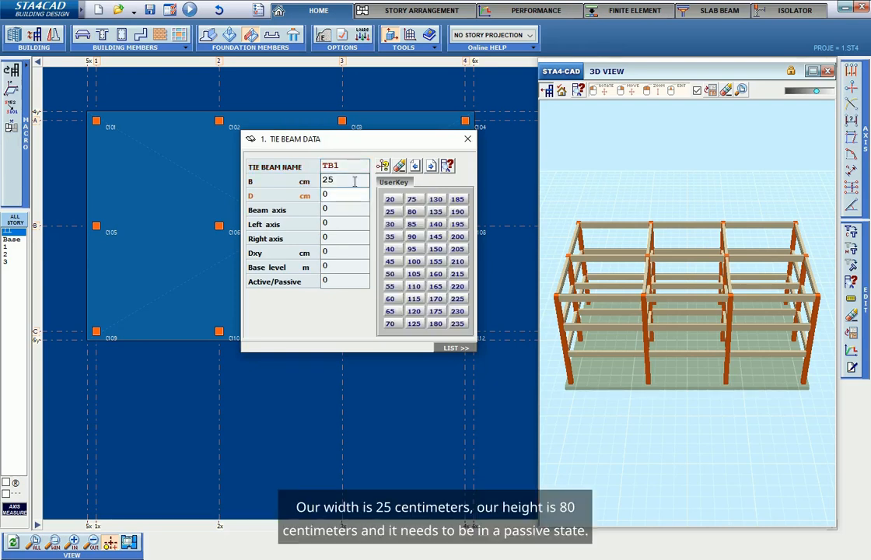
click(348, 282)
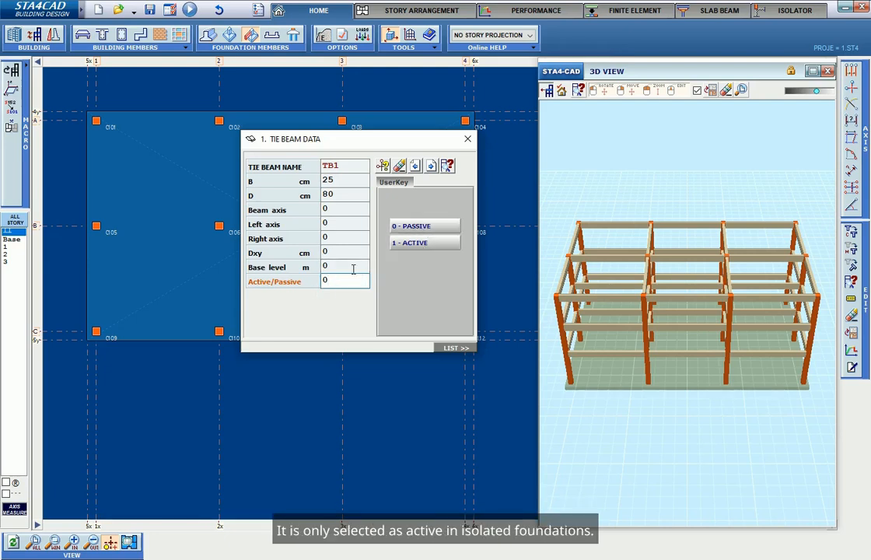
click(385, 168)
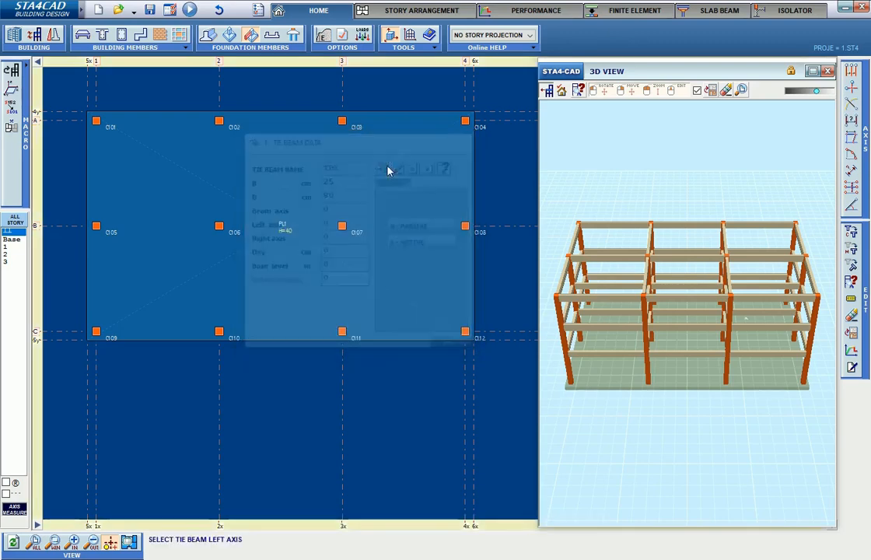
click(96, 121)
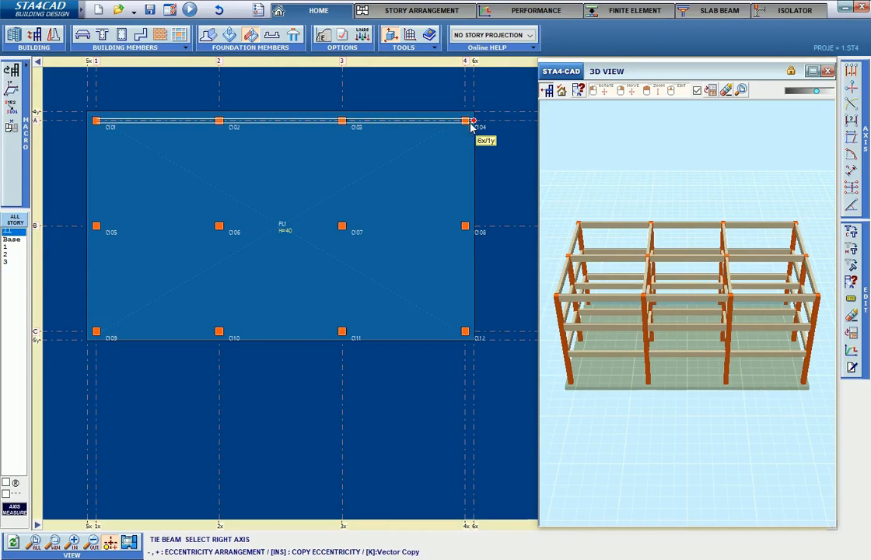
click(466, 125)
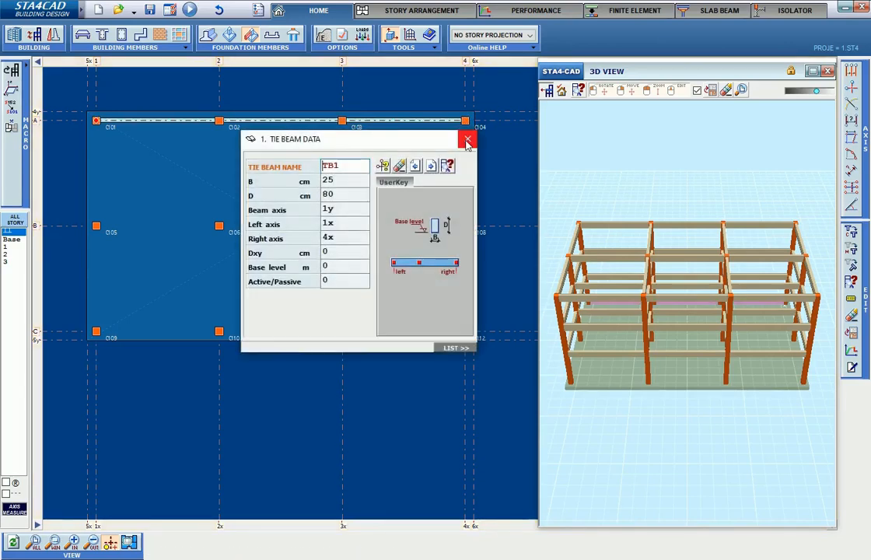
- Set the Dxy offset of the tie beam along axis 1y to 5 cm and refresh the plan
click(304, 257)
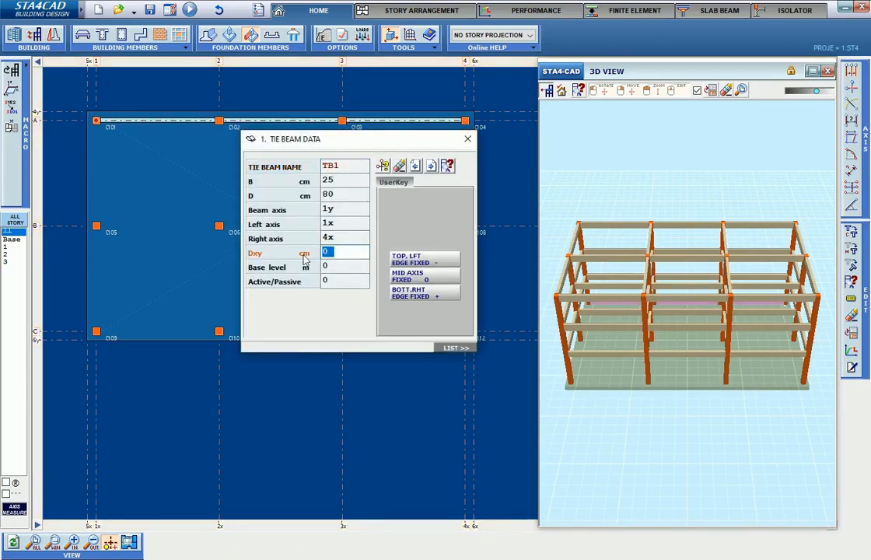
text(5)
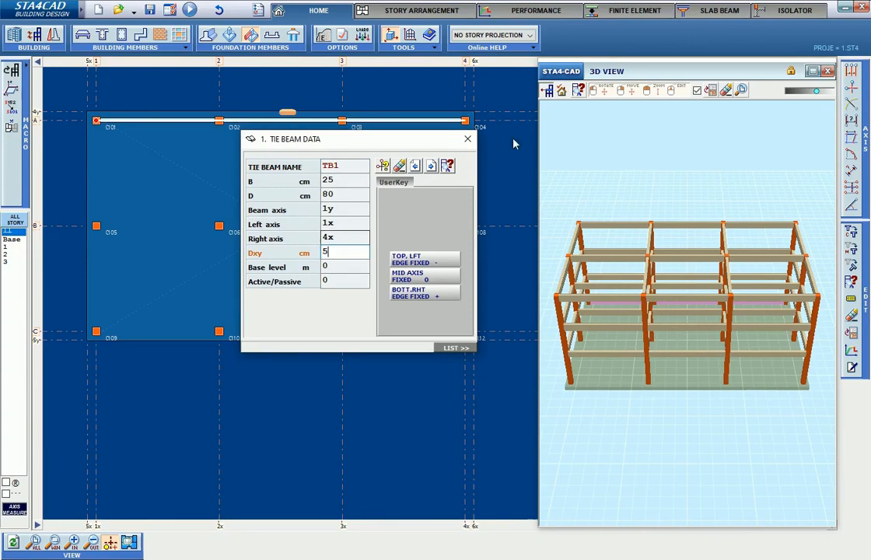
click(467, 139)
click(13, 544)
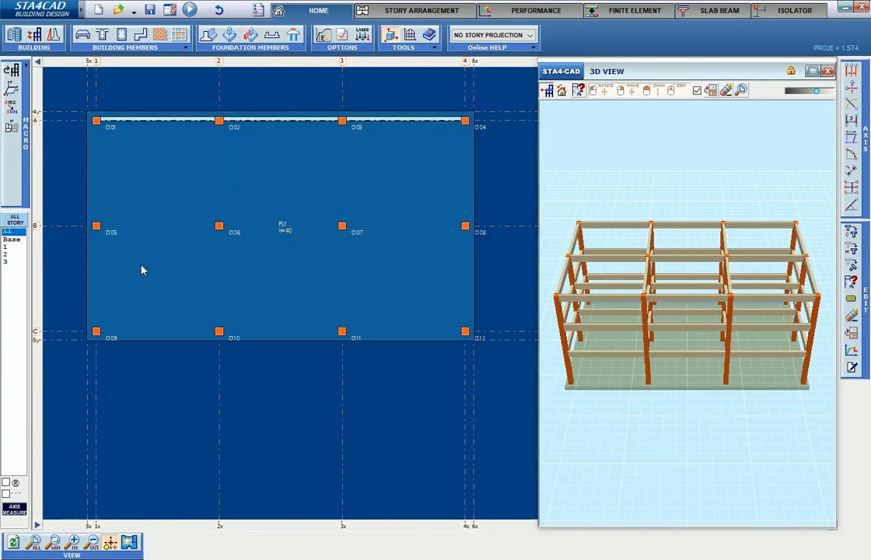
- Copy the axis 1y tie beam along axes 4x, 3y and 1x to complete the perimeter of the mat slab
scroll(130, 114, up, 2)
scroll(416, 202, down, 2)
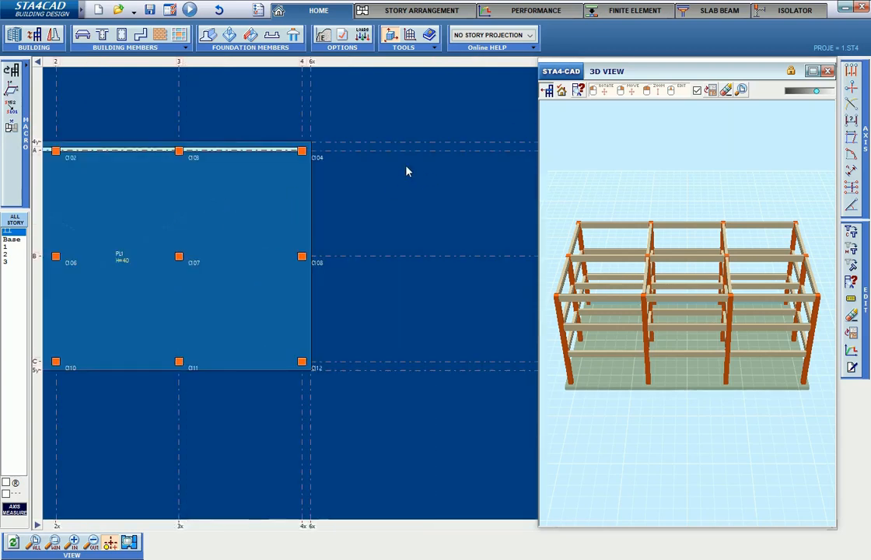
right_click(281, 152)
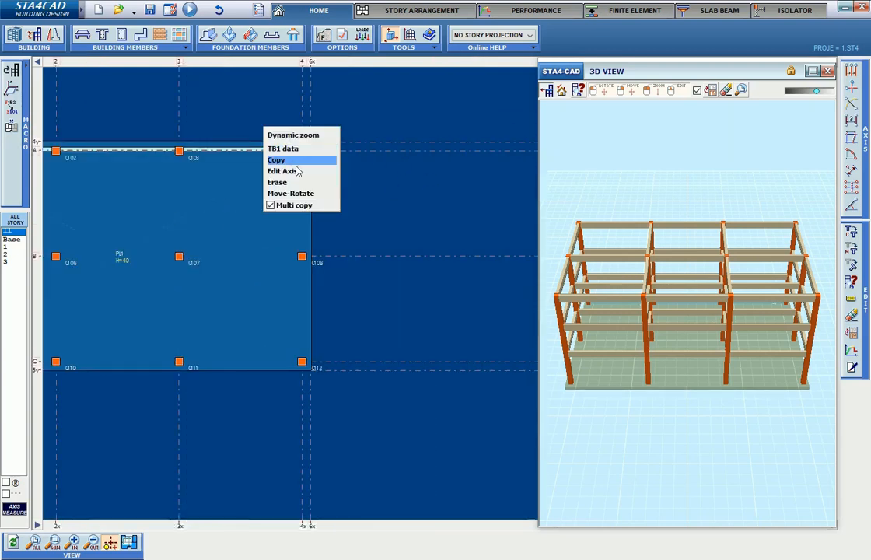
click(297, 161)
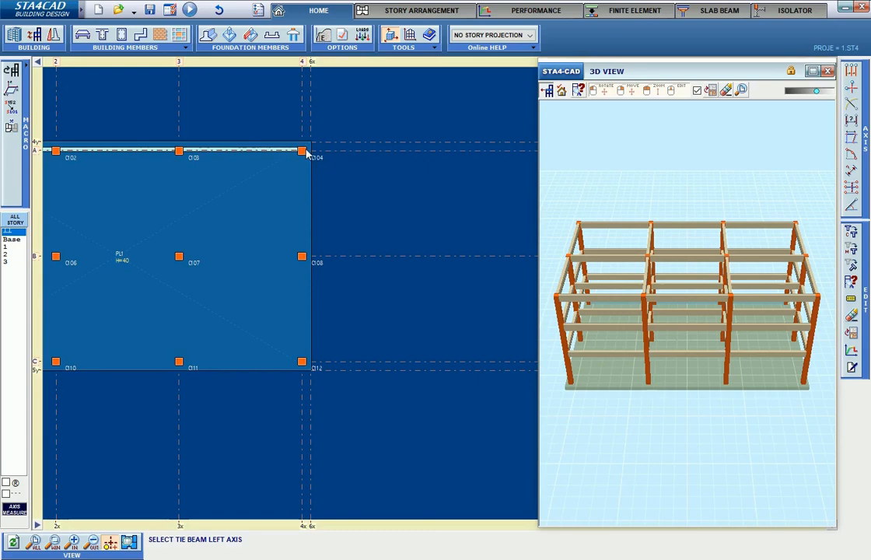
click(306, 152)
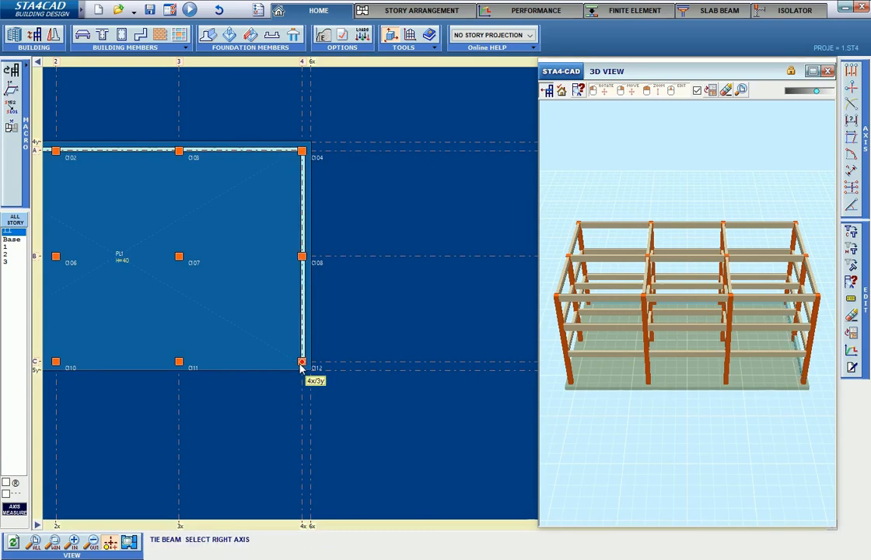
click(302, 364)
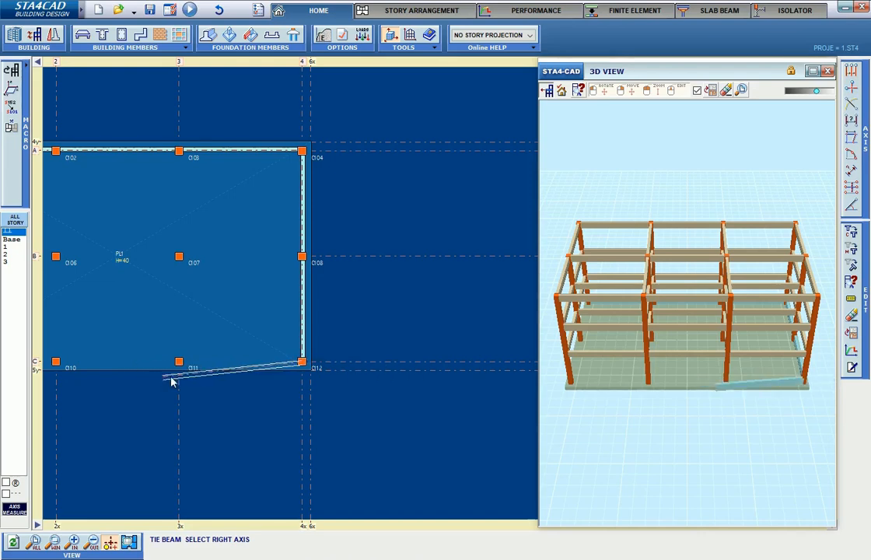
scroll(194, 373, down, 3)
scroll(149, 370, up, 5)
click(130, 379)
scroll(136, 187, down, 2)
click(138, 103)
right_click(156, 123)
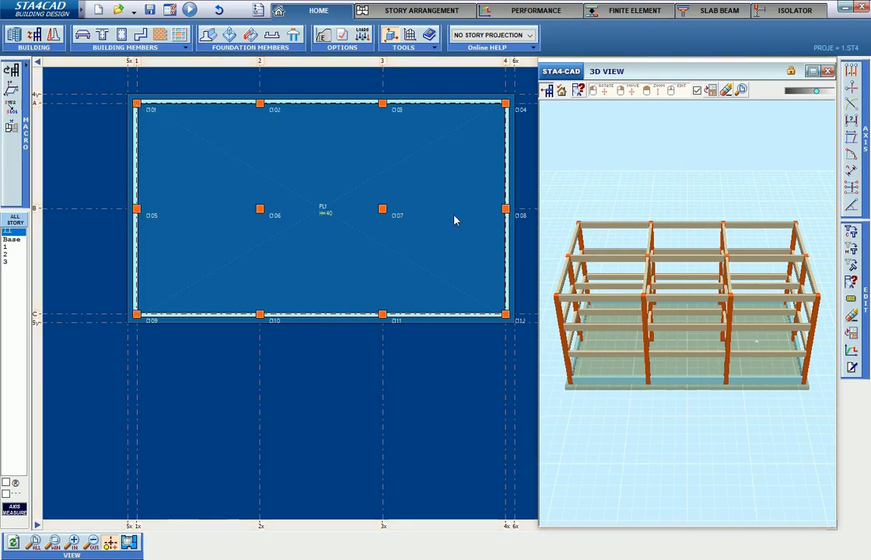
scroll(510, 219, up, 3)
scroll(420, 319, down, 3)
middle_drag(296, 318, 351, 312)
drag(675, 429, 685, 403)
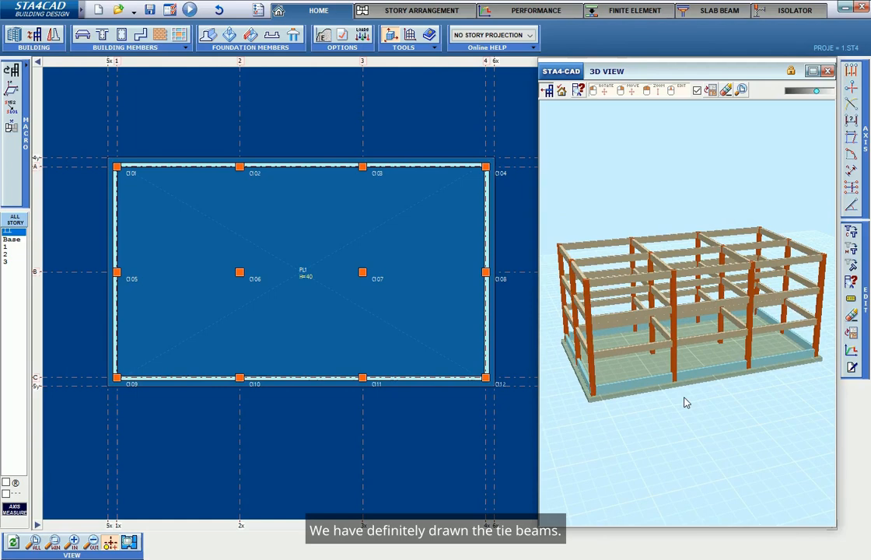
- Enter a new elevation for the Base story in the story data
click(36, 37)
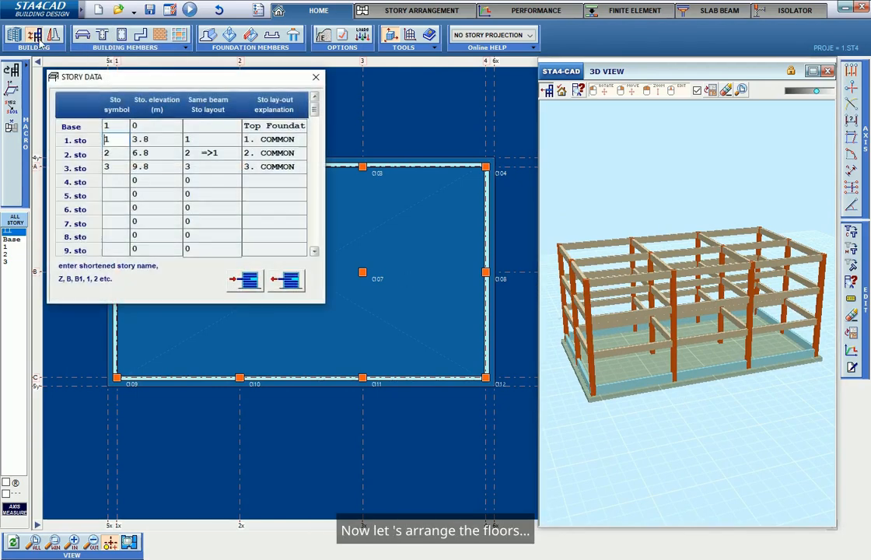
click(154, 125)
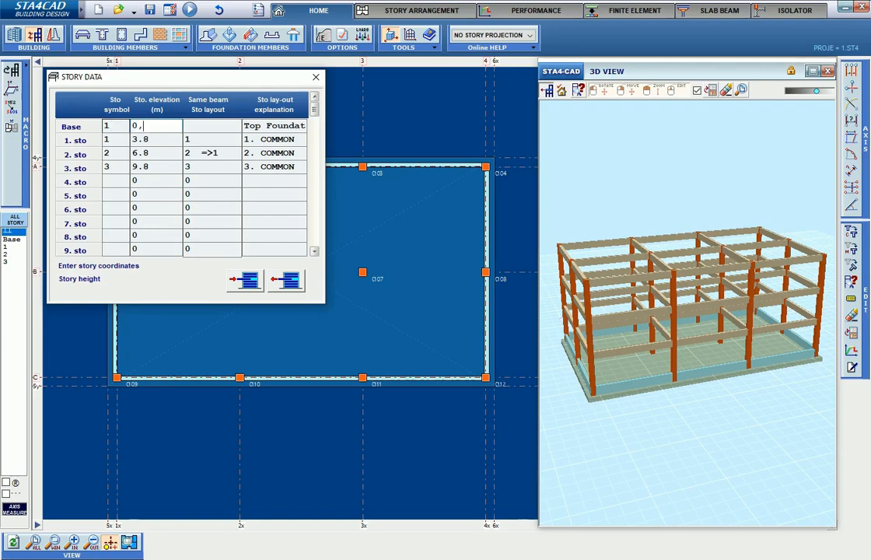
click(316, 77)
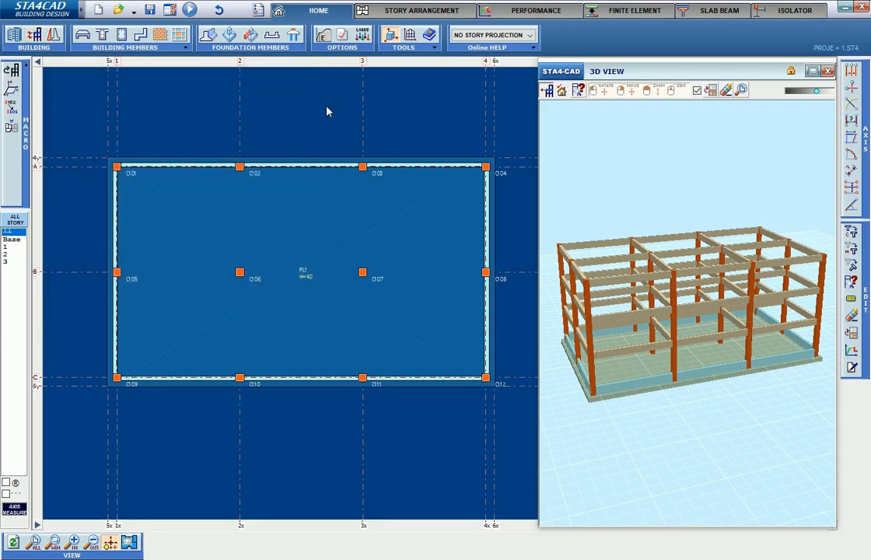
- Define a 12 cm unreinforced concrete slab on the Base story with the square cement floor dead load and a 0.300 t/m² live load
click(16, 240)
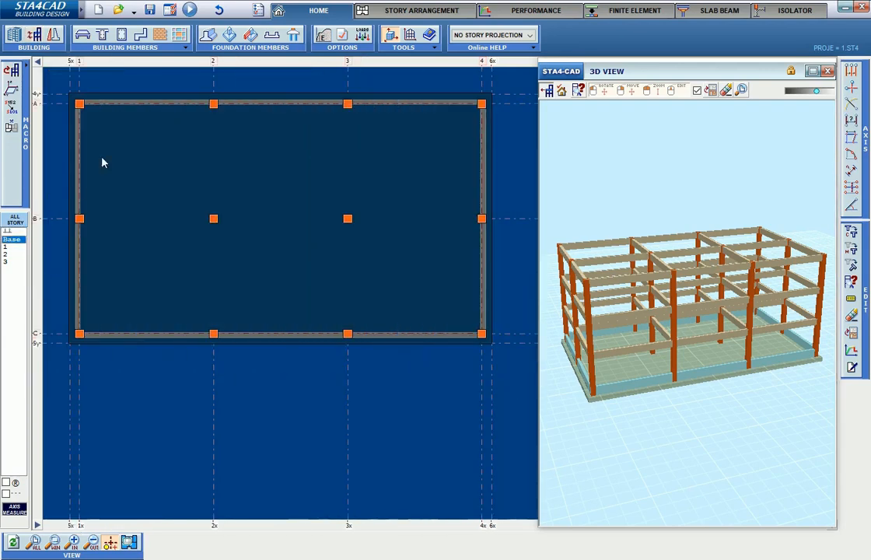
click(82, 36)
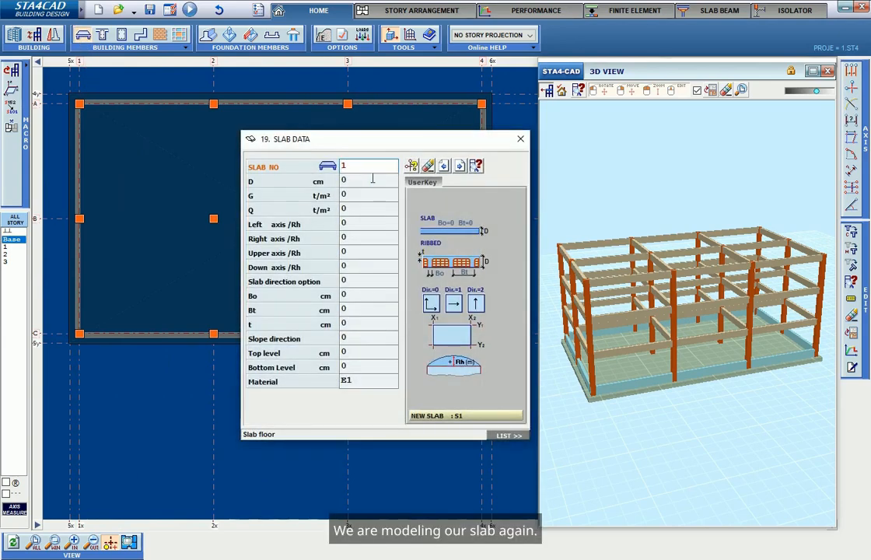
click(371, 179)
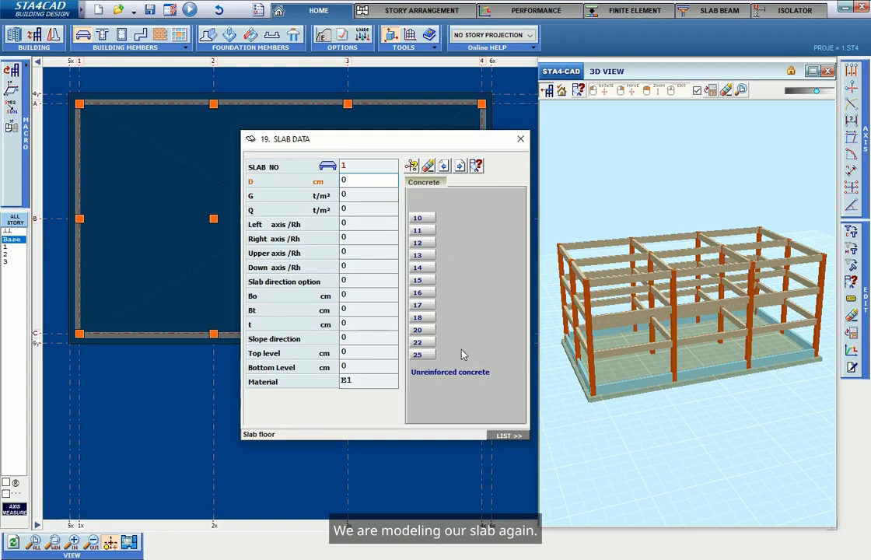
click(427, 247)
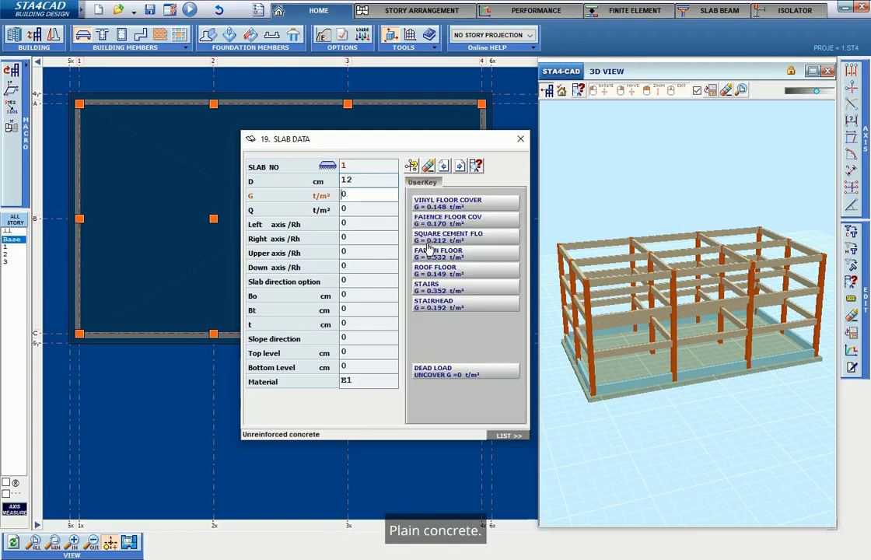
click(454, 240)
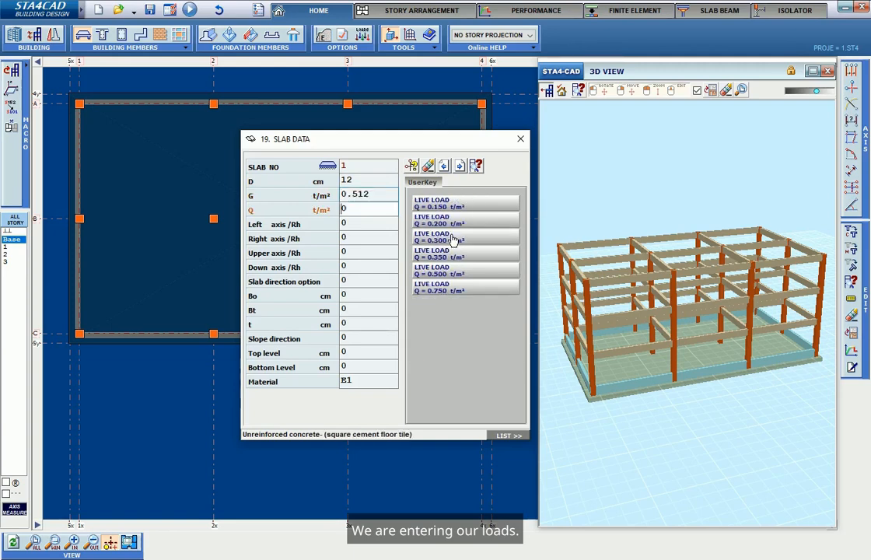
click(455, 238)
- Place the Base slab across the whole column grid, from axes 1x/1y to 4x/3y
click(414, 166)
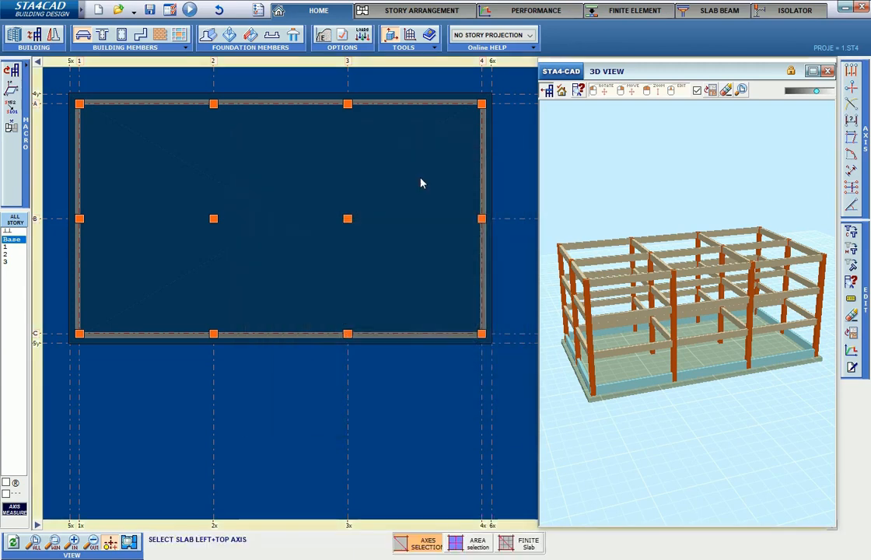
click(79, 104)
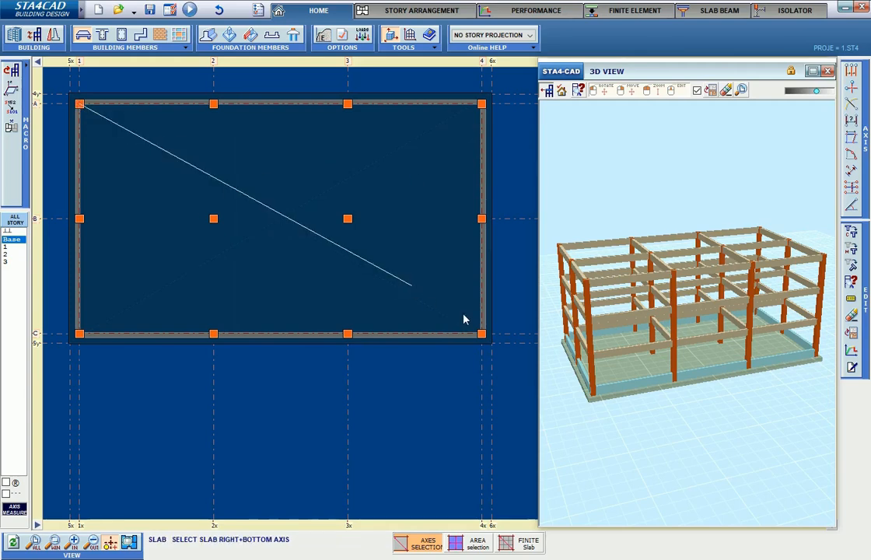
click(482, 333)
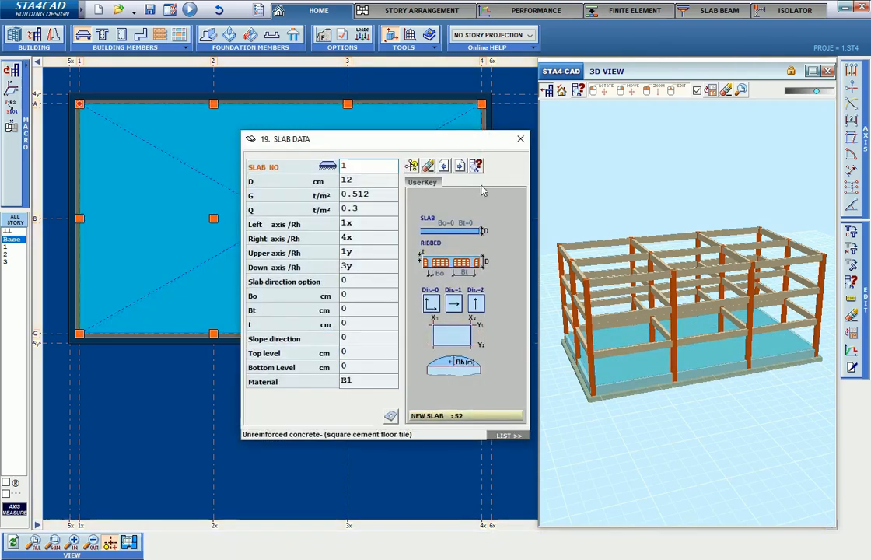
click(520, 139)
drag(626, 437, 654, 430)
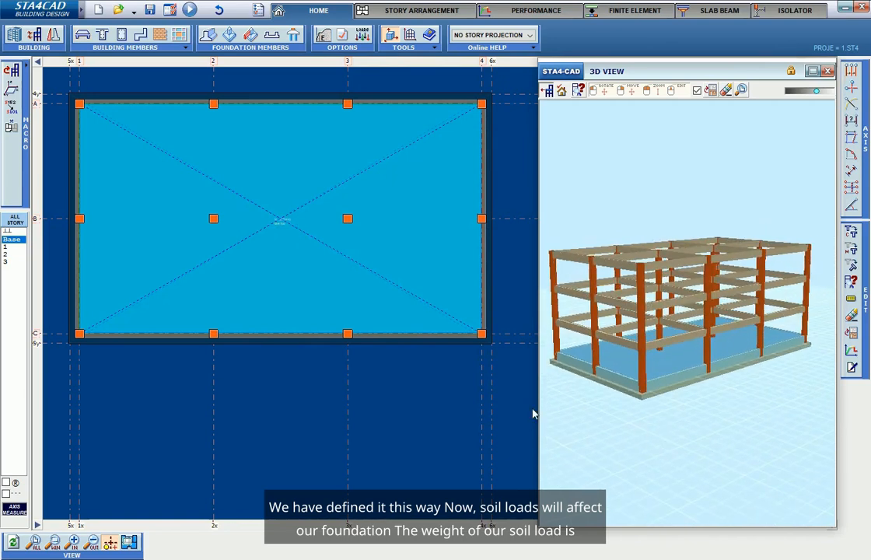
- From the foundation story, check the unit weight of soil in the soil pressure loads
click(17, 231)
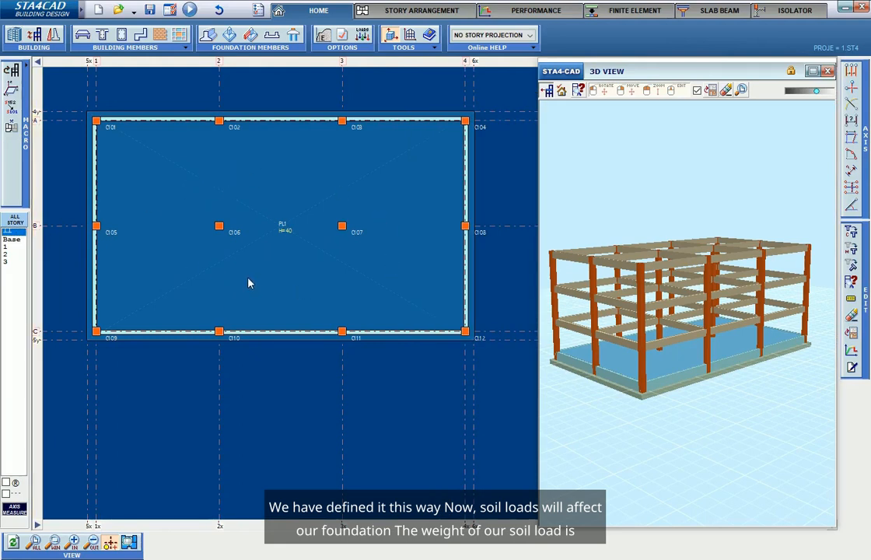
click(55, 37)
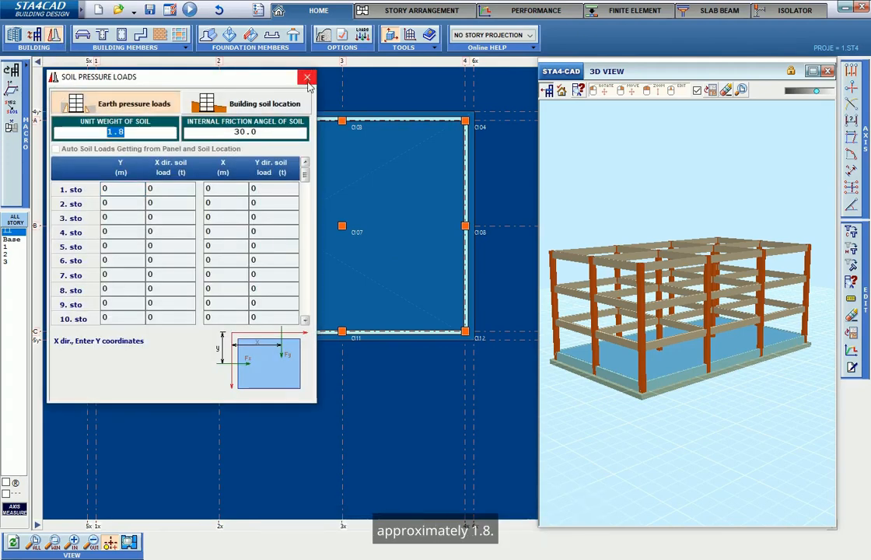
click(306, 75)
- Set the mat slab's load Q to 1,44 t/m²
right_click(225, 207)
click(226, 204)
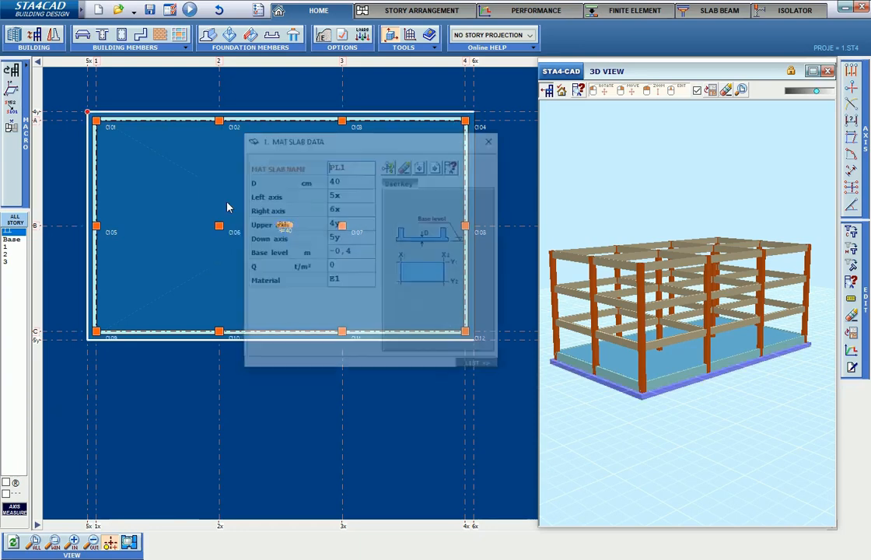
click(347, 268)
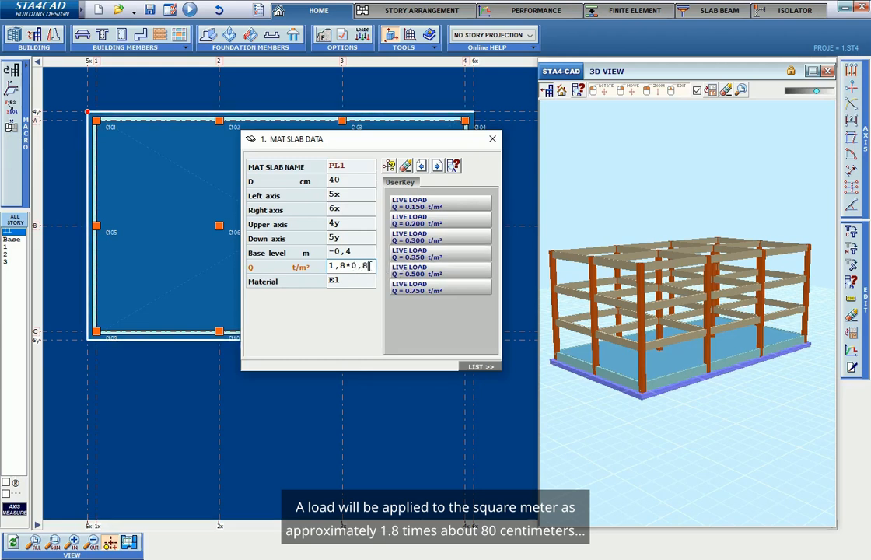
drag(371, 267, 328, 268)
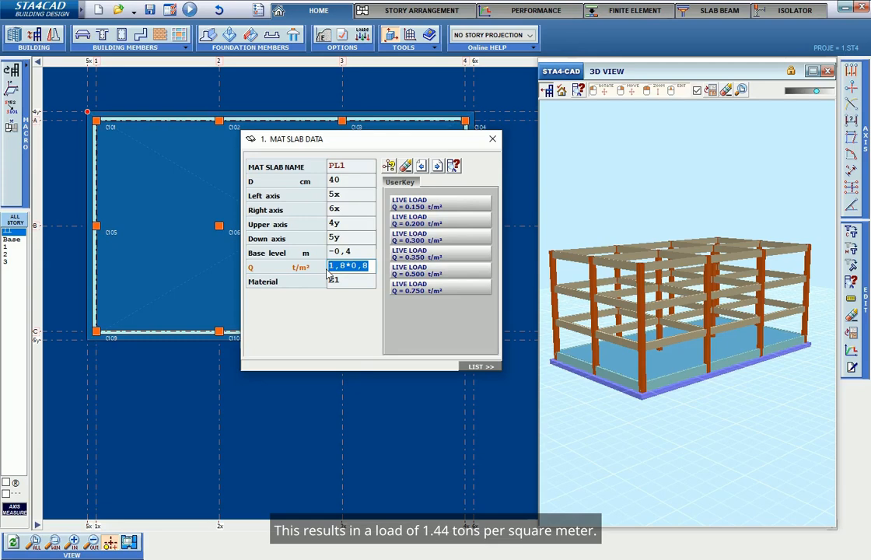
text(1,44)
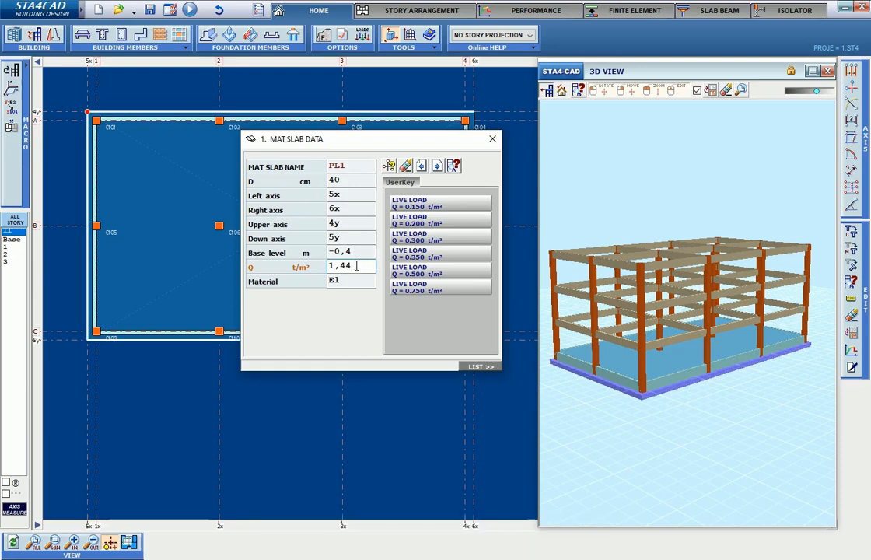
drag(356, 266, 330, 267)
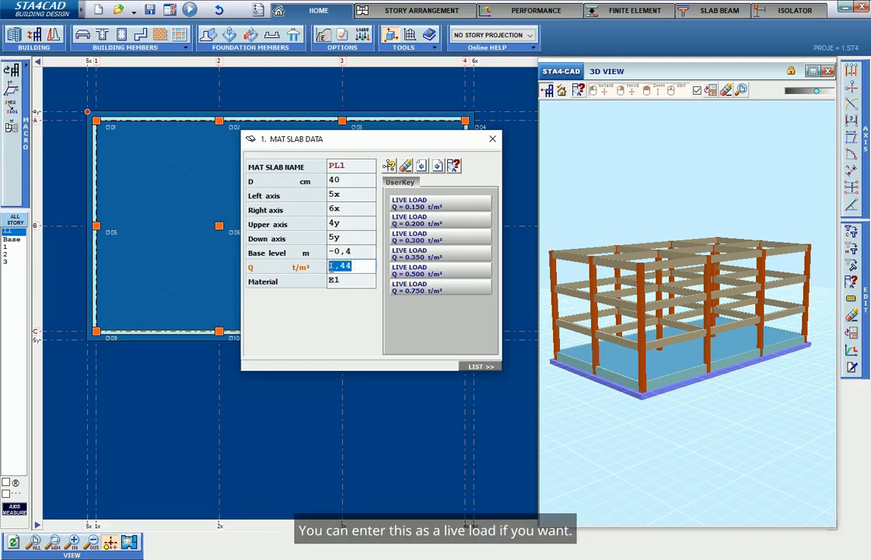
click(365, 266)
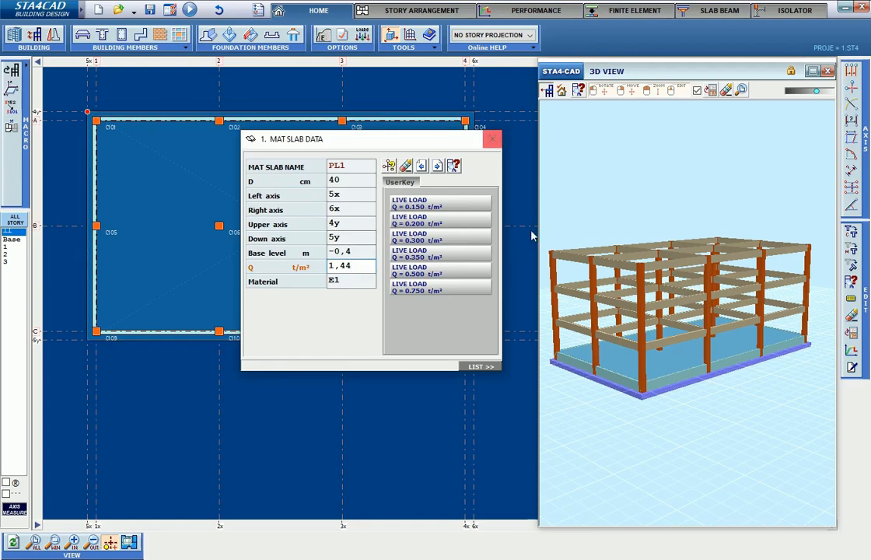
mouse_move(676, 400)
mouse_down()
mouse_move(659, 407)
mouse_move(670, 408)
mouse_up()
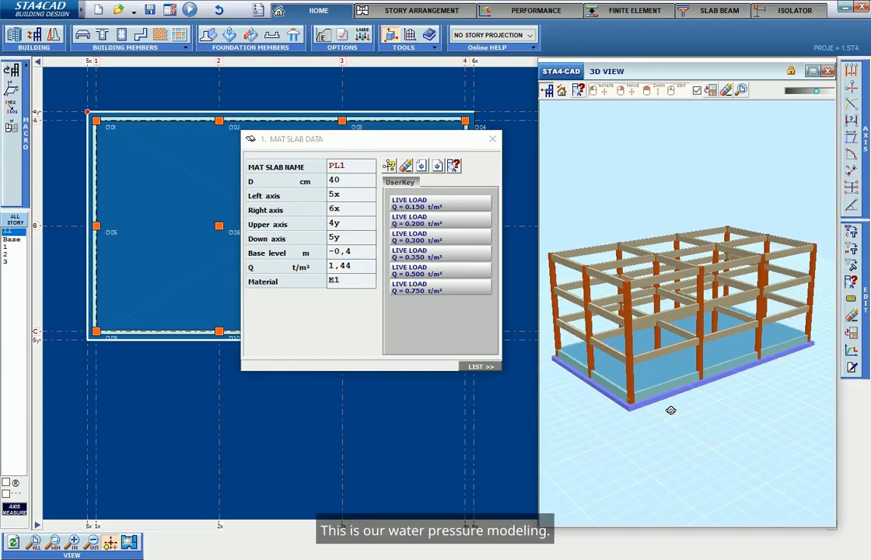
click(334, 142)
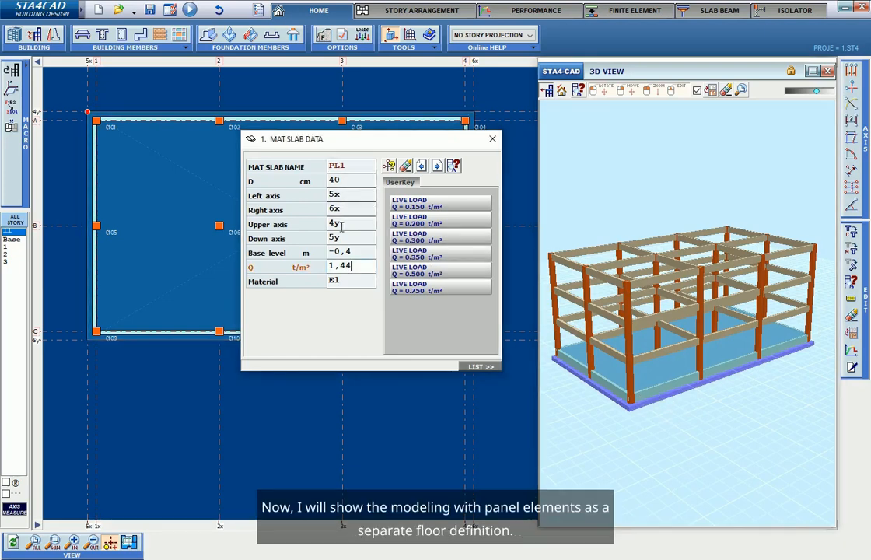
click(492, 139)
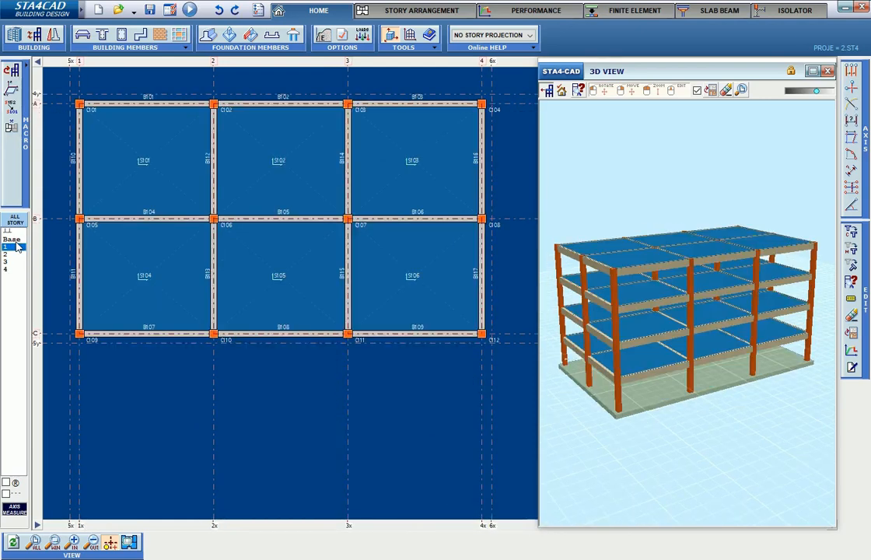
- Review the foundation, Base and story 2 plans of the four-story model
click(11, 231)
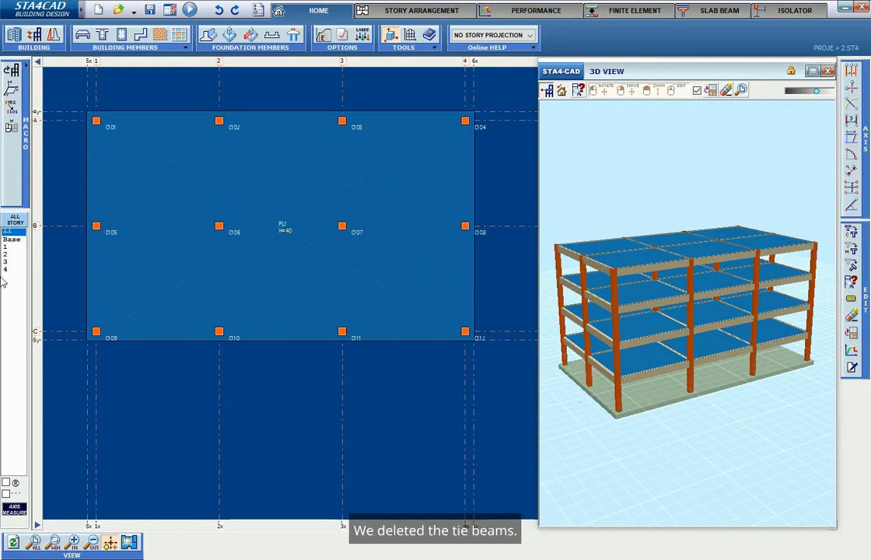
click(11, 239)
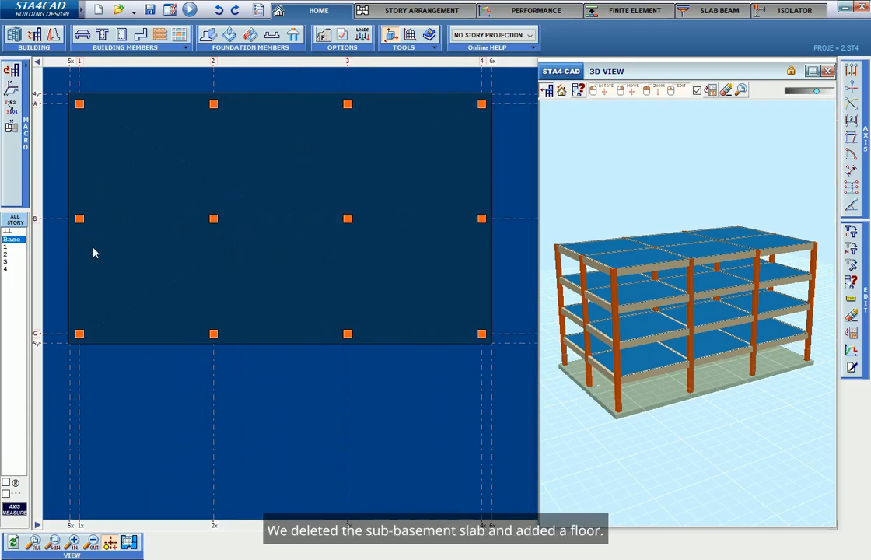
click(14, 254)
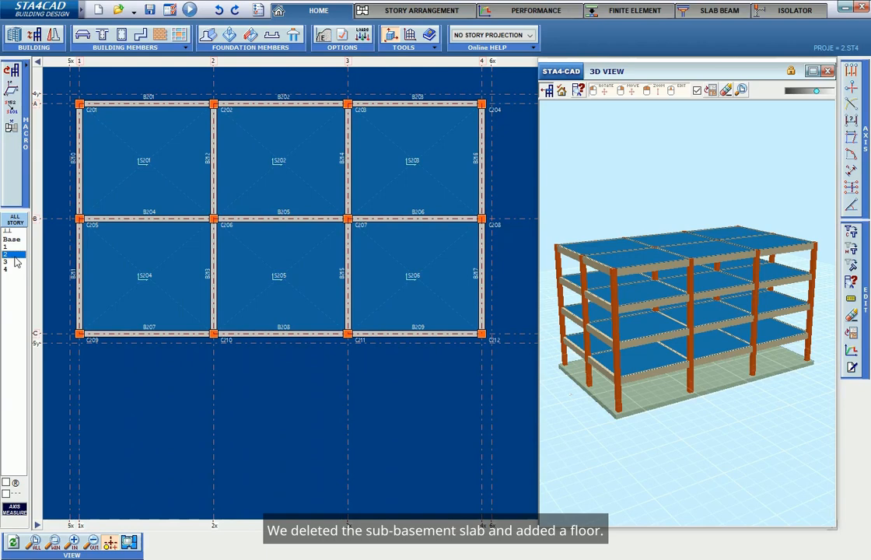
- Delete all six slabs and every interior beam on story 1, keeping the columns and perimeter beams
click(10, 246)
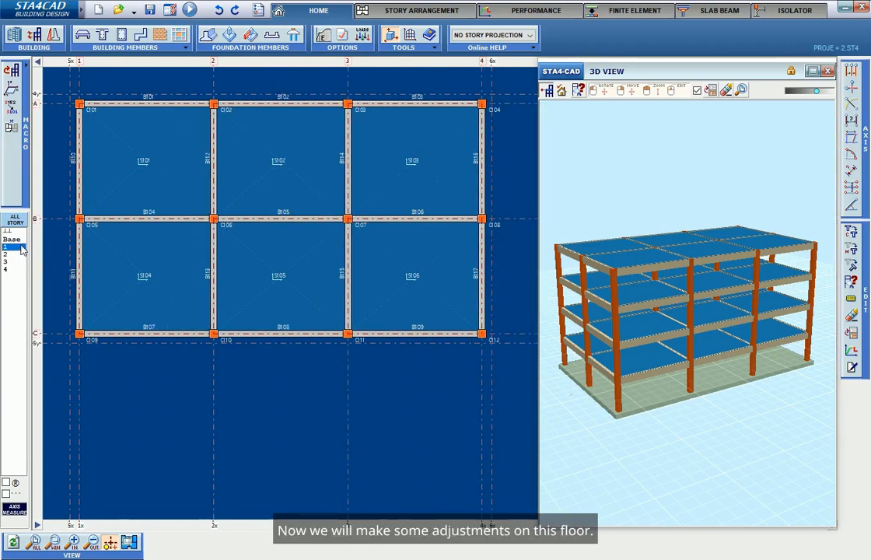
click(389, 11)
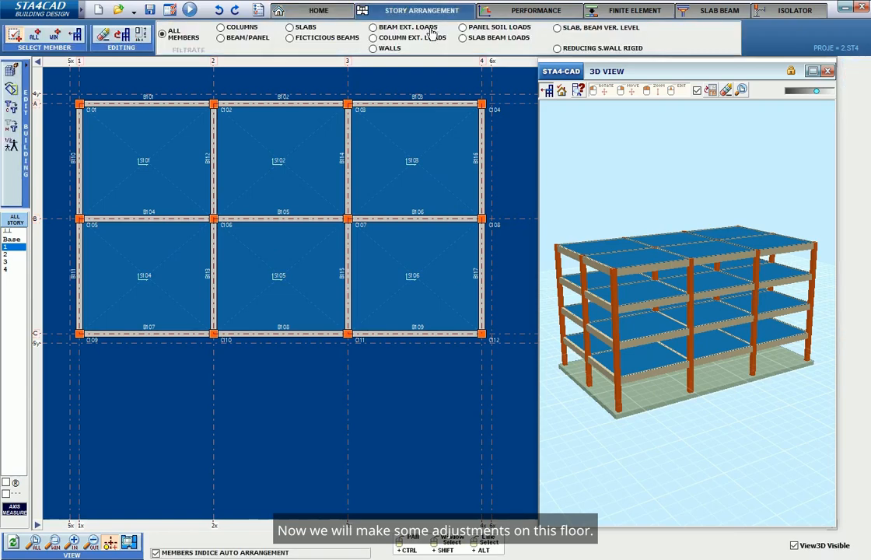
alt+drag(447, 295, 127, 163)
click(146, 252)
click(248, 188)
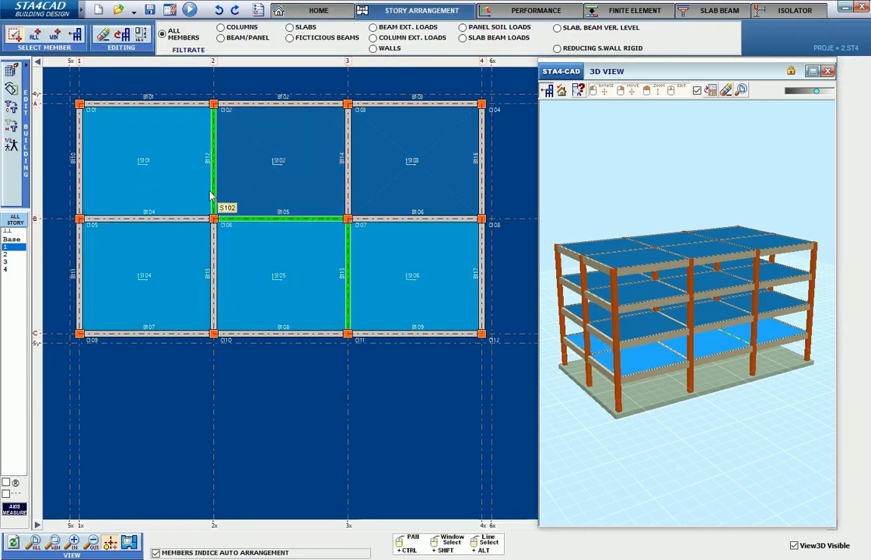
click(241, 184)
click(391, 189)
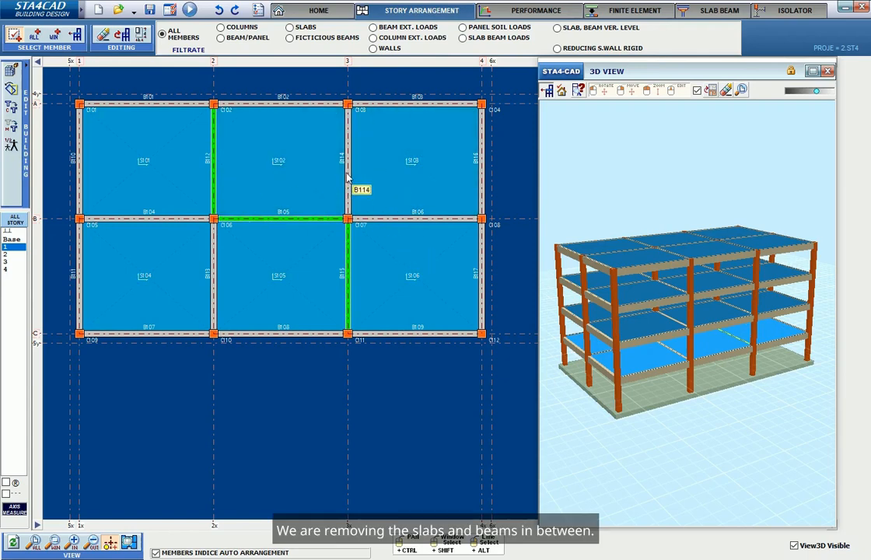
click(348, 185)
click(380, 219)
click(187, 219)
click(215, 255)
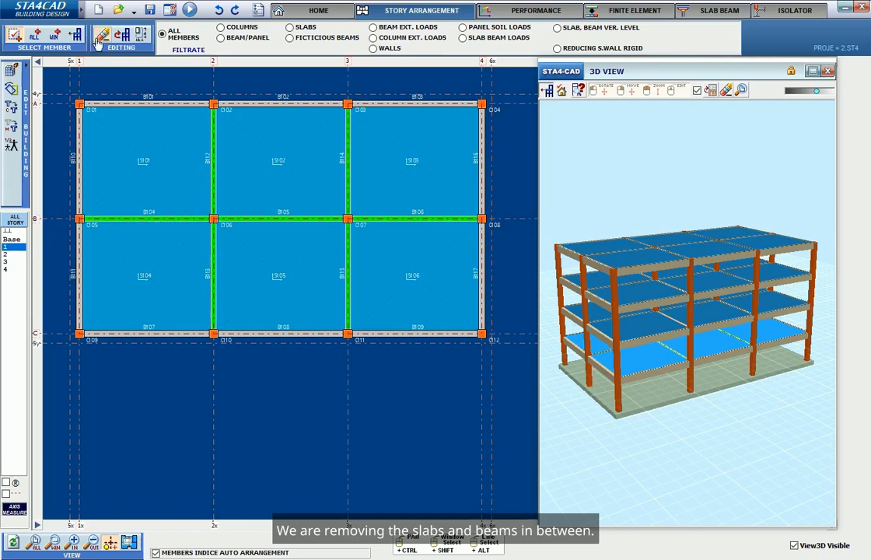
click(102, 37)
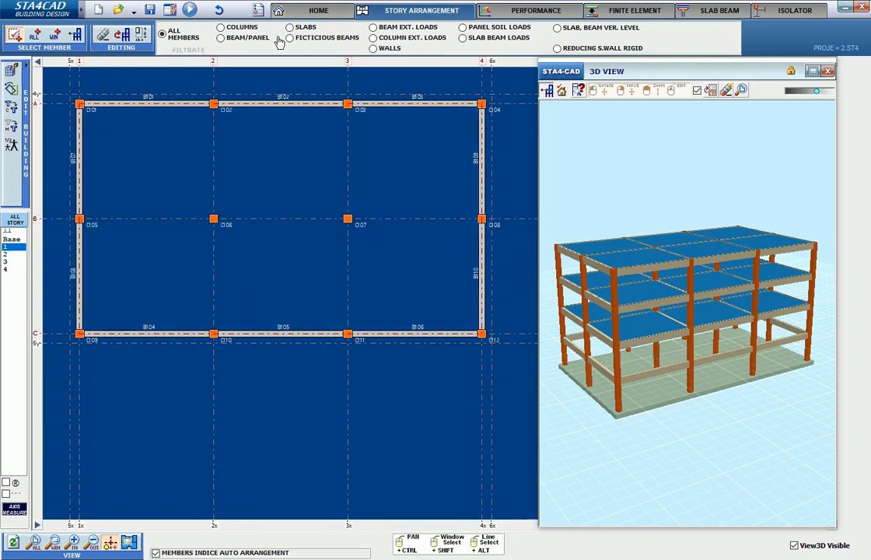
- Convert all the perimeter beams on story 1 into panels with a depth D of 300 cm
click(222, 38)
drag(496, 354, 43, 73)
click(123, 35)
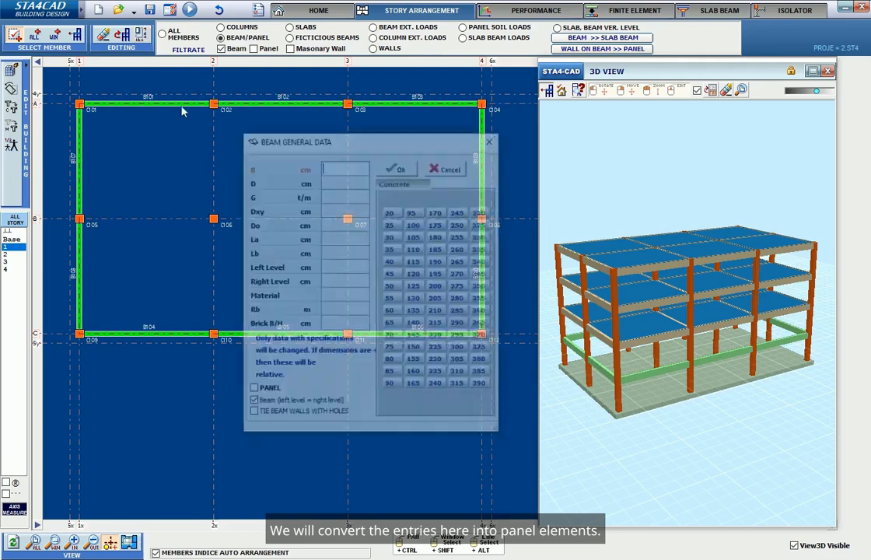
click(267, 391)
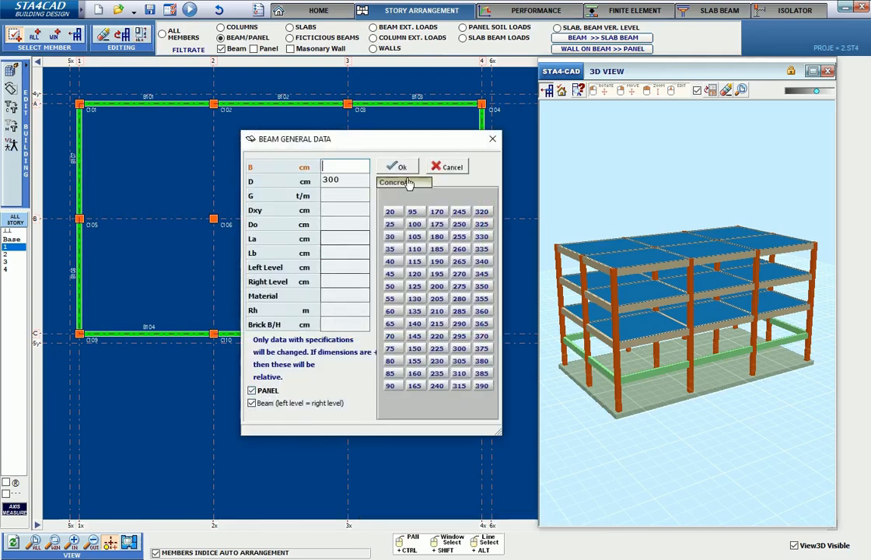
click(398, 167)
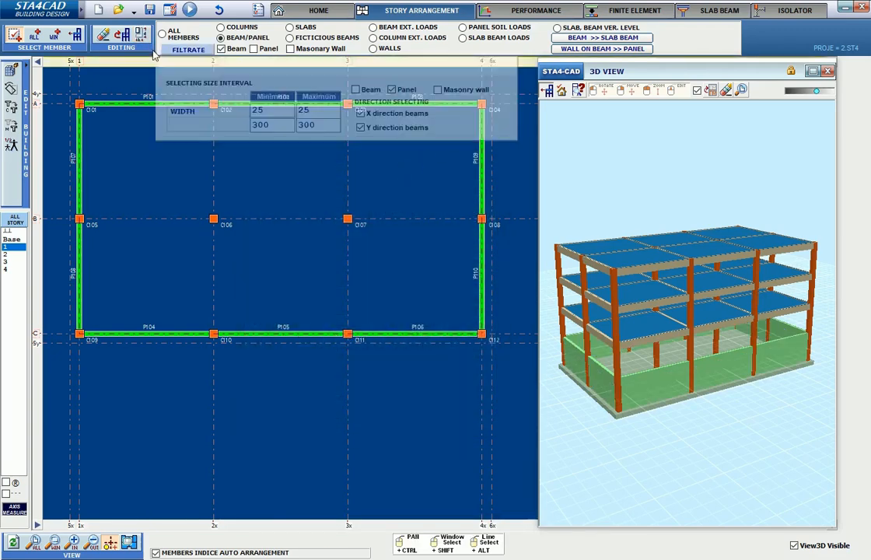
- In the story data, set the story 1 elevation to 1.5 m and the story 2 height to 3 m
click(319, 11)
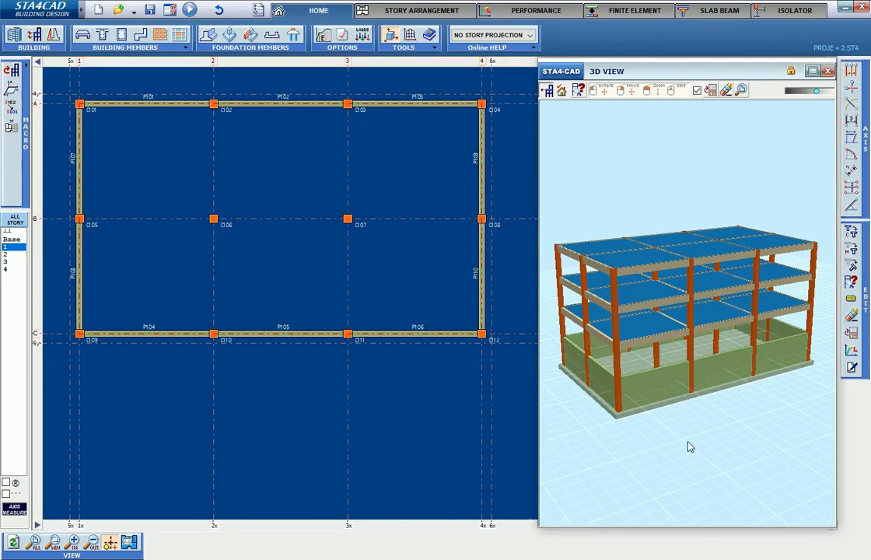
drag(686, 447, 691, 434)
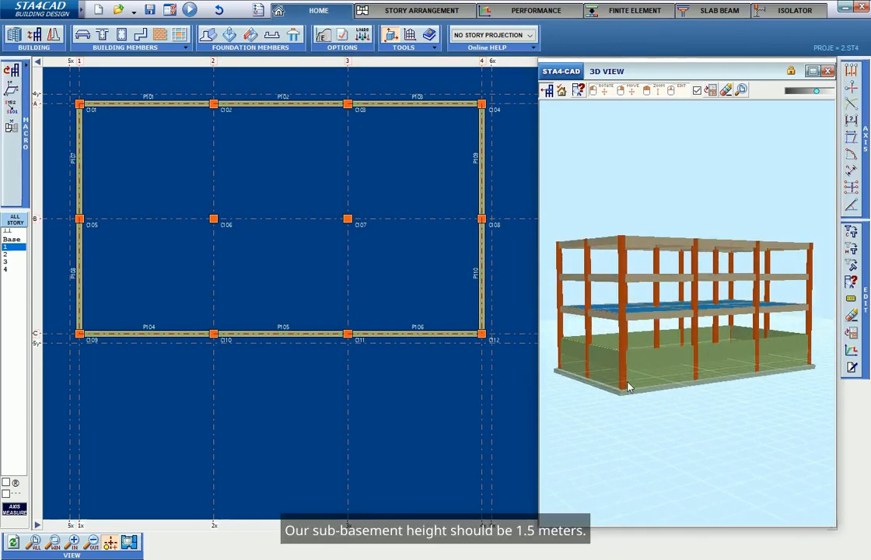
click(35, 36)
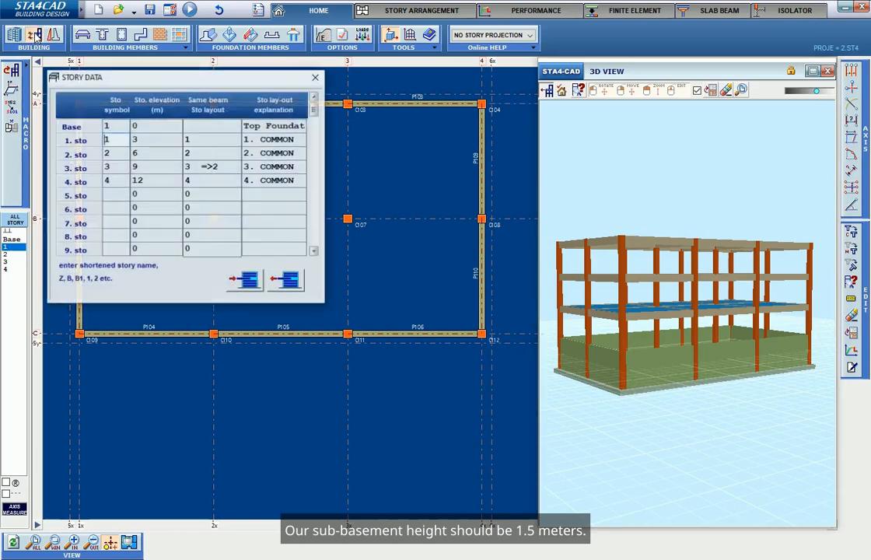
click(151, 140)
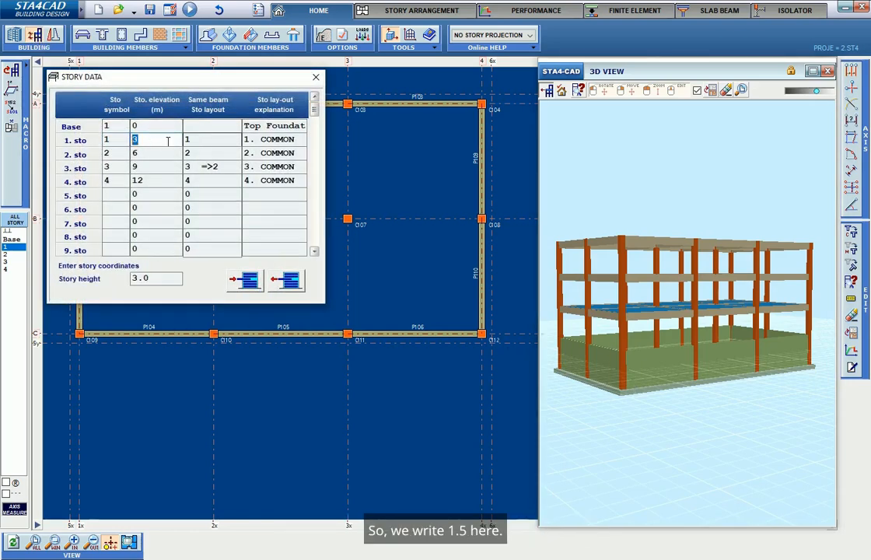
text(1,5)
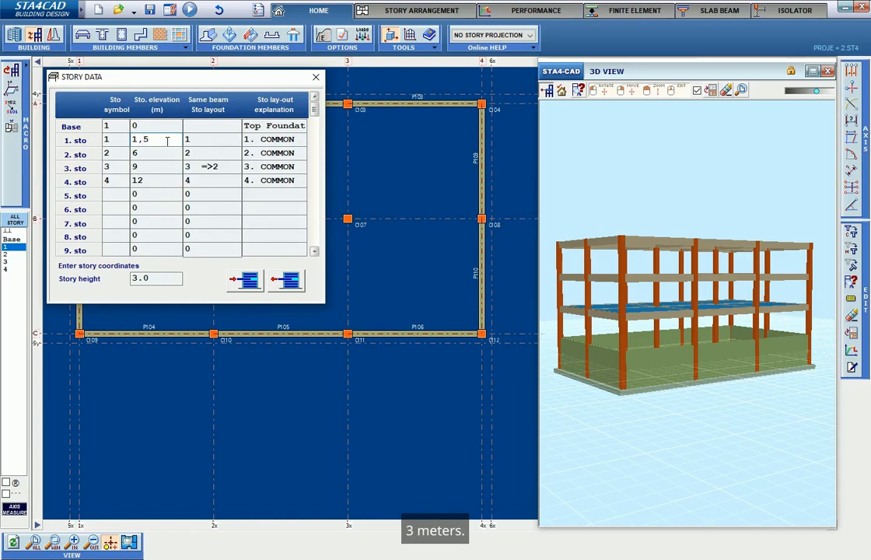
click(167, 153)
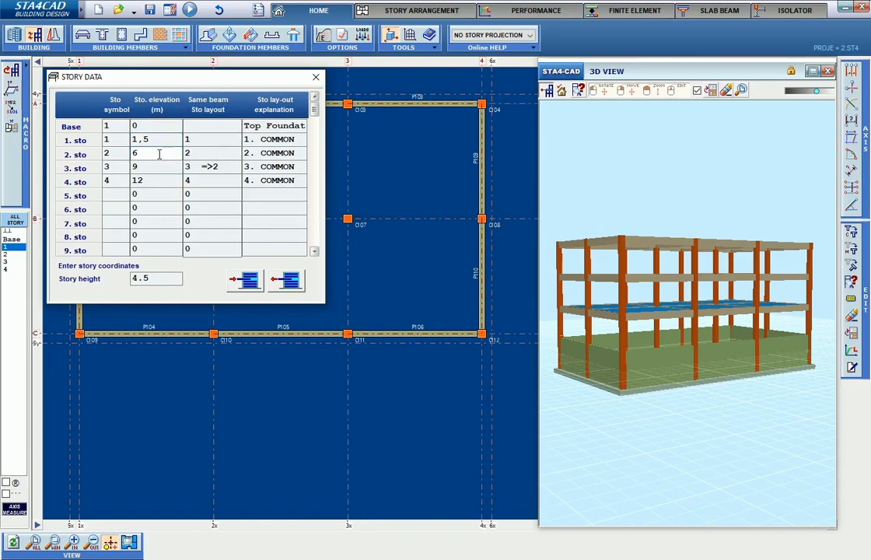
drag(156, 279, 102, 280)
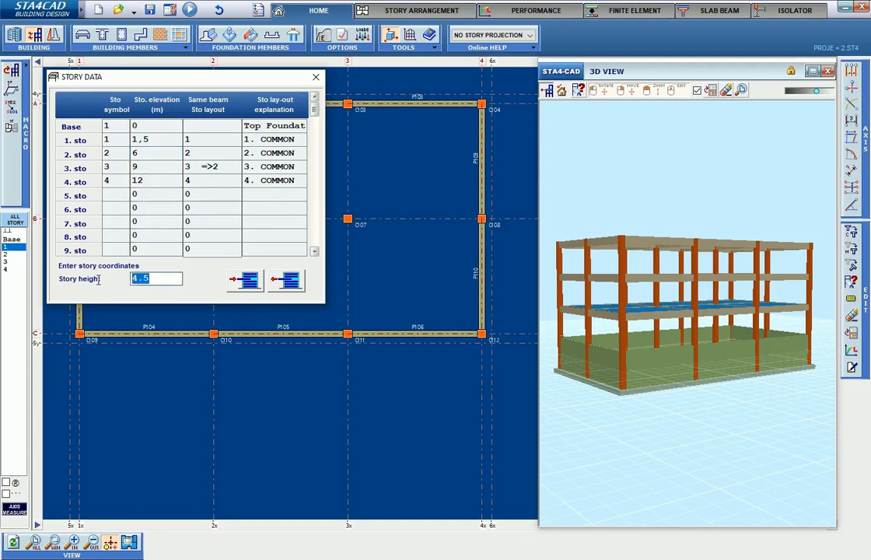
text(3)
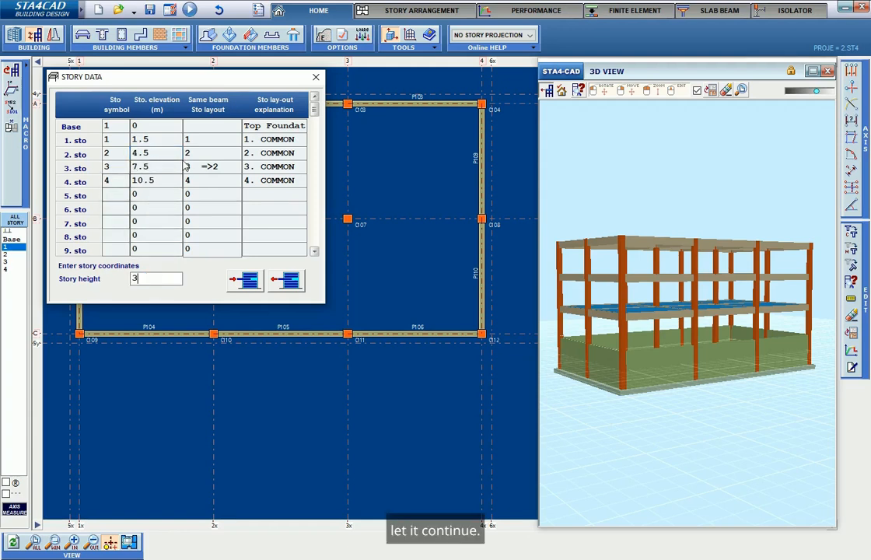
click(317, 81)
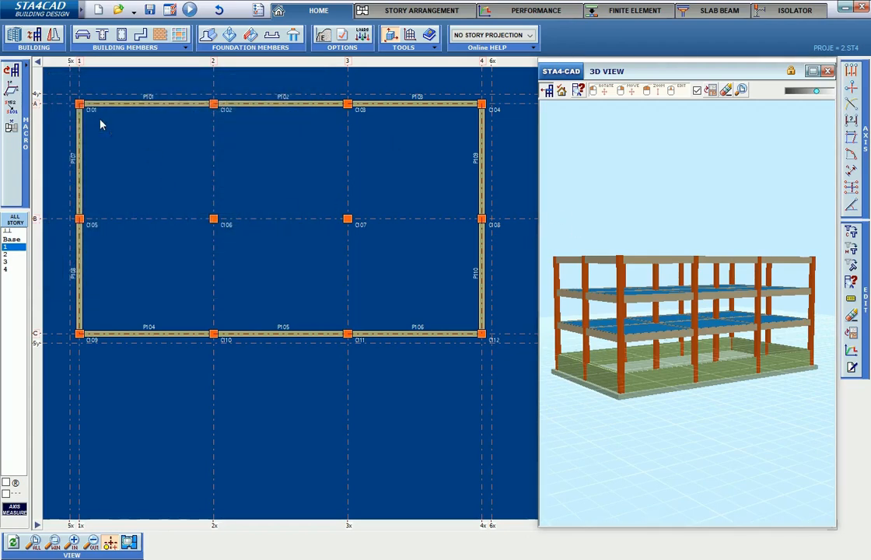
- Define a 12 cm unreinforced concrete slab for story 1 with the square cement floor load, G 0.512 and Q 0.3 t/m²
click(10, 248)
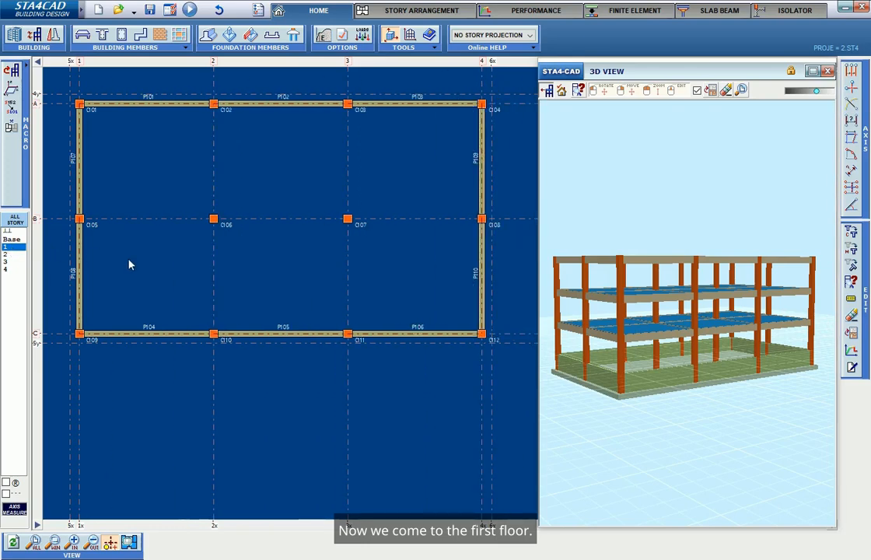
click(82, 36)
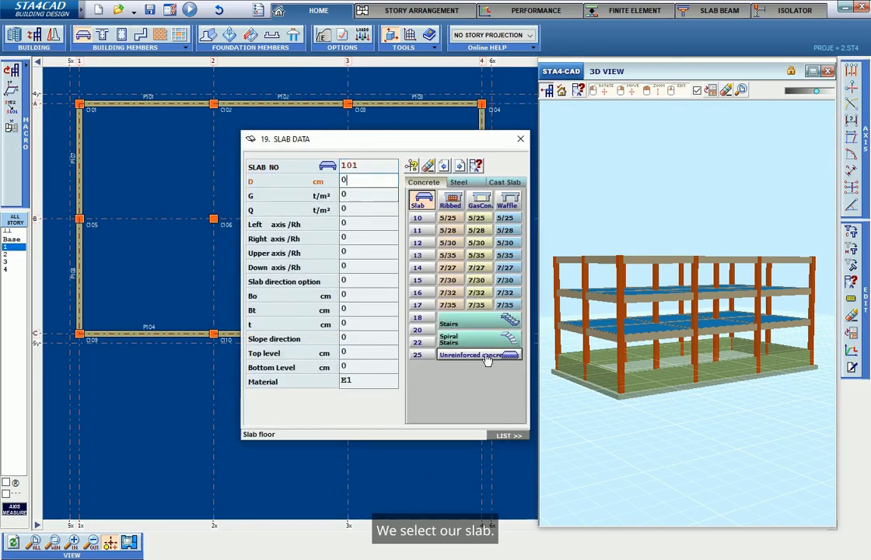
click(418, 244)
key(shift+Tab)
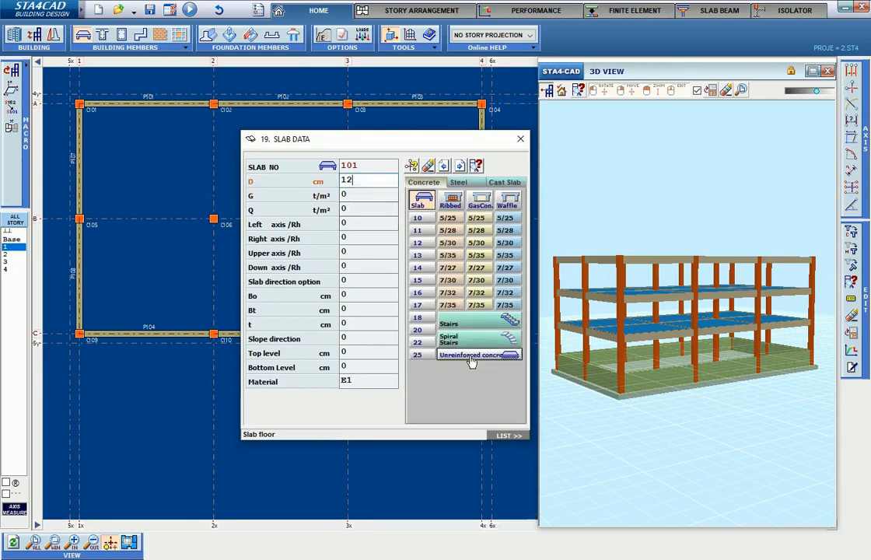
key(Return)
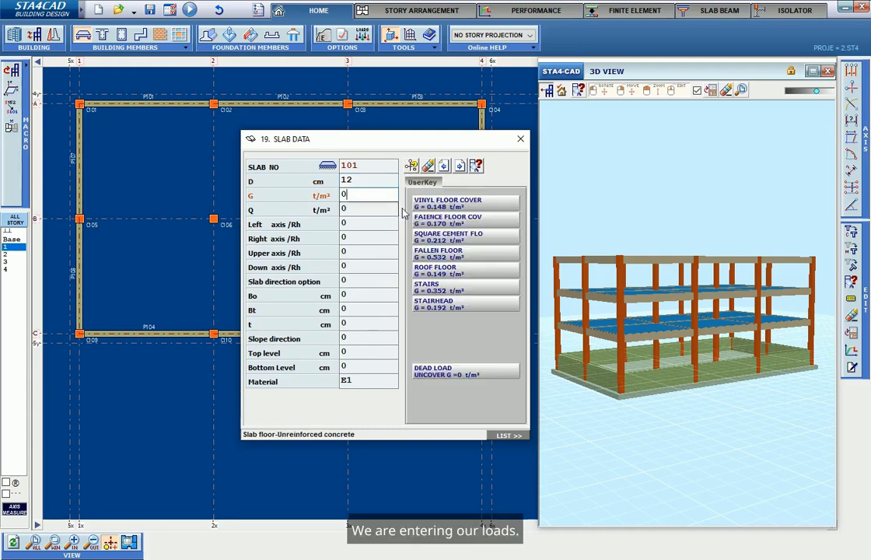
click(446, 238)
click(446, 241)
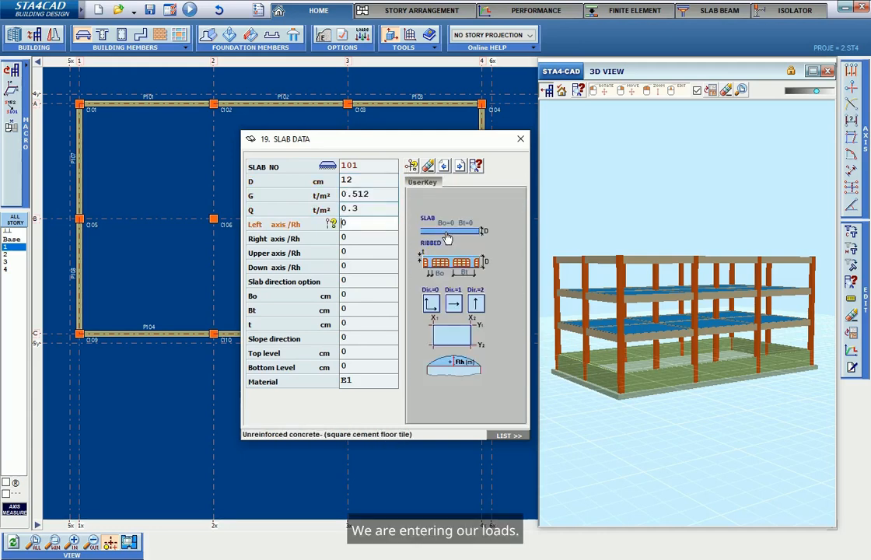
- Place the slab over the whole story 1 plan, from axes 1x/1y to 4x/3y
click(411, 167)
click(80, 105)
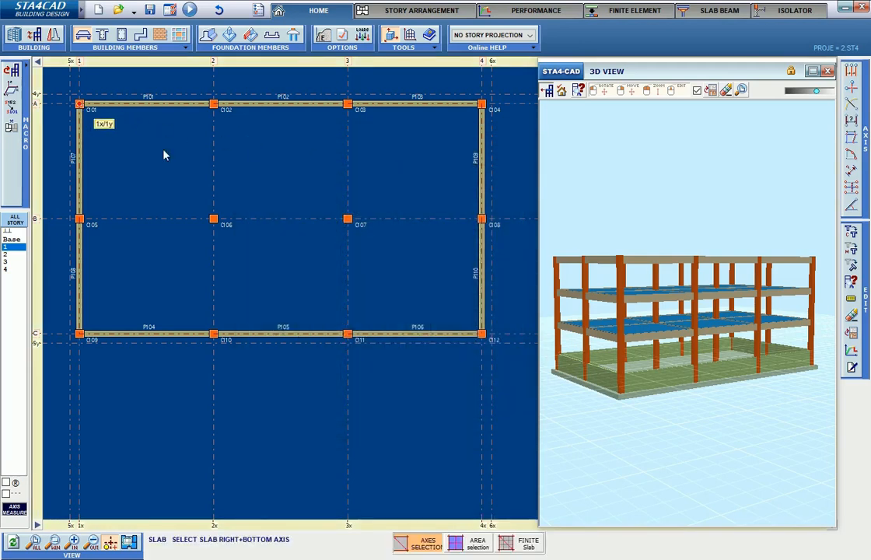
click(481, 335)
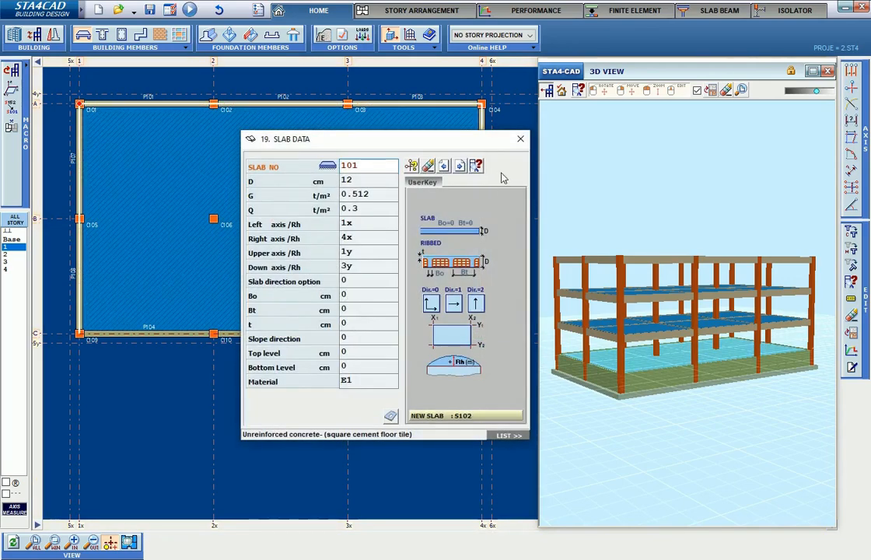
click(521, 138)
- Inspect the finished sub-basement in 3D, both as part of the whole building and as an isolated story
drag(608, 410, 645, 376)
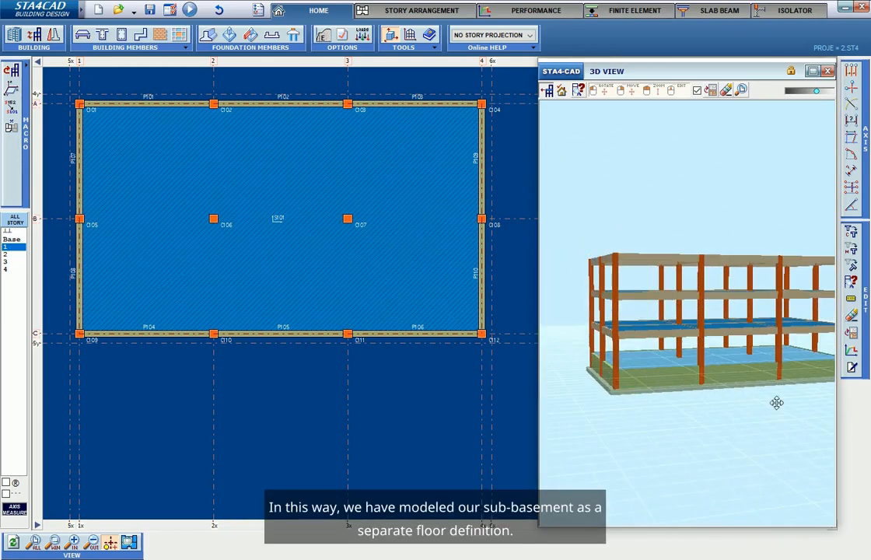
drag(776, 402, 728, 414)
drag(589, 414, 684, 440)
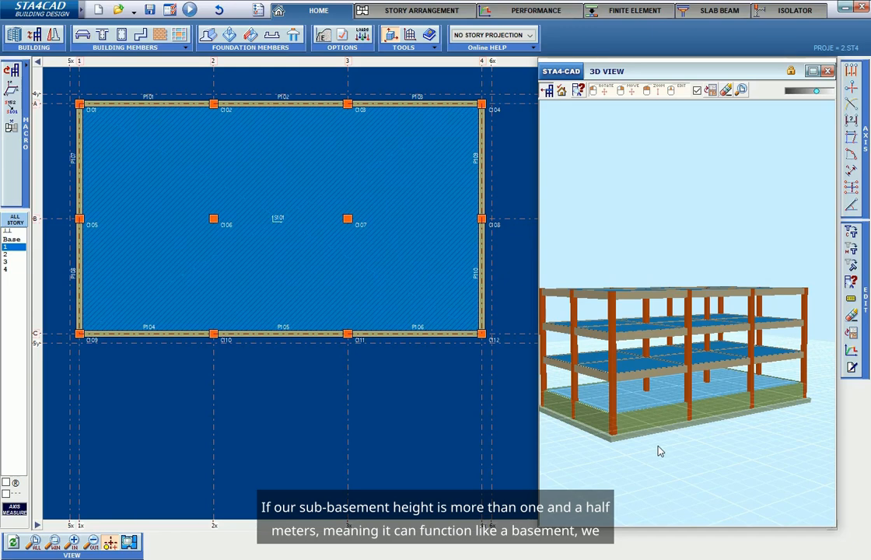
click(548, 90)
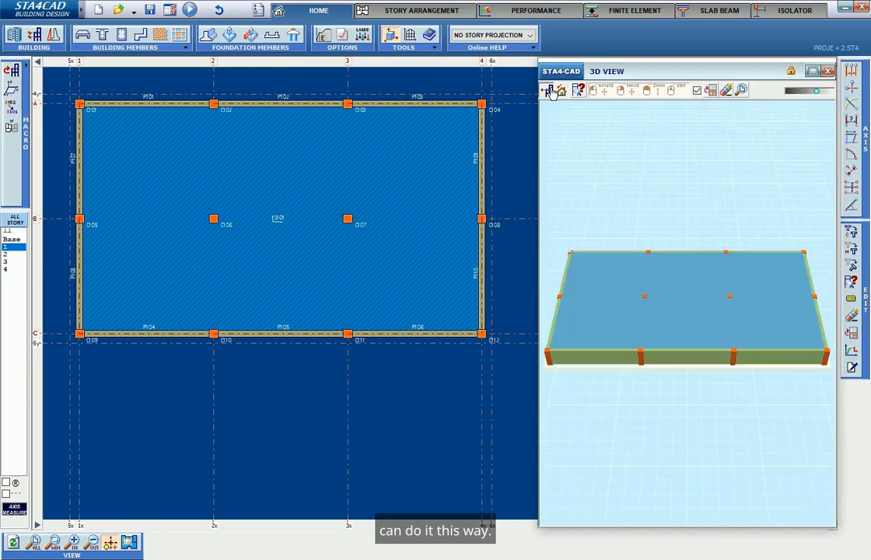
click(549, 90)
drag(655, 439, 713, 393)
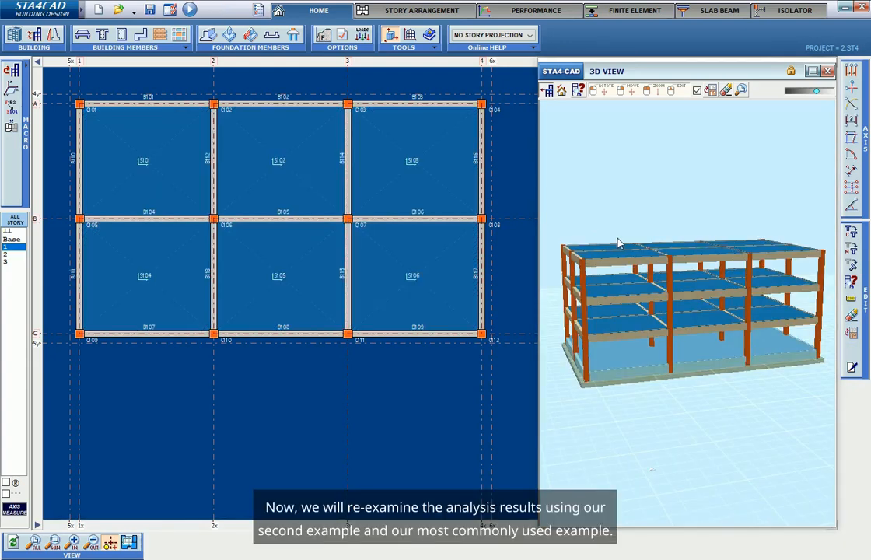
- In the three-story model's general building data, look up the local acceleration values for the spectral acceleration coefficients
drag(656, 214, 645, 328)
drag(787, 366, 782, 421)
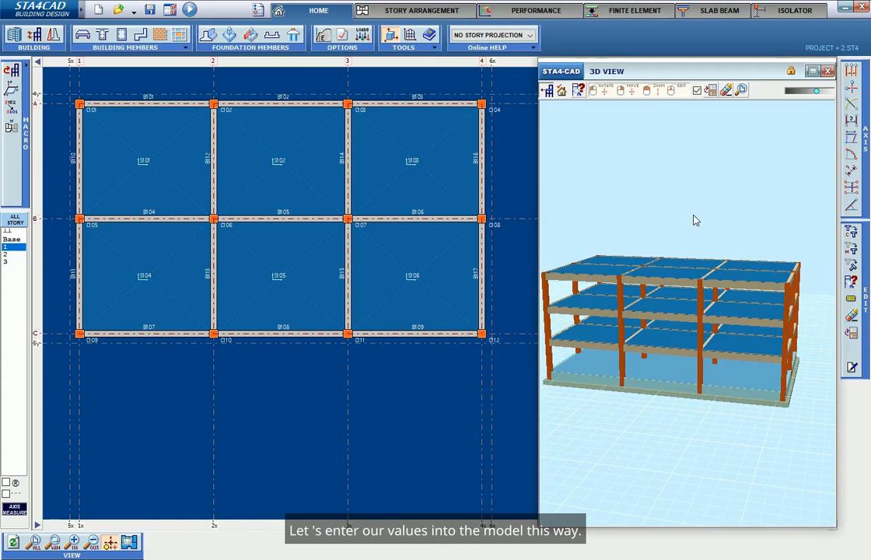
key(ctrl+n)
click(443, 194)
click(541, 215)
click(646, 170)
click(659, 140)
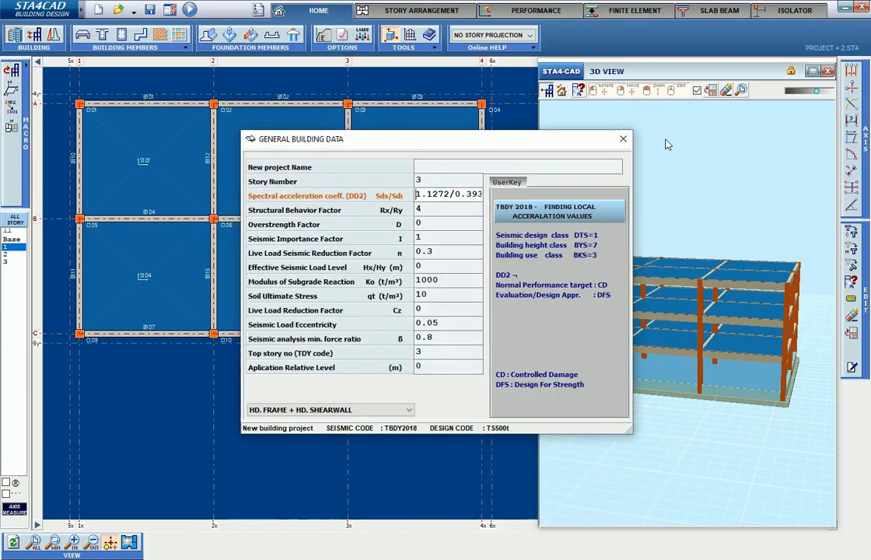
- Select the complete high-ductility frame structure with R = 8 and set the modulus of subgrade reaction to 3000 t/m³
click(458, 210)
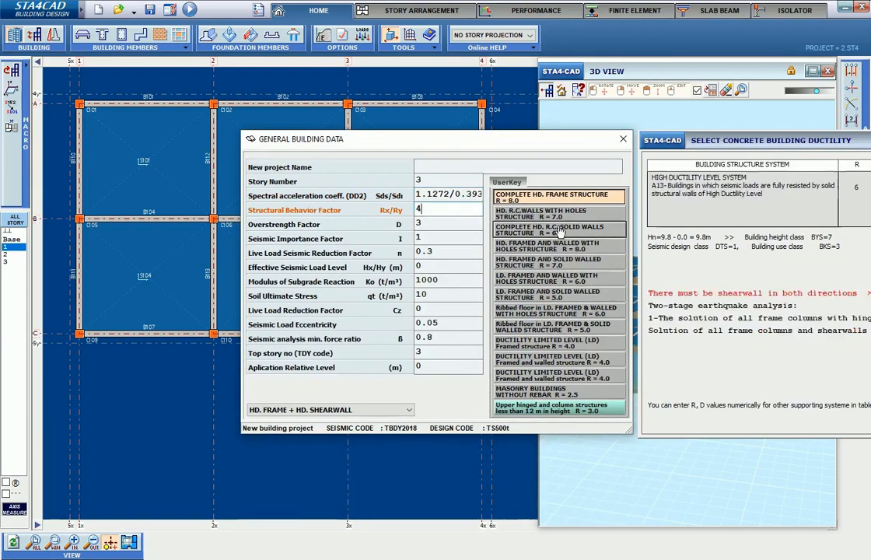
click(552, 200)
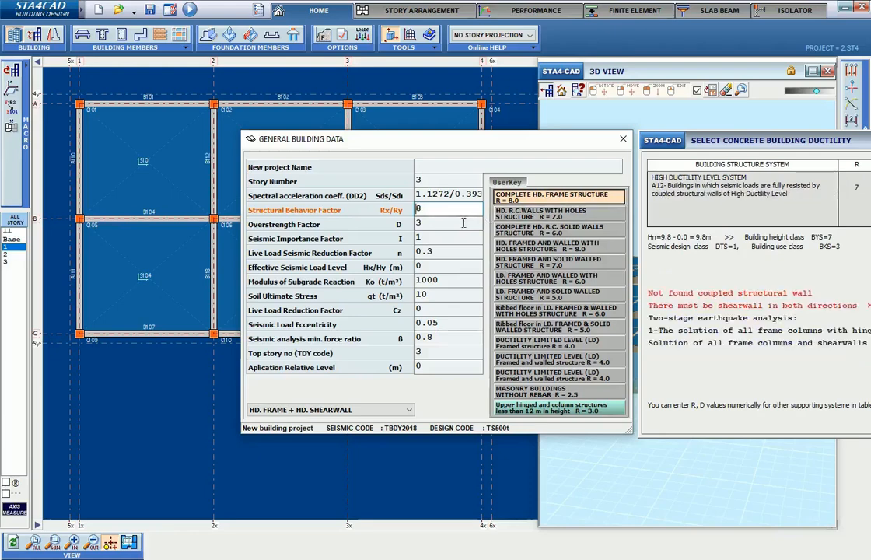
click(443, 280)
click(565, 262)
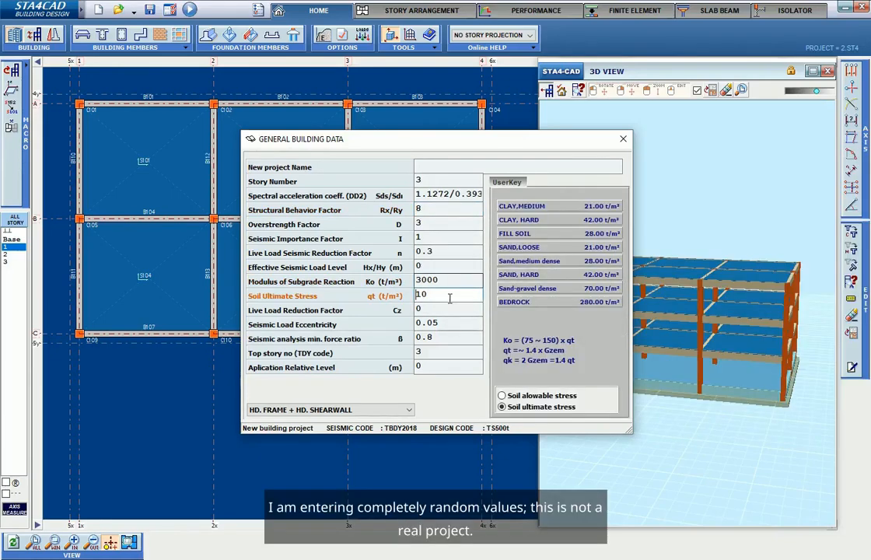
- Set the soil ultimate stress to 28 t/m², the live load reduction factor to 1 and the seismic minimum force ratio to 0.9
click(565, 262)
click(520, 287)
click(429, 339)
click(579, 230)
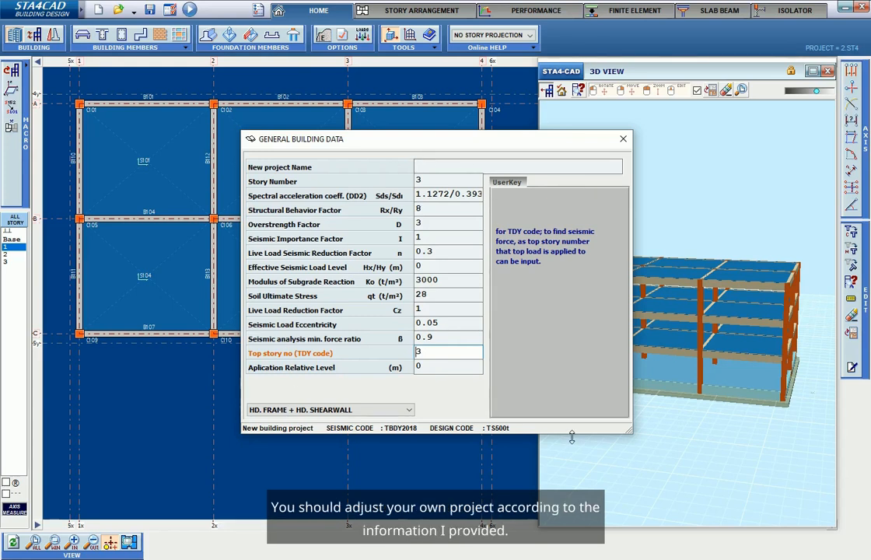
click(622, 138)
- Save the project, run the building analysis and open its results
click(150, 9)
click(184, 33)
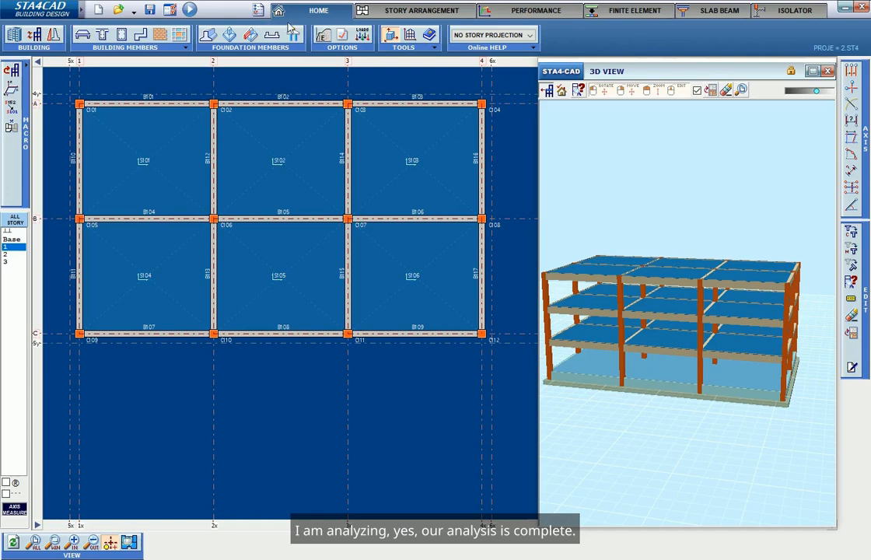
click(189, 9)
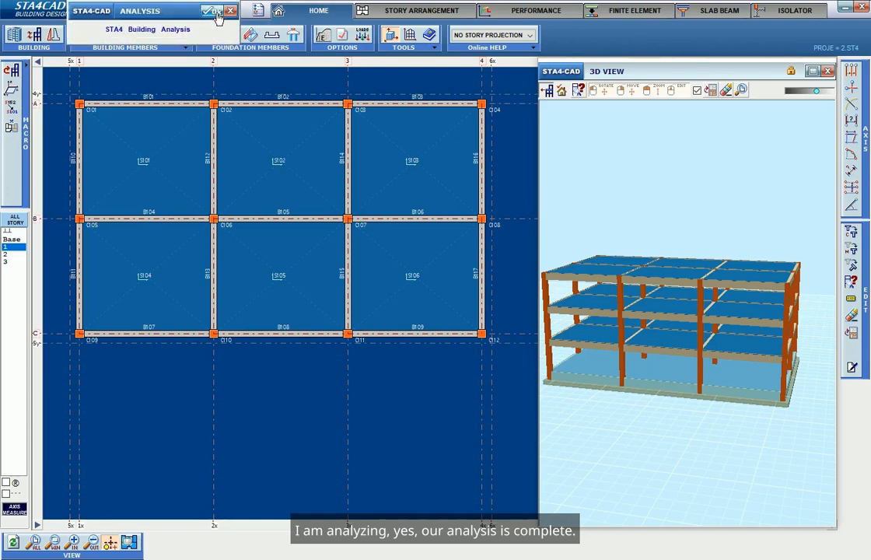
click(215, 12)
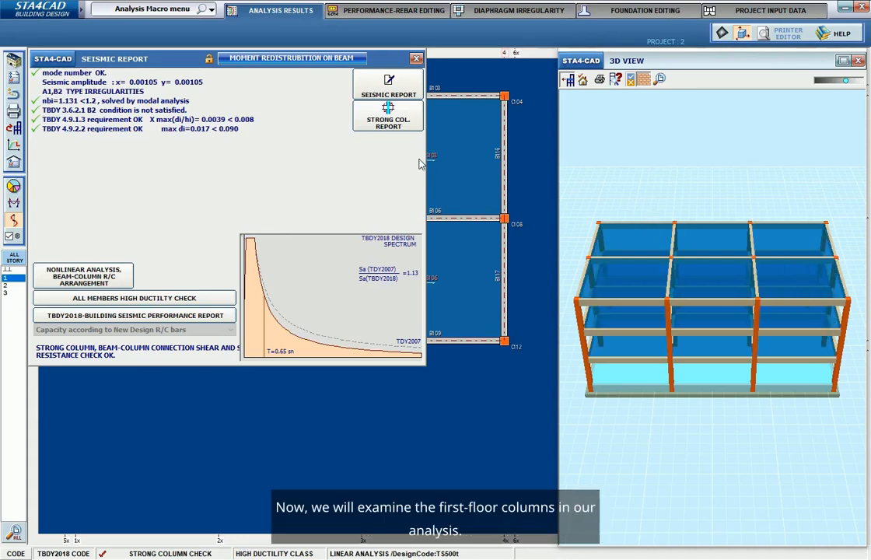
- Check the height Hk in column C105's design results and the length Ln in its shear design check
click(417, 59)
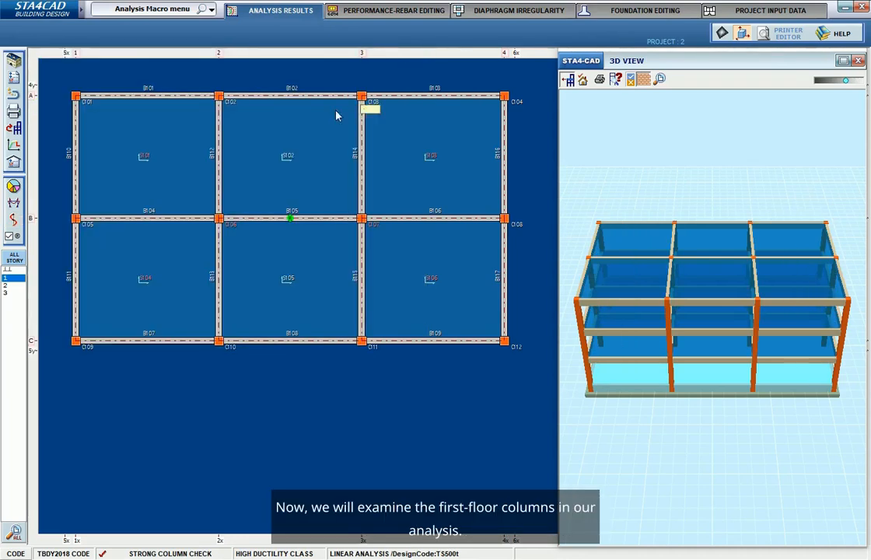
click(77, 221)
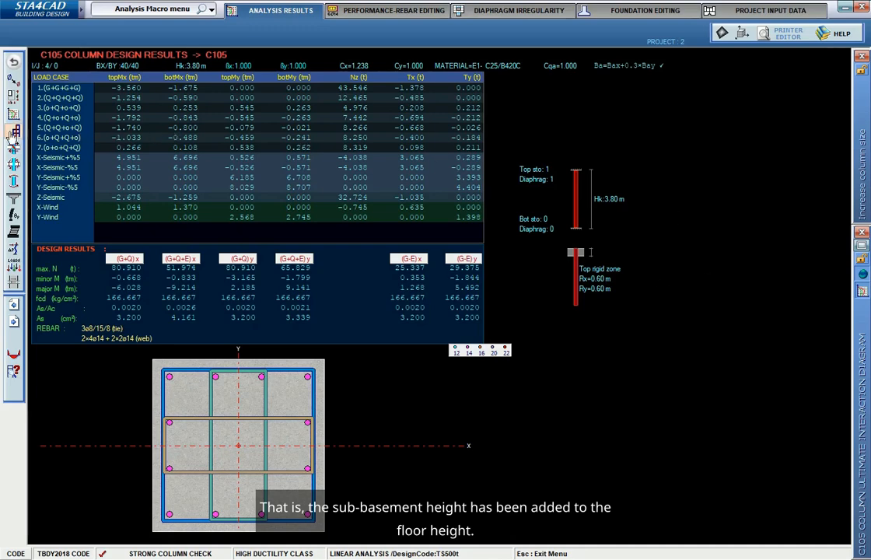
click(14, 162)
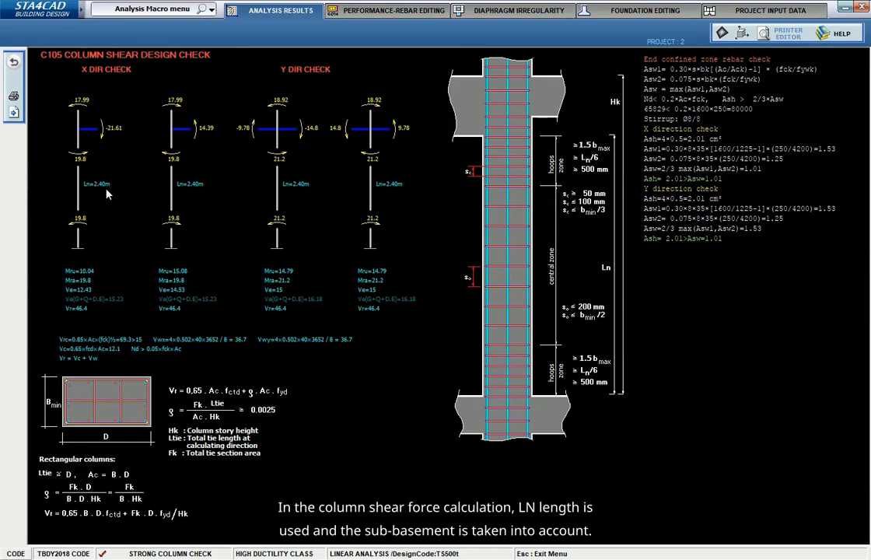
- Leave the column shear check and analysis results and open the story lay-out drawing
click(14, 63)
click(14, 62)
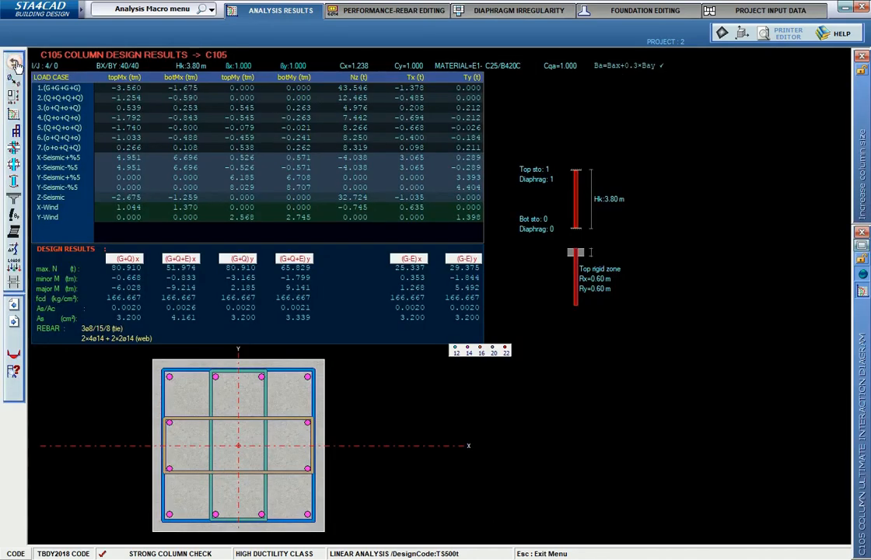
click(860, 7)
click(415, 118)
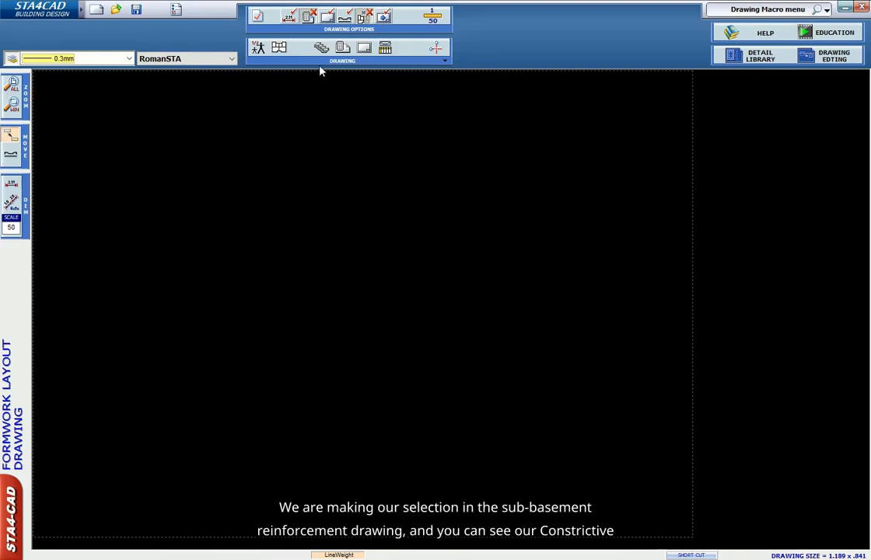
- Draw the basement story lay-out plan at scale 50 and examine the mesh reinforcement labels around slab S101
click(257, 47)
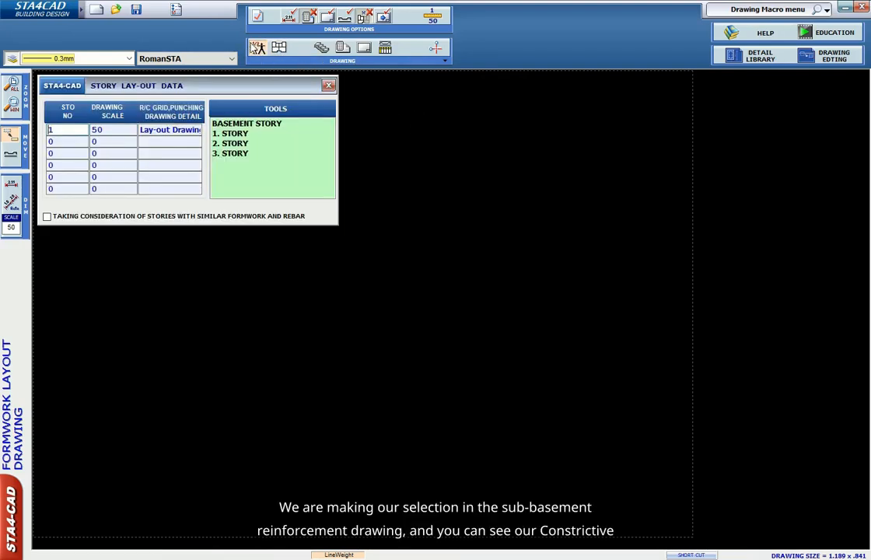
click(229, 124)
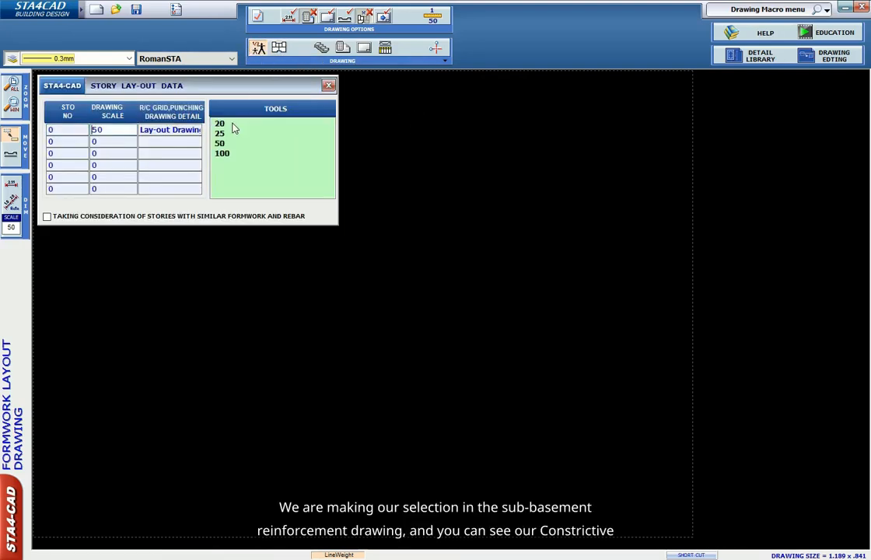
click(328, 84)
click(278, 47)
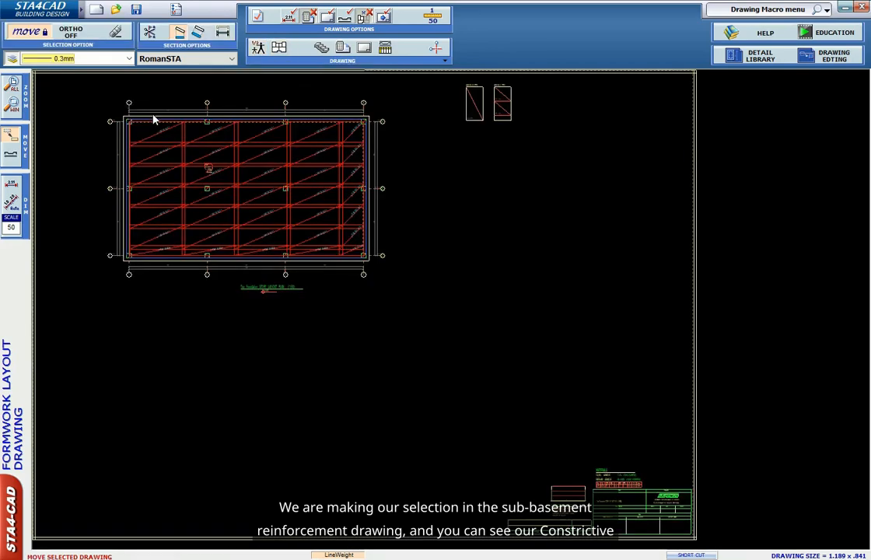
scroll(154, 116, up, 3)
scroll(239, 166, up, 2)
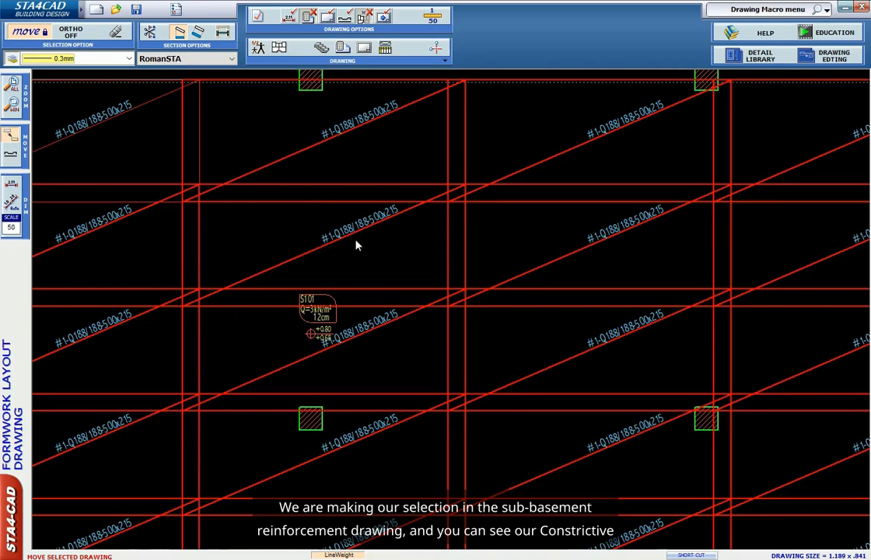
scroll(362, 336, up, 1)
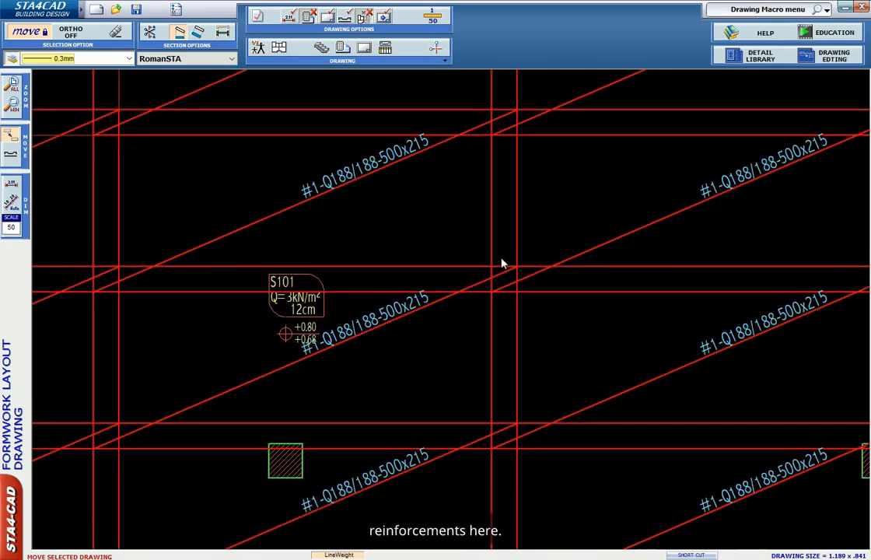
scroll(412, 234, down, 3)
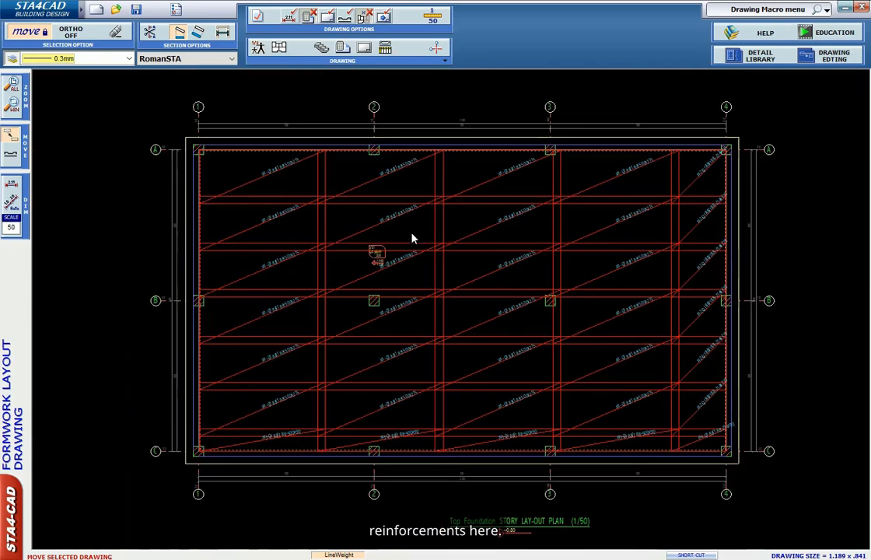
- Set the mesh reinforcement type to Q221/188 in the drawing options and redraw the basement story plan
click(257, 17)
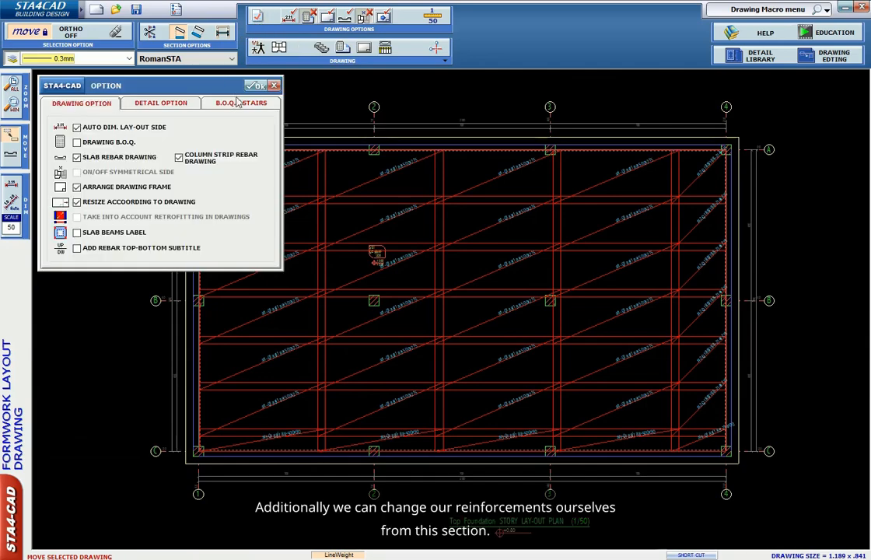
click(235, 99)
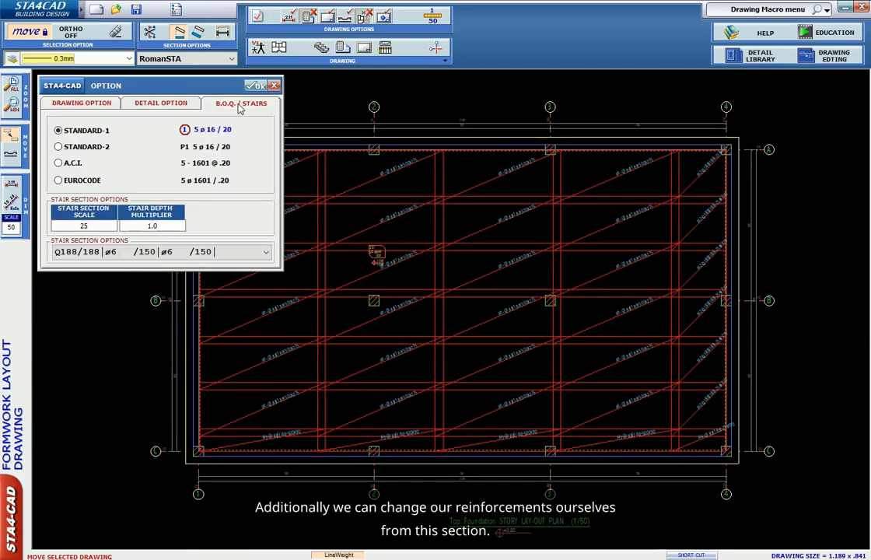
click(99, 259)
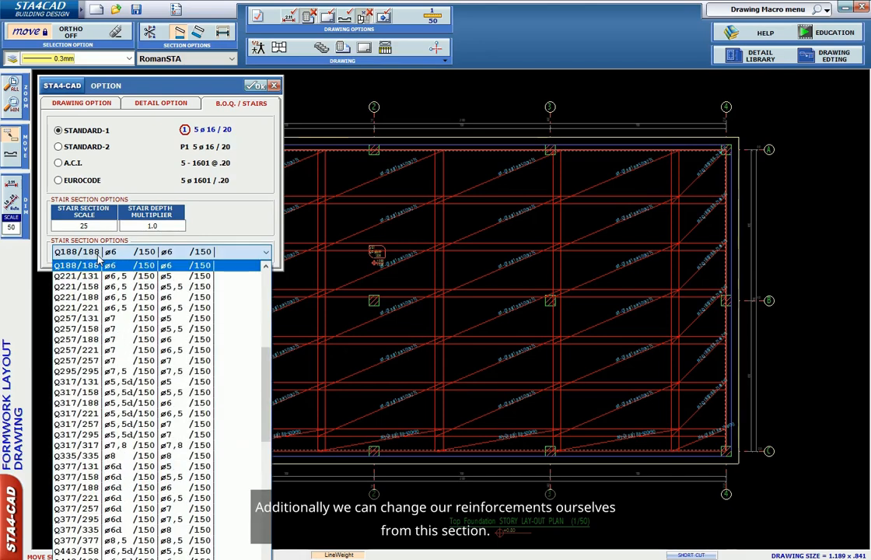
click(88, 301)
click(254, 85)
click(279, 48)
scroll(300, 133, up, 5)
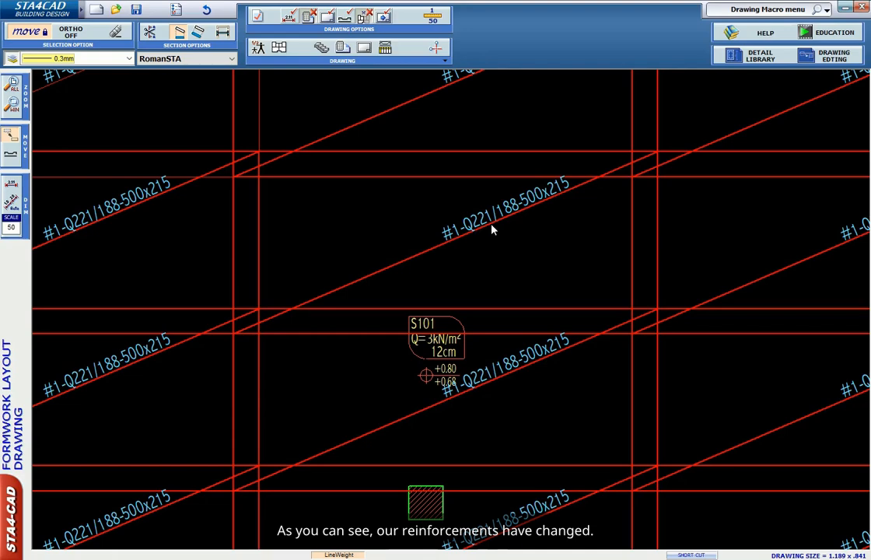
scroll(492, 228, down, 5)
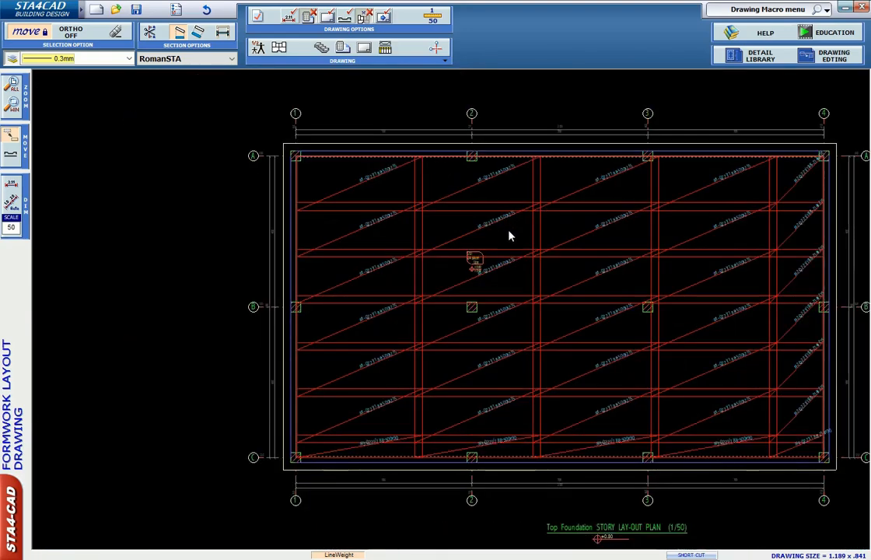
middle_drag(457, 245, 372, 253)
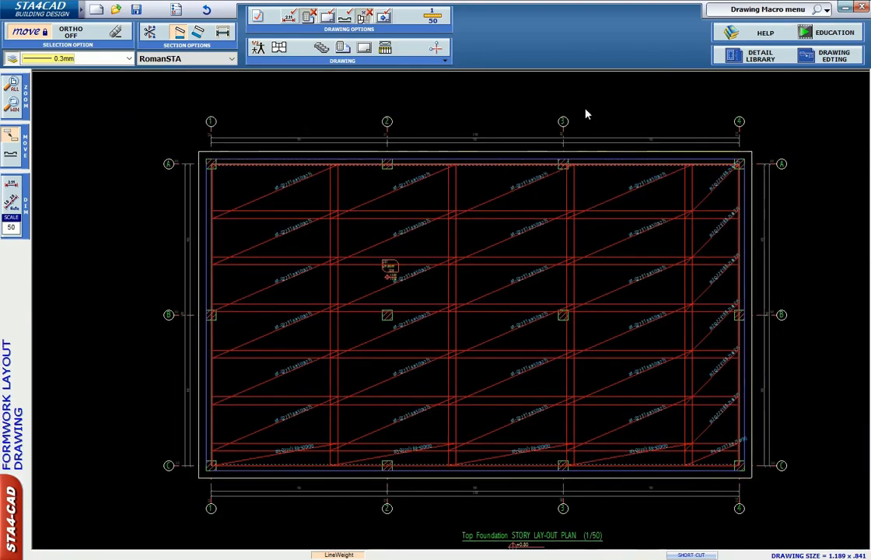
- Close the story lay-out drawing and open the column lay-out drawing
click(735, 10)
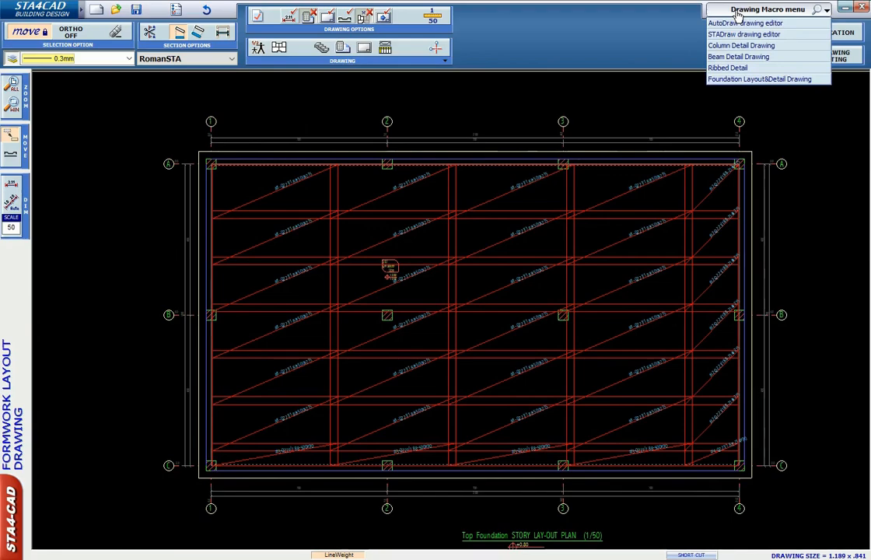
click(860, 8)
click(859, 11)
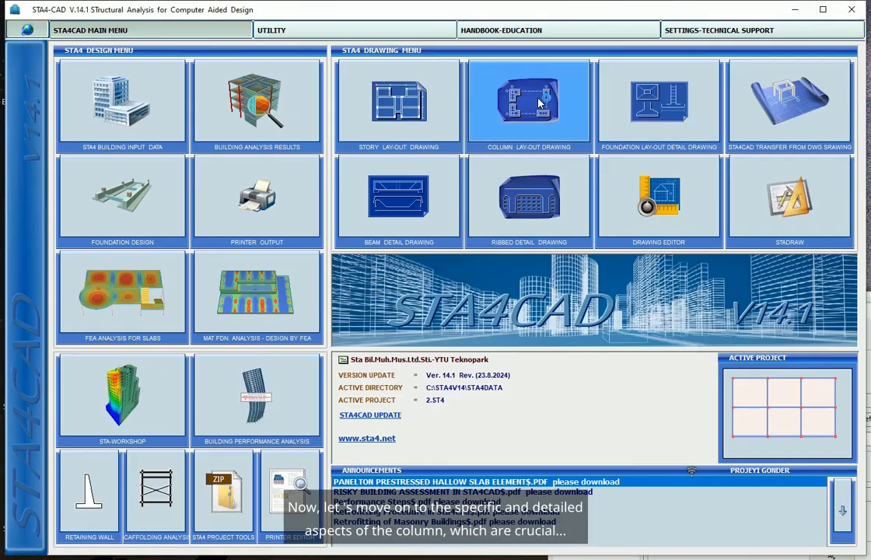
click(477, 87)
- Turn off considering the ground floor level on column rebar lap splice in the detail options
click(254, 17)
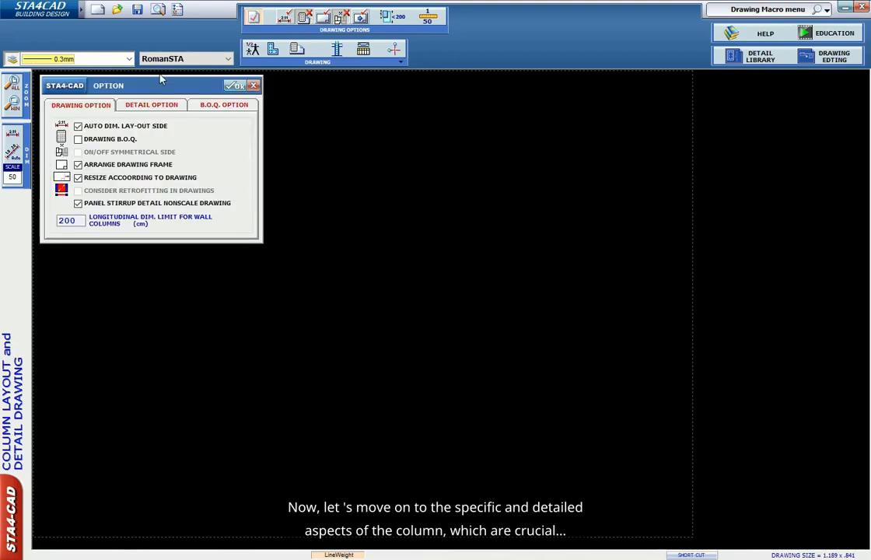
click(138, 107)
click(143, 158)
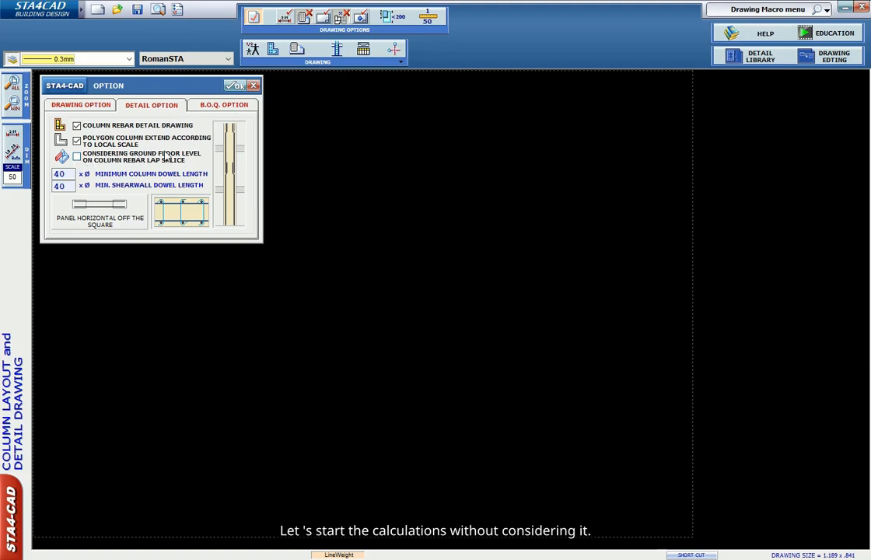
click(235, 86)
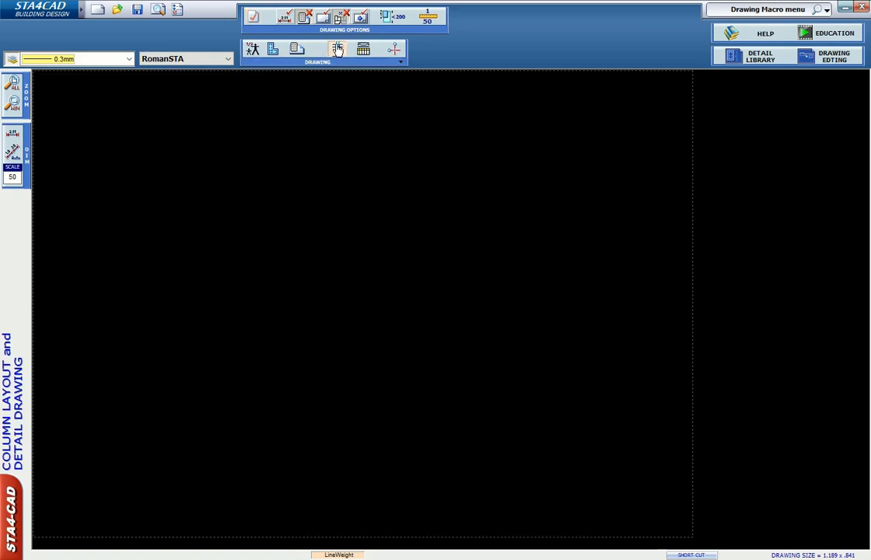
- Draw the separated column section details for story 1 only and examine the lap splice above the foundation
click(337, 49)
click(77, 144)
click(367, 150)
click(366, 142)
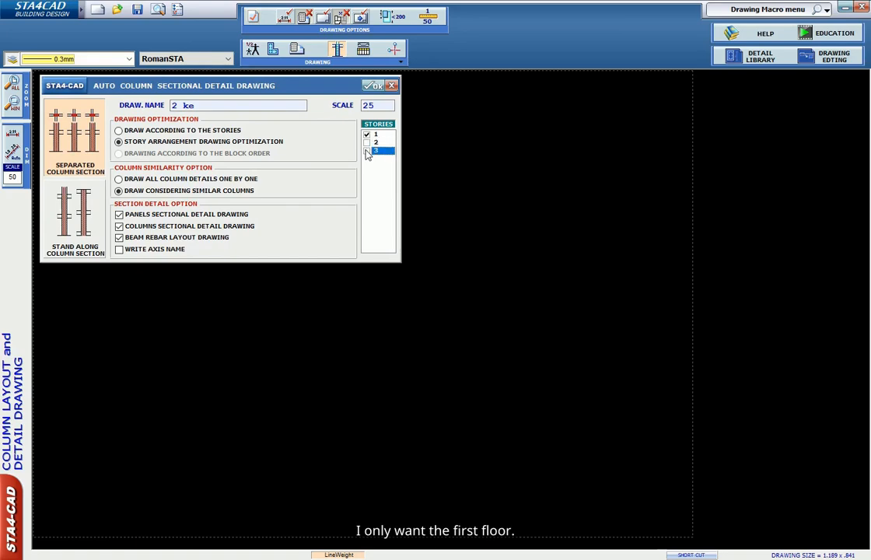
click(373, 86)
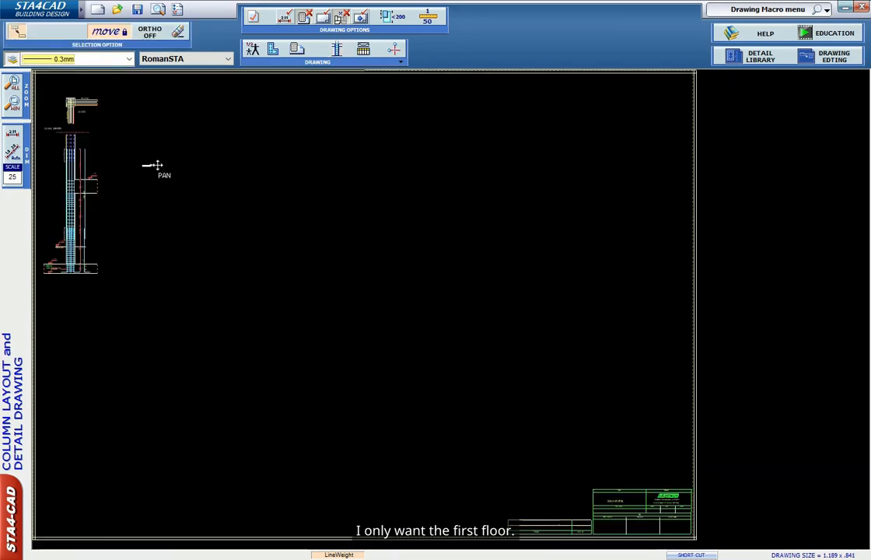
scroll(253, 241, up, 4)
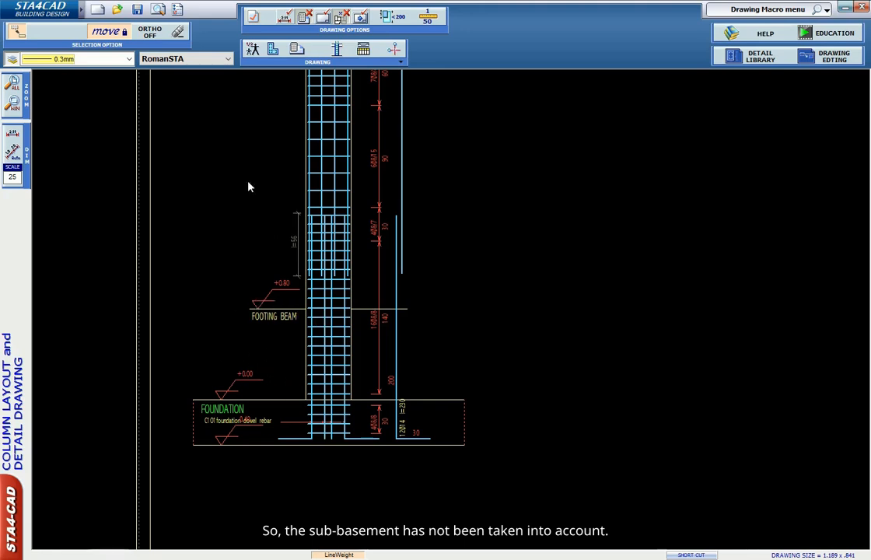
- Turn on considering the ground floor level on column rebar lap splice in the detail options
click(253, 17)
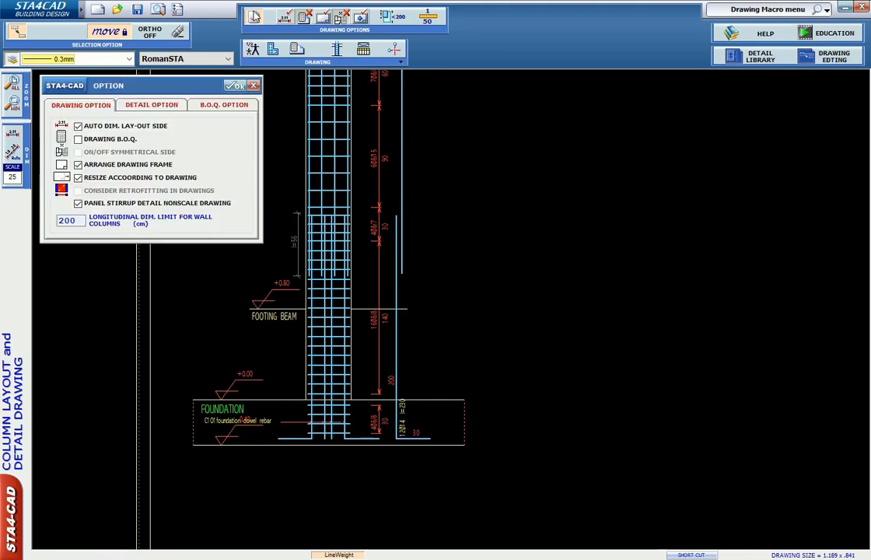
click(191, 104)
click(155, 104)
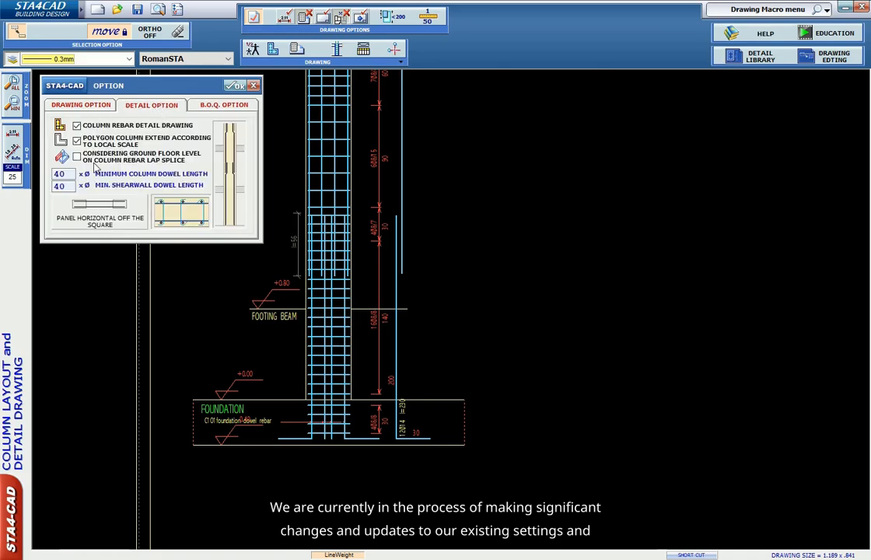
click(230, 87)
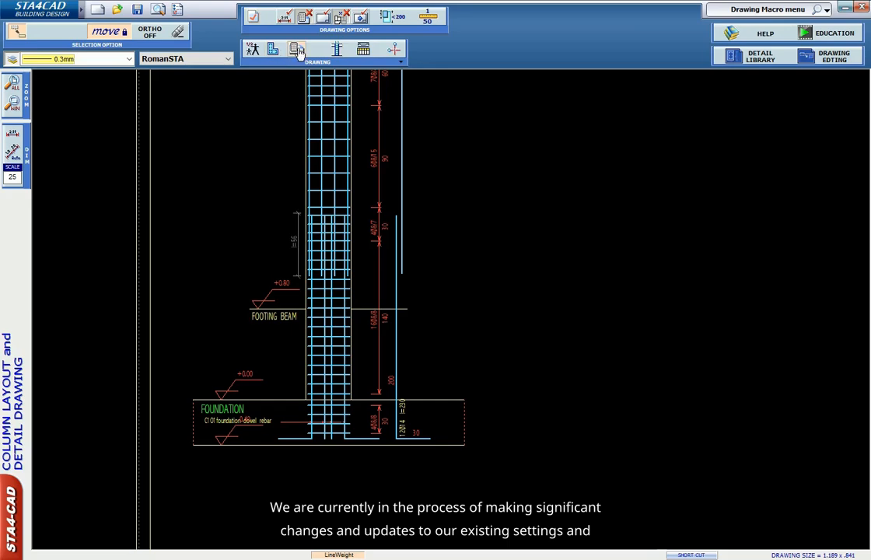
- Redraw the column section details and check the rebar lap splice position above the footing beam
click(336, 49)
click(371, 87)
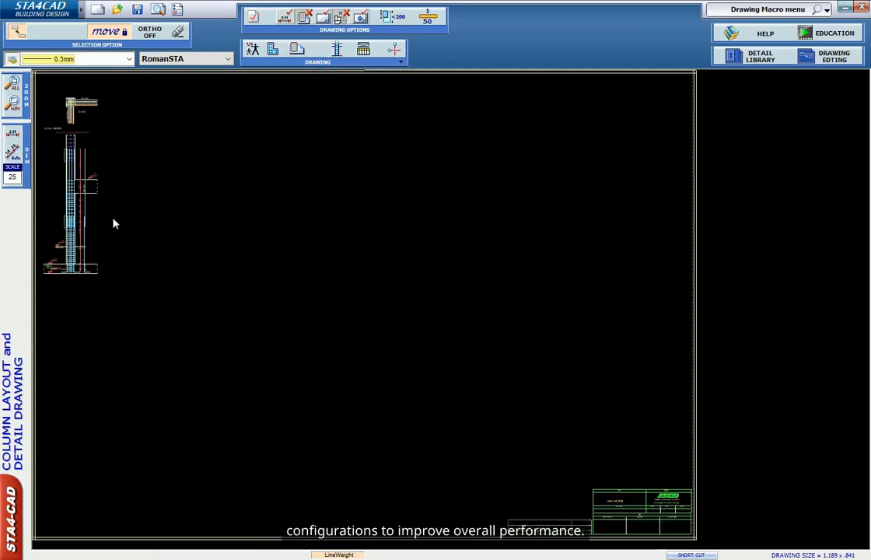
scroll(67, 227, up, 6)
middle_drag(74, 224, 303, 263)
scroll(303, 263, up, 2)
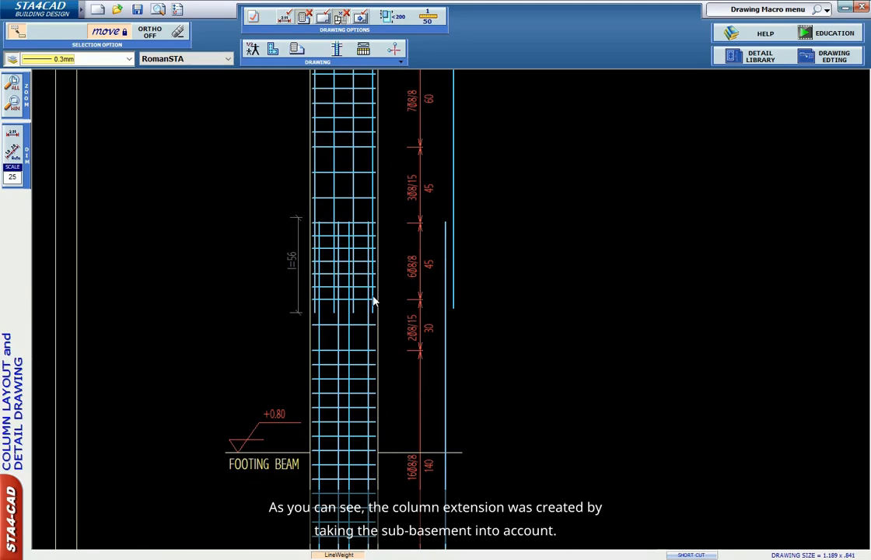
scroll(374, 302, down, 2)
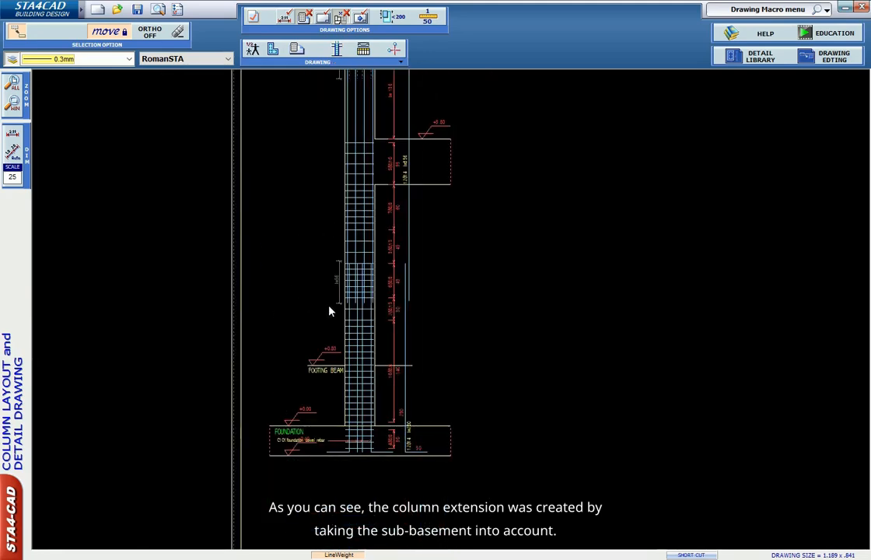